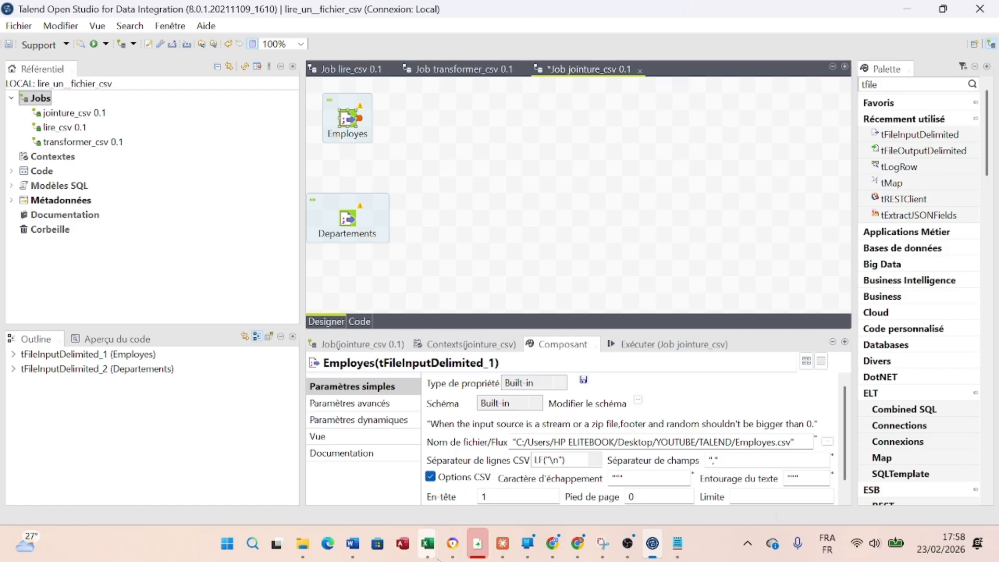
Preview the contents of the Employes.csv and Departements.csv files open in Excel.
mouse_move(429, 546)
mouse_move(383, 463)
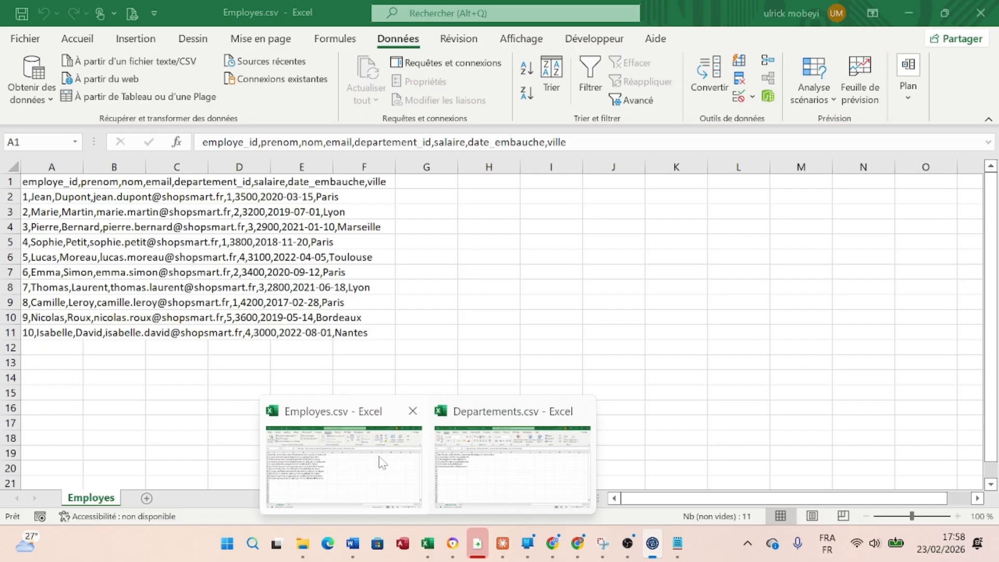
mouse_move(474, 462)
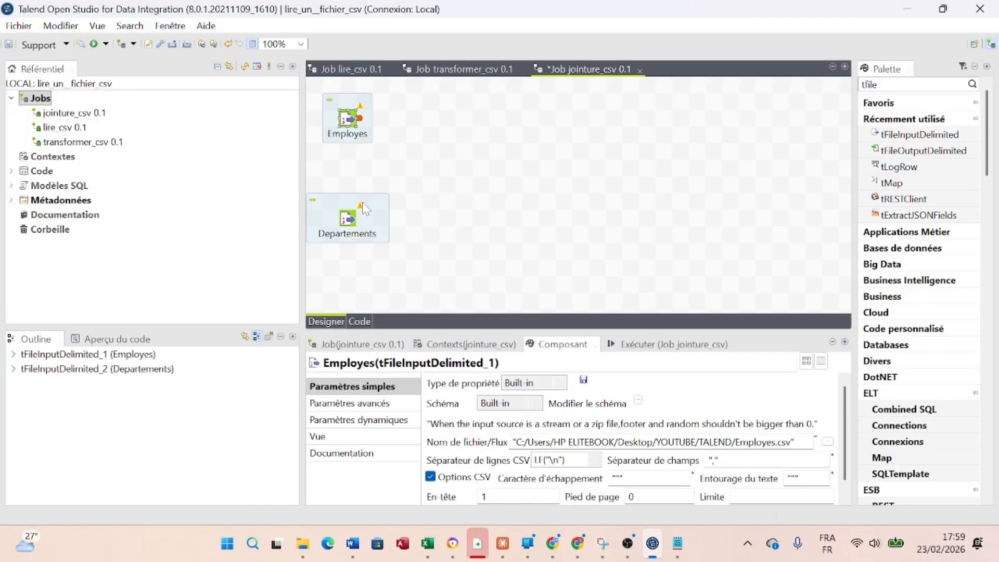
Move the Departements component slightly lower on the canvas and review the column schema of the Employes component.
drag(348, 221, 347, 238)
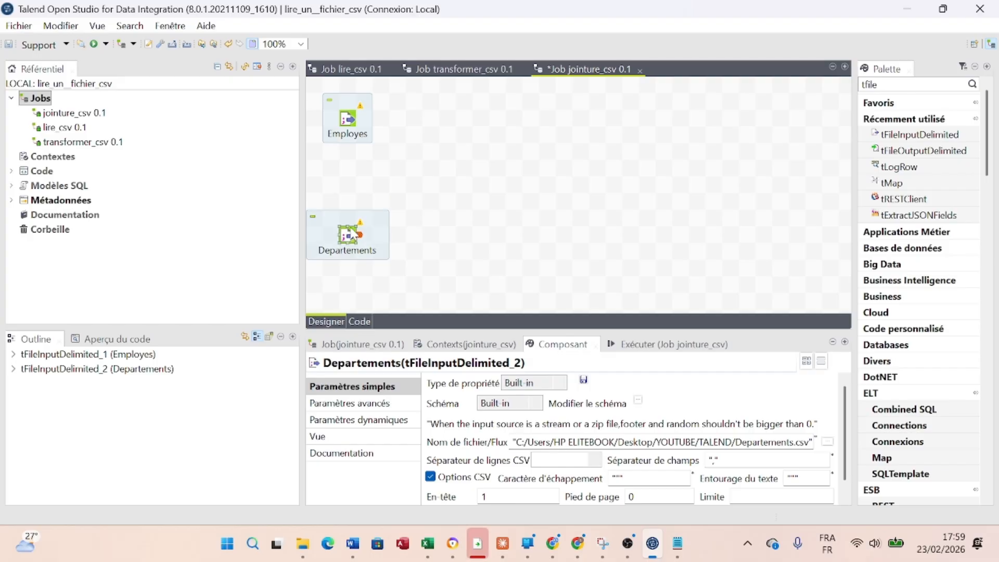
click(351, 123)
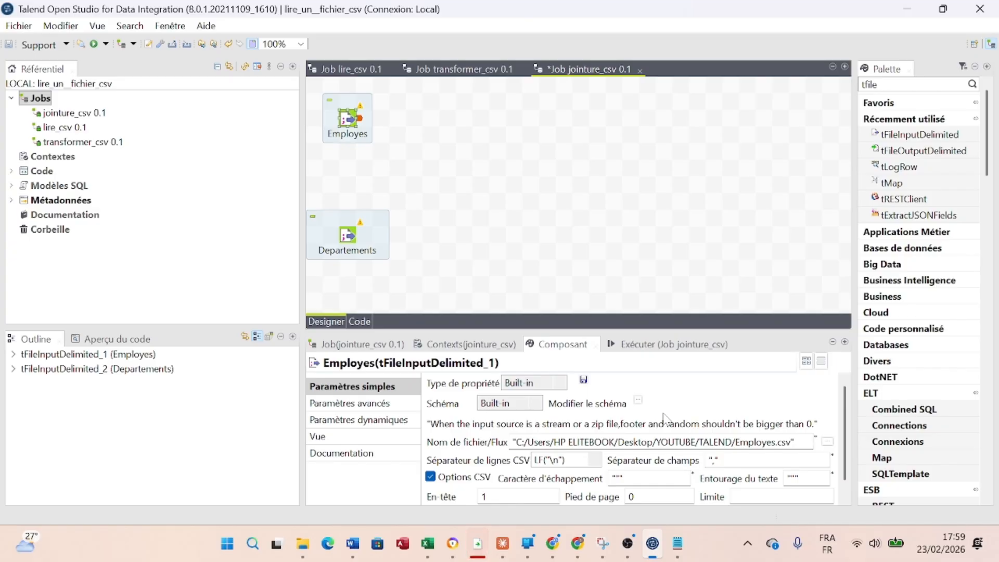
click(638, 402)
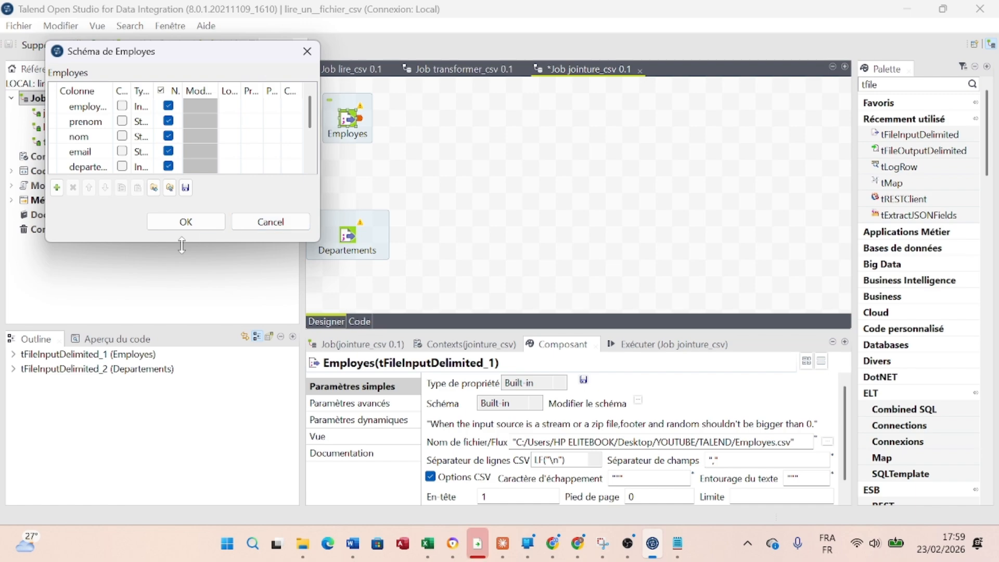
drag(182, 245, 180, 335)
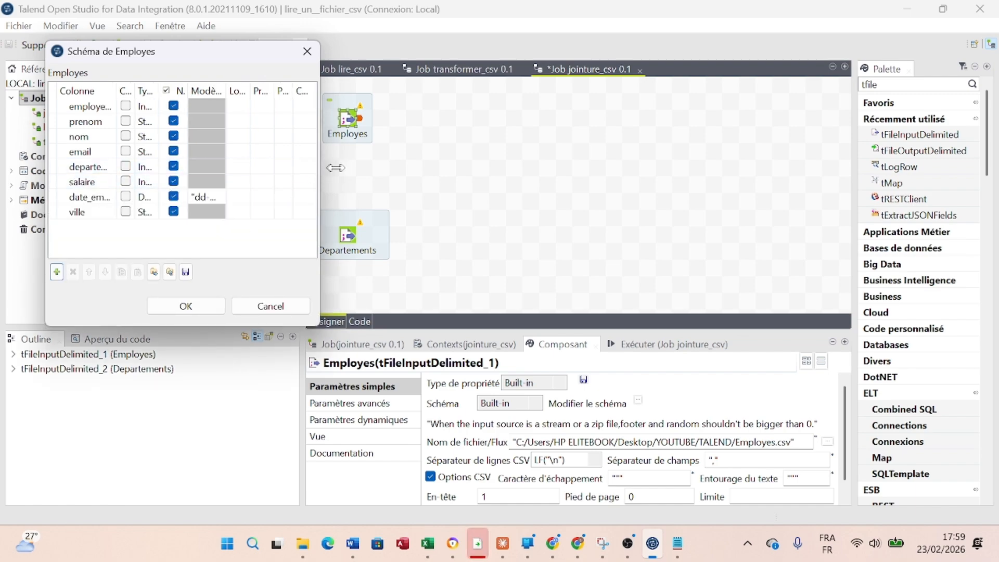
drag(318, 172, 450, 174)
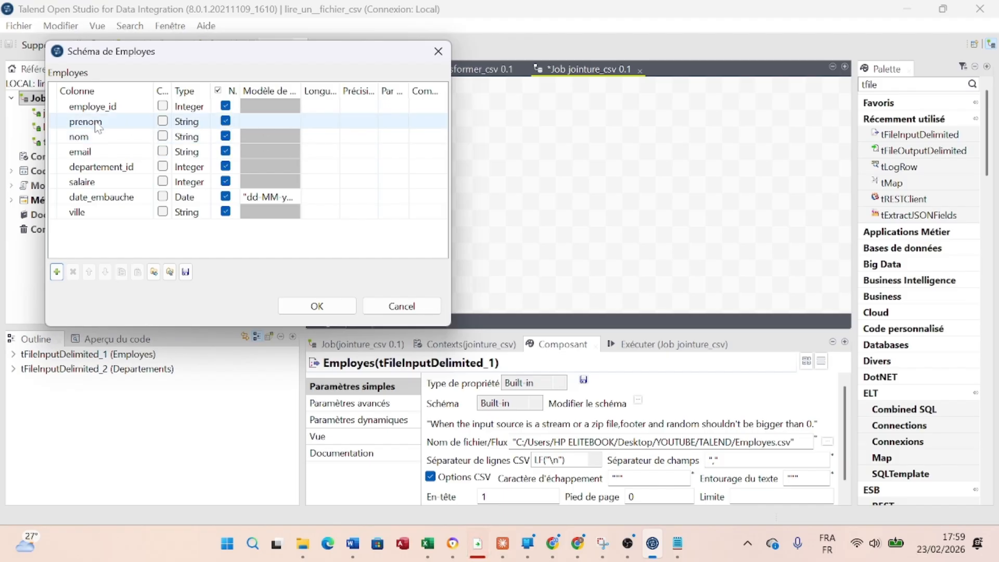
click(441, 54)
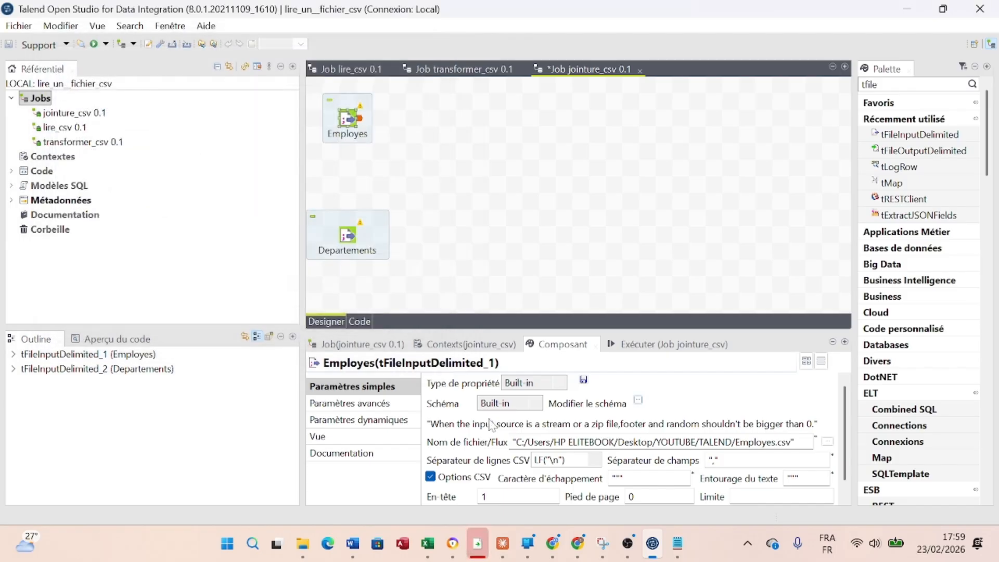
Review the column names and types in the schema of the Departements component.
click(354, 240)
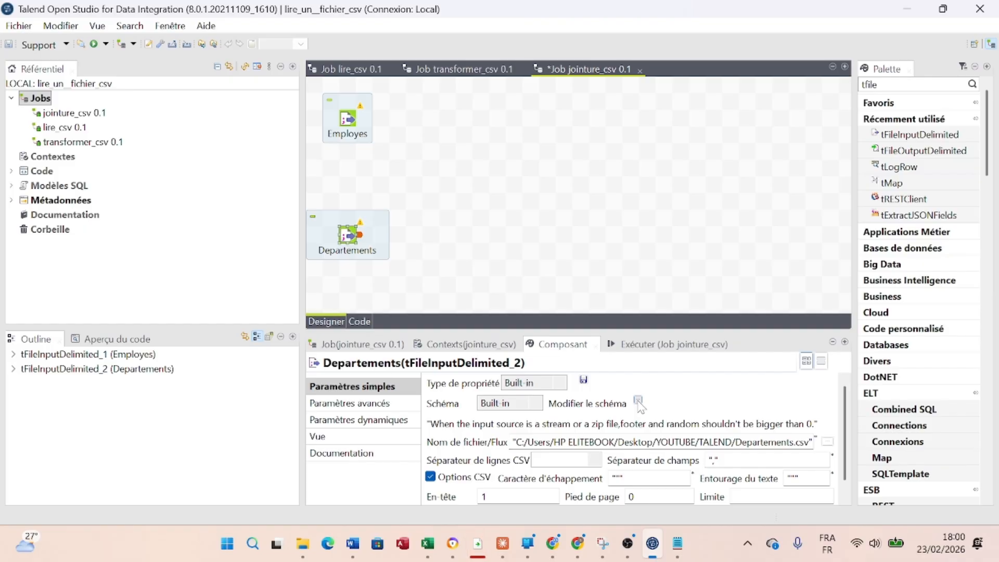
click(638, 401)
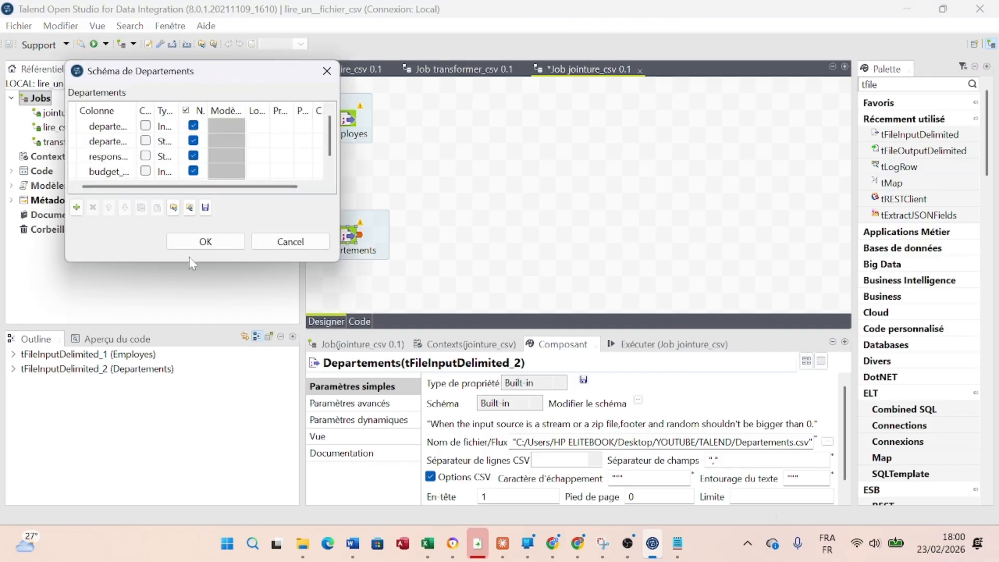
drag(174, 263, 173, 327)
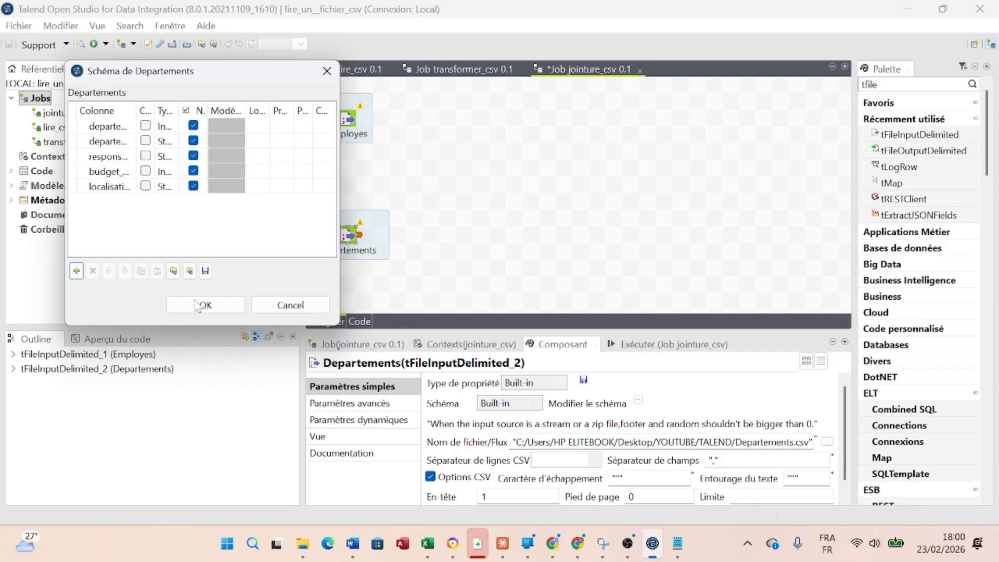
drag(339, 161, 515, 170)
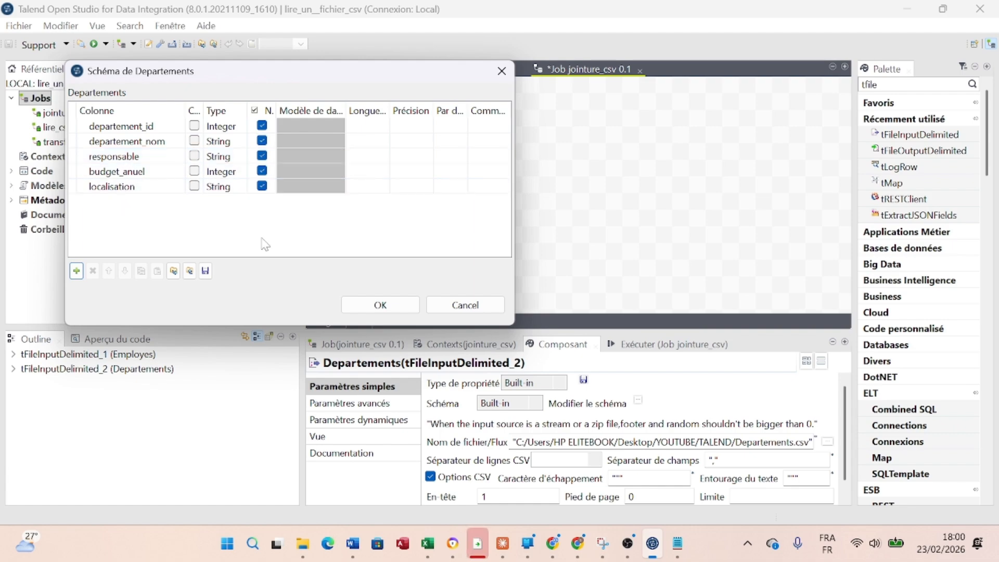
click(380, 305)
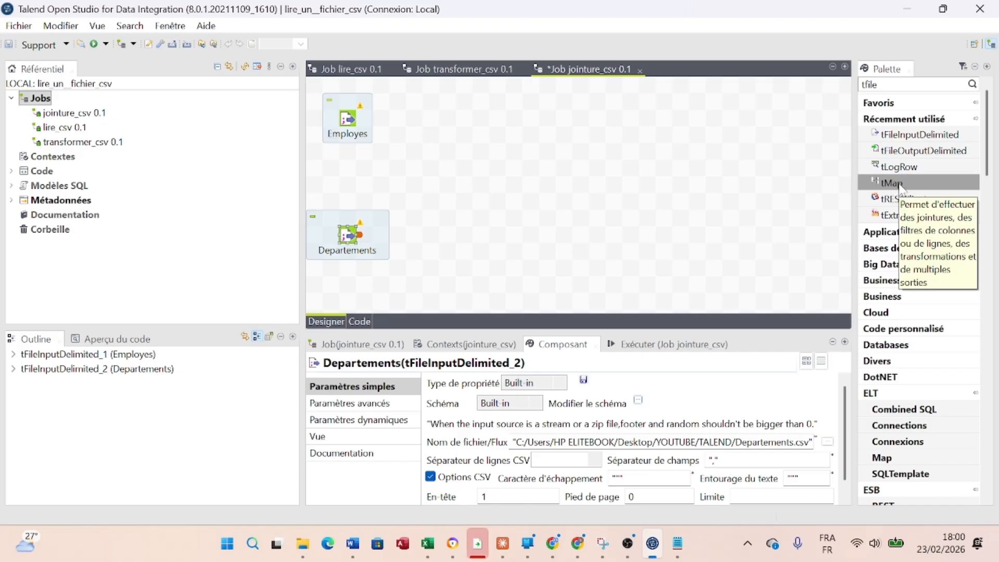
Add a tMap component to the jointure_csv job and connect Employes to it as the main flow and Departements as the lookup.
drag(902, 187, 680, 168)
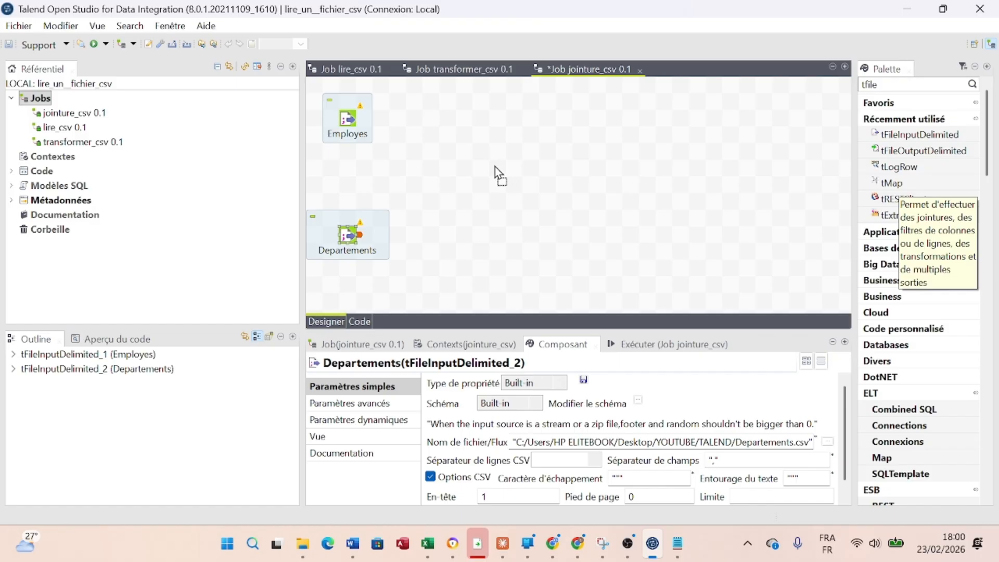
drag(495, 167, 498, 167)
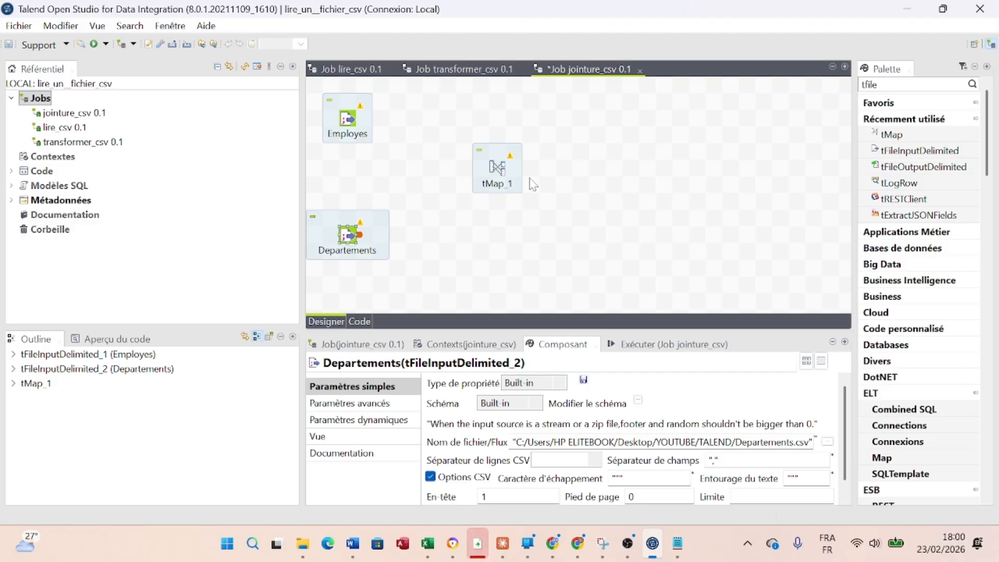
click(351, 122)
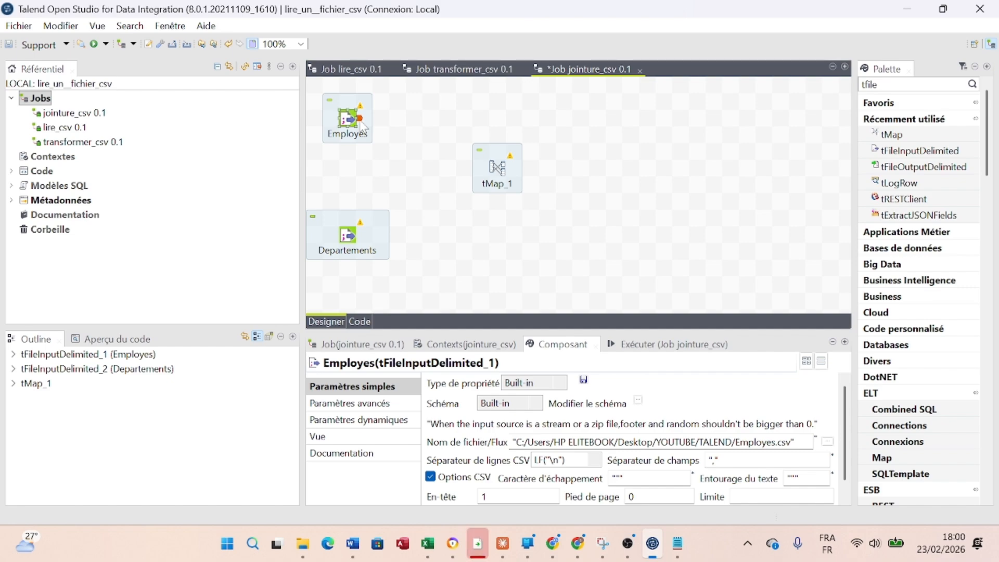
drag(363, 126, 498, 170)
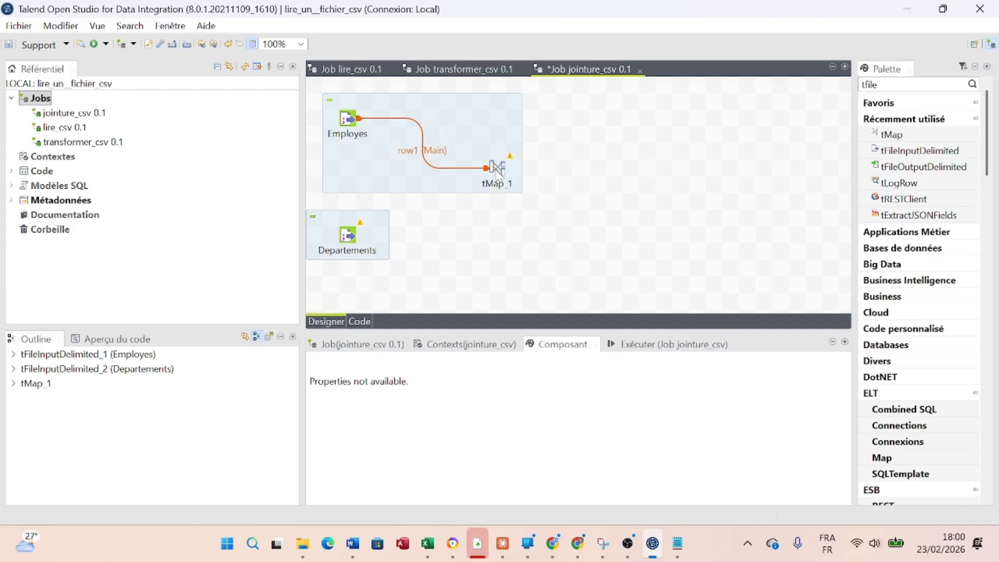
click(352, 238)
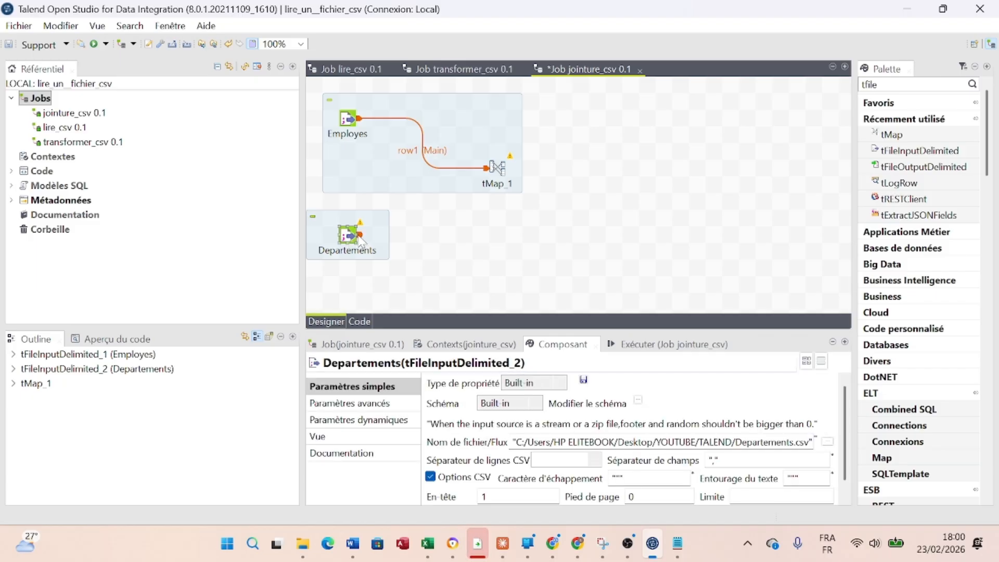
drag(362, 238, 498, 180)
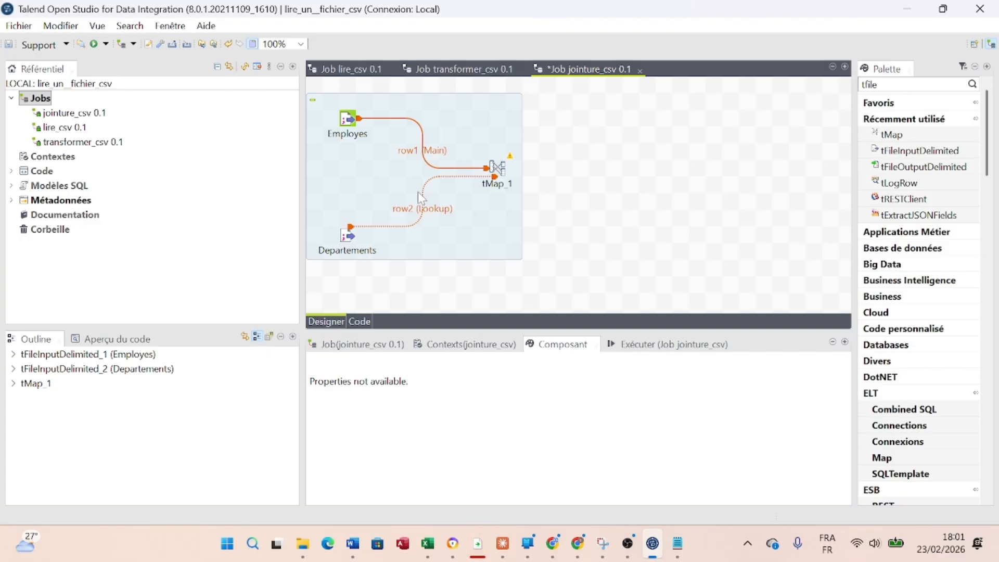
In the tMap editor, join the inputs by mapping row1's departement_id to the key expression of row2's departement_id.
click(498, 167)
double_click(499, 167)
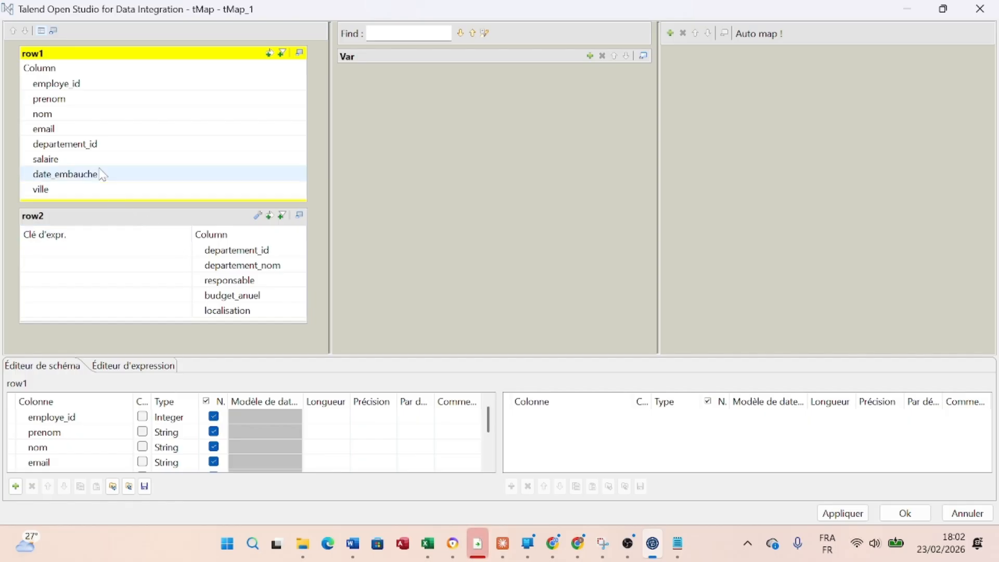
click(61, 148)
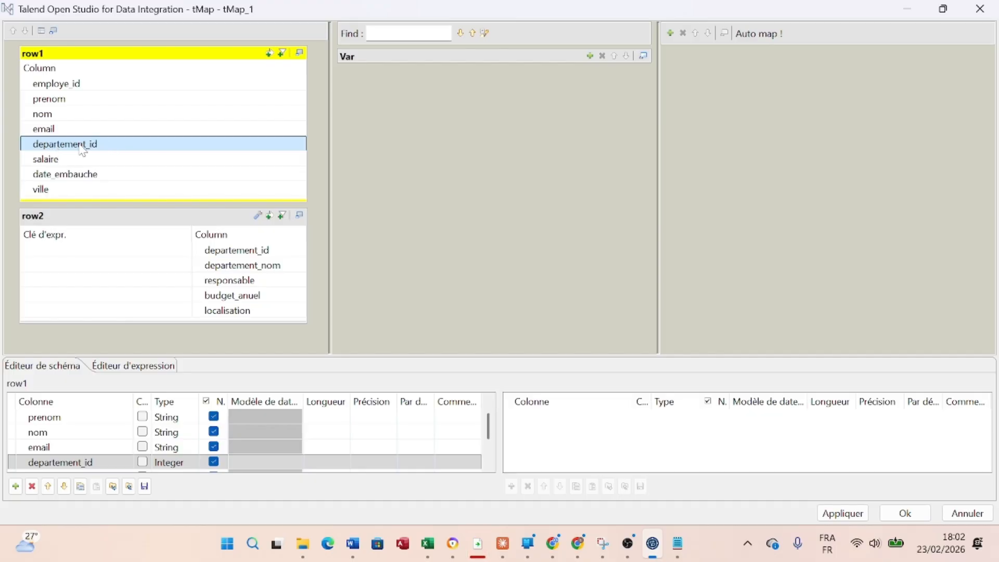
drag(82, 151, 227, 258)
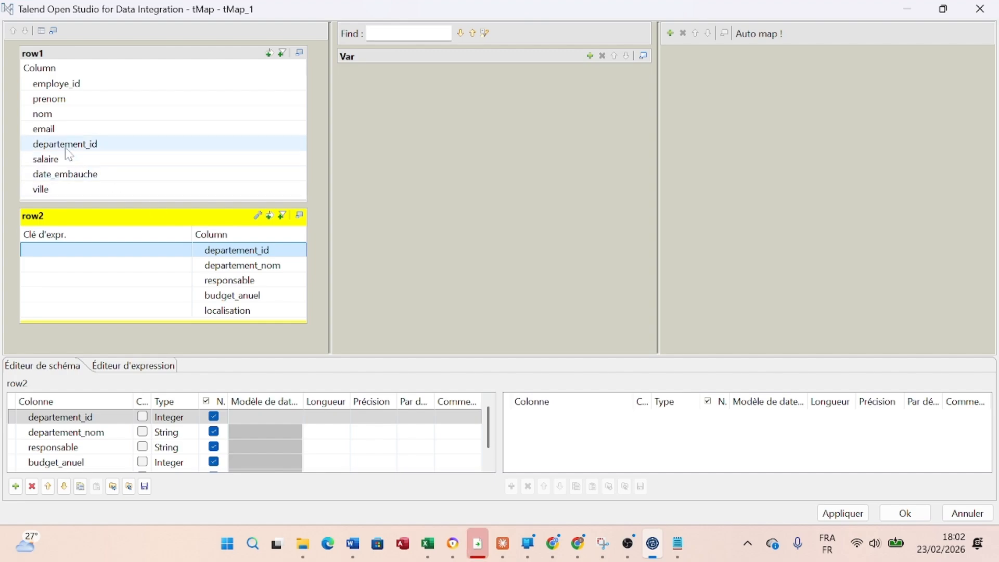
drag(54, 150, 68, 259)
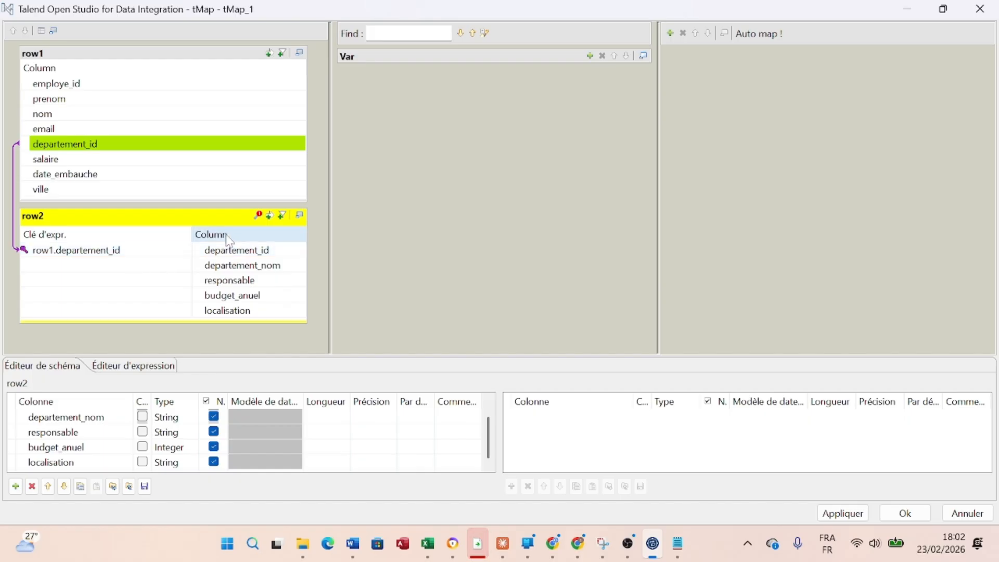
Show the tMap settings of row2 and choose Left Outer Join as the Join Model.
click(259, 218)
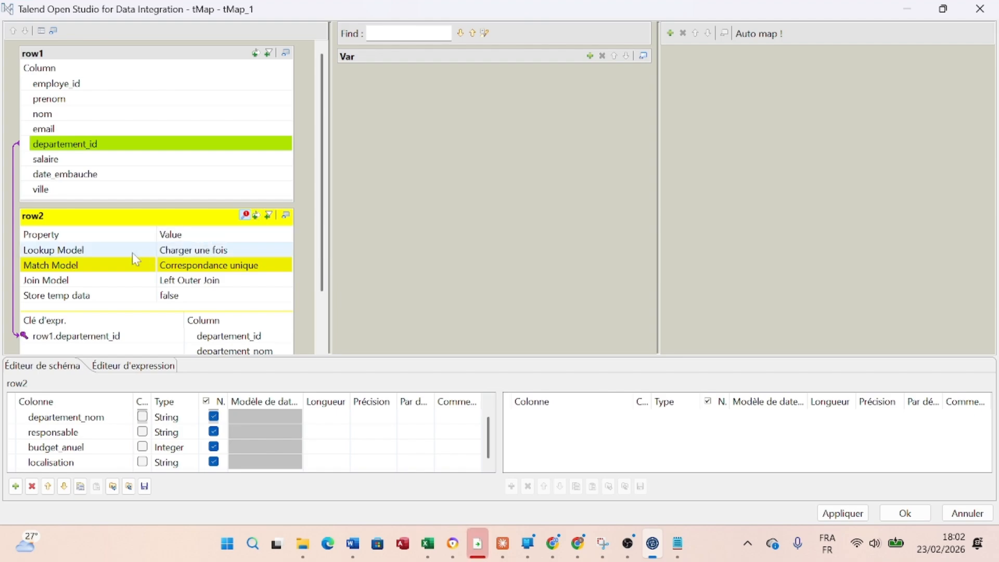
click(205, 253)
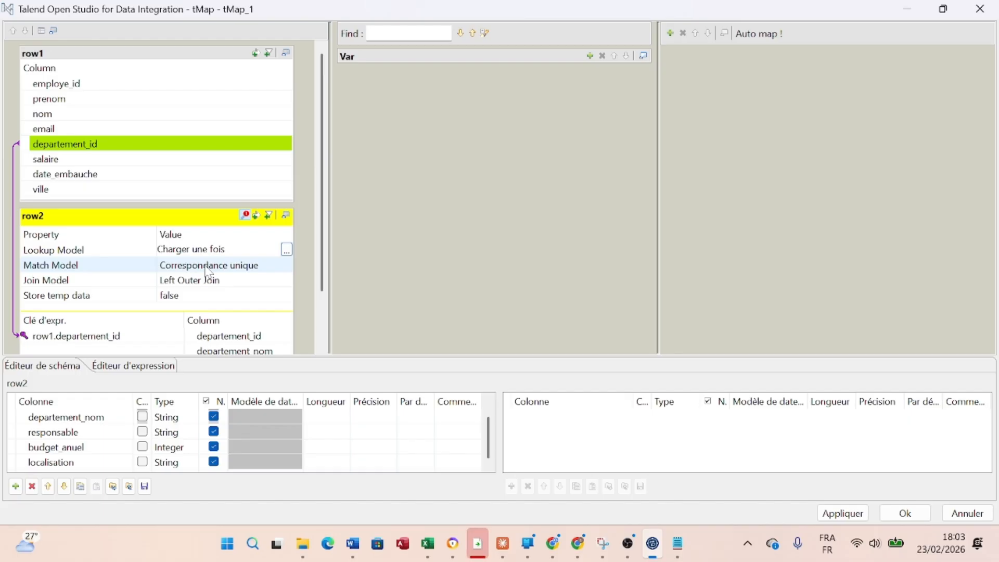
click(206, 268)
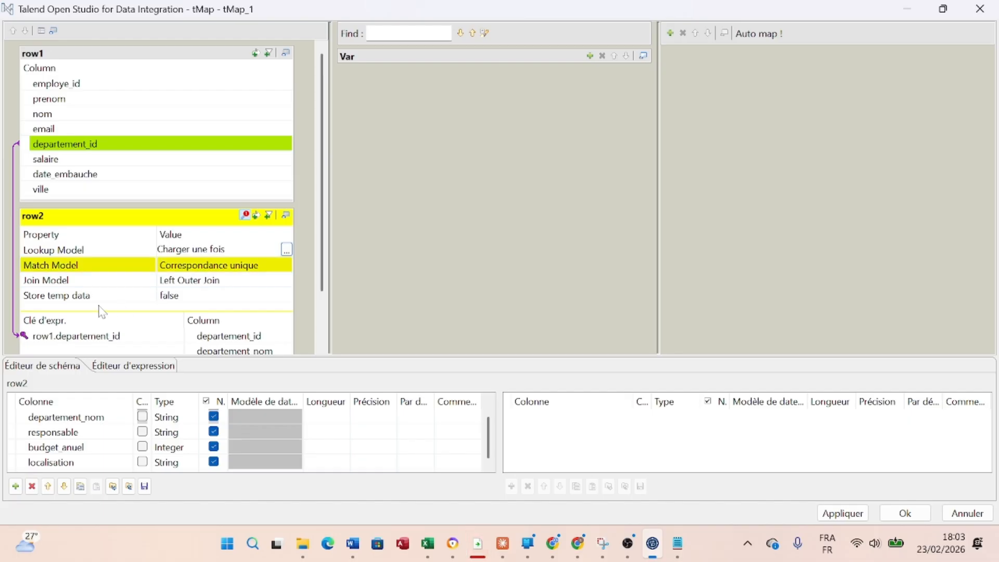
click(193, 286)
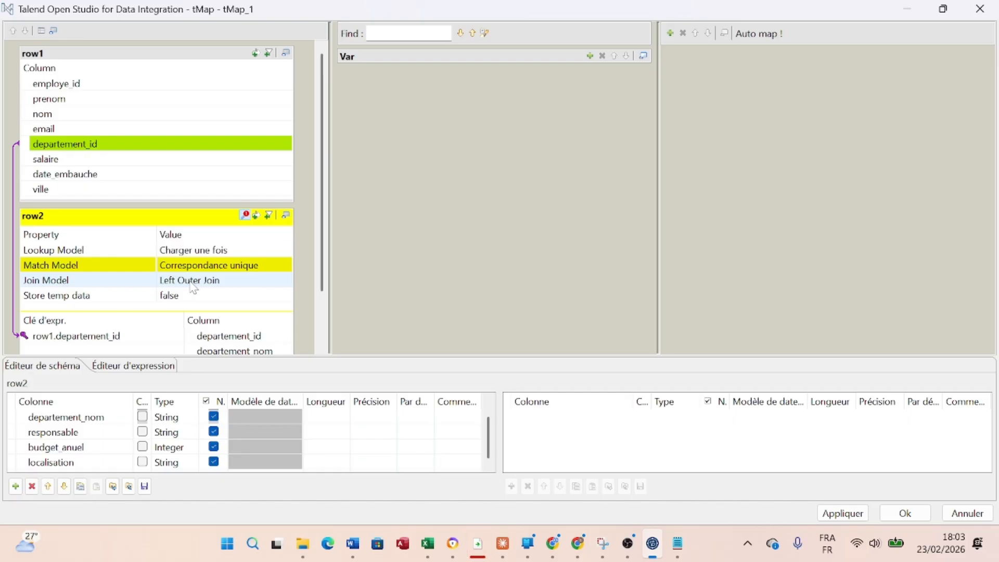
click(200, 285)
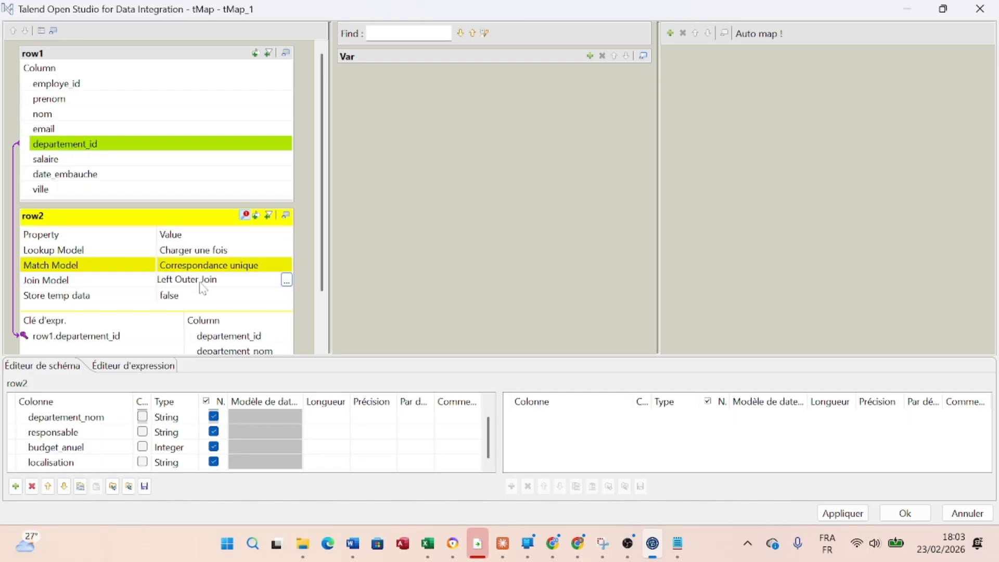
click(288, 281)
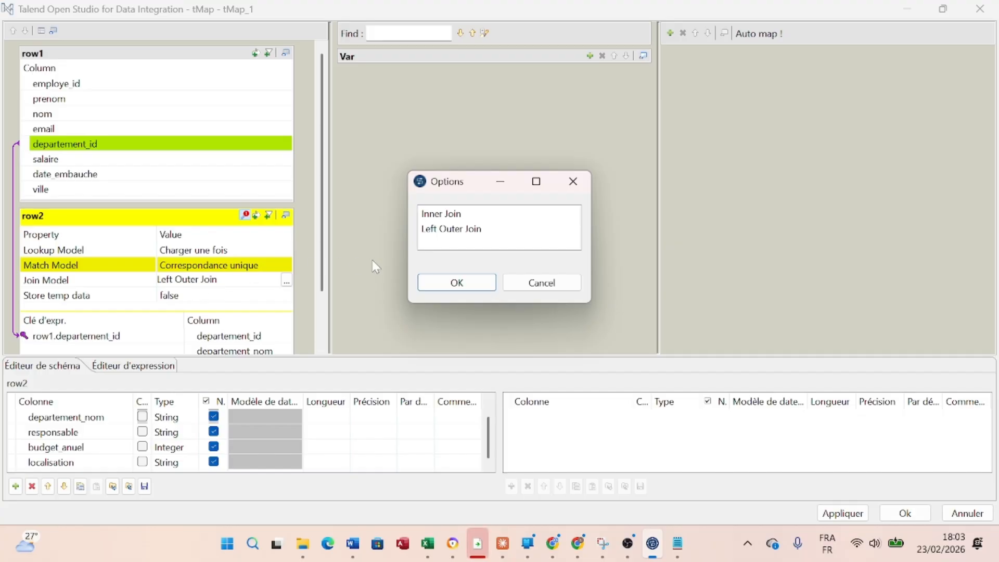
click(458, 239)
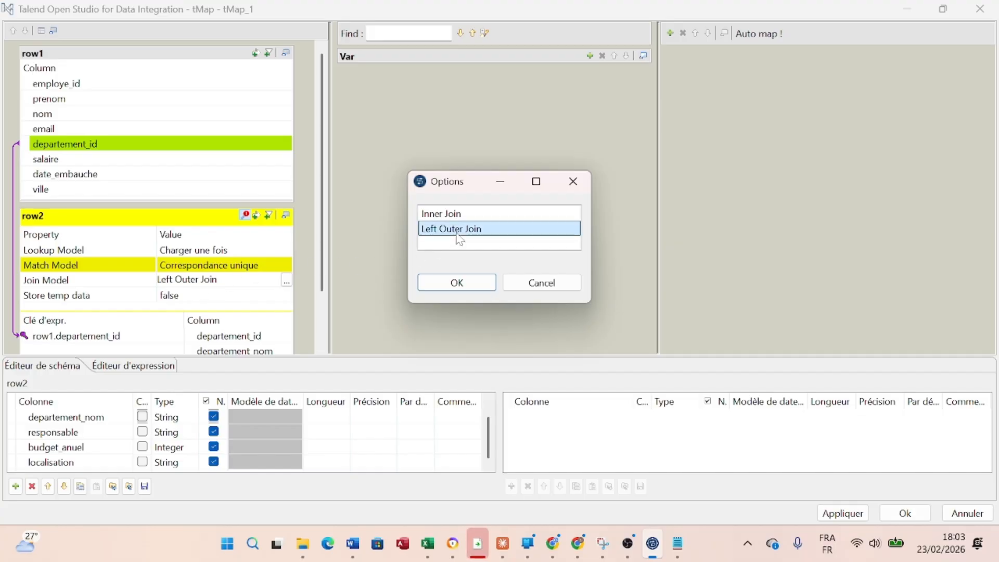
click(457, 284)
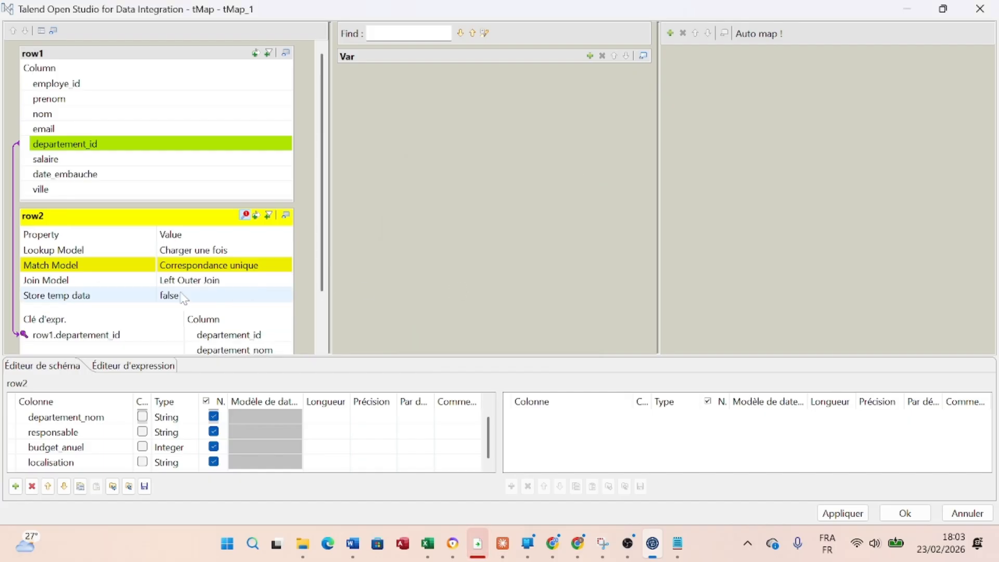
Mark the departement_id column as a key in the row2 schema.
scroll(180, 303, down, 3)
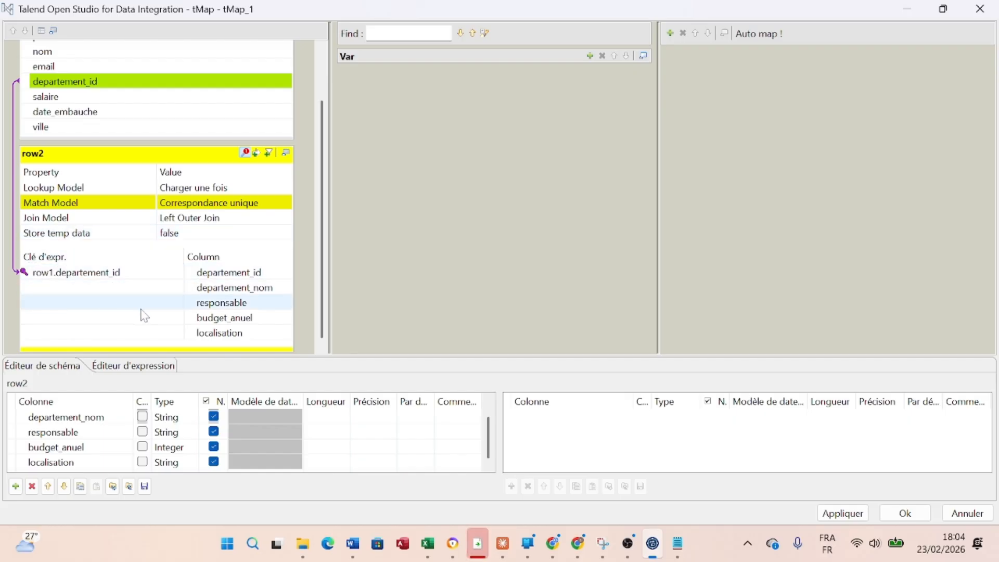
scroll(123, 445, up, 1)
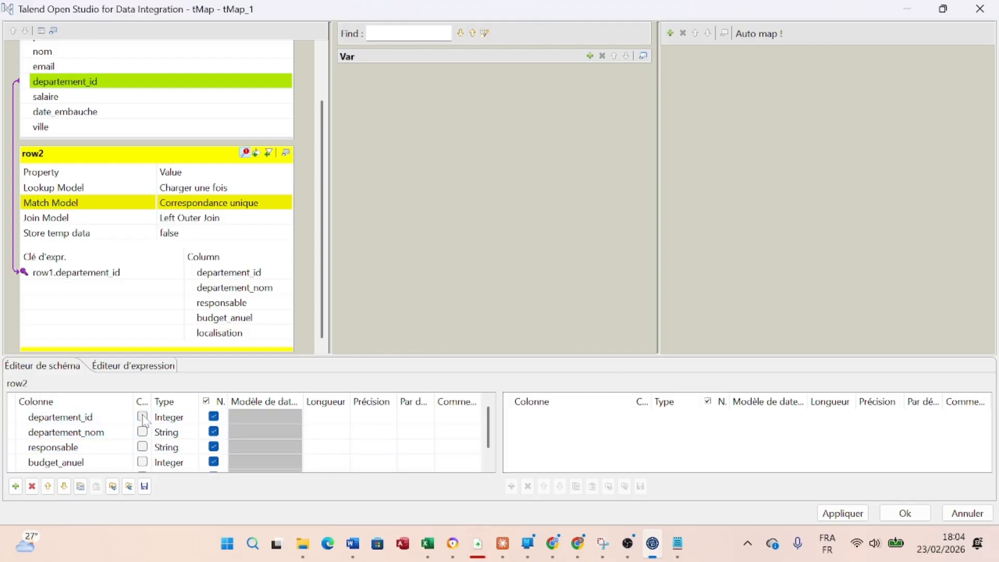
click(142, 417)
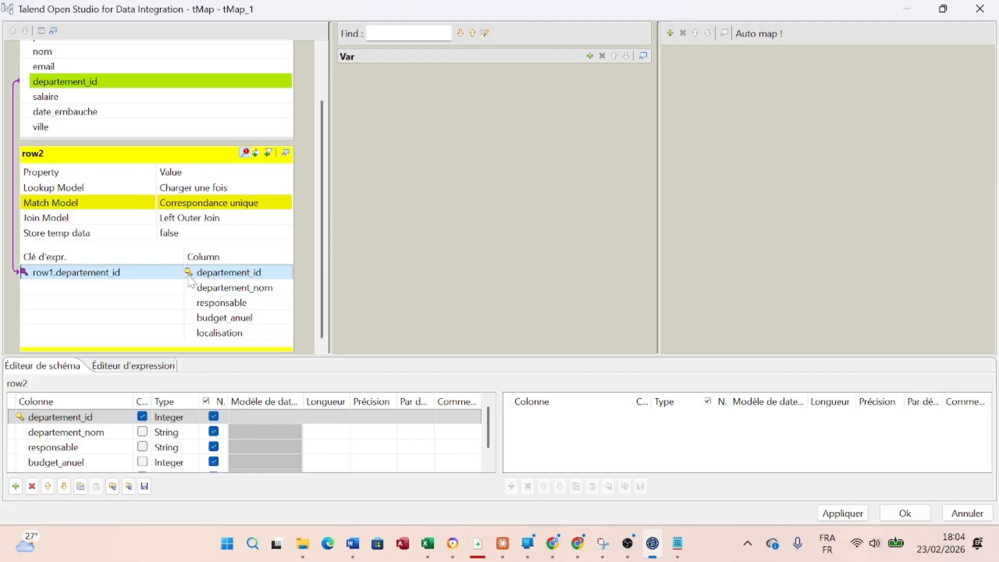
scroll(190, 270, up, 2)
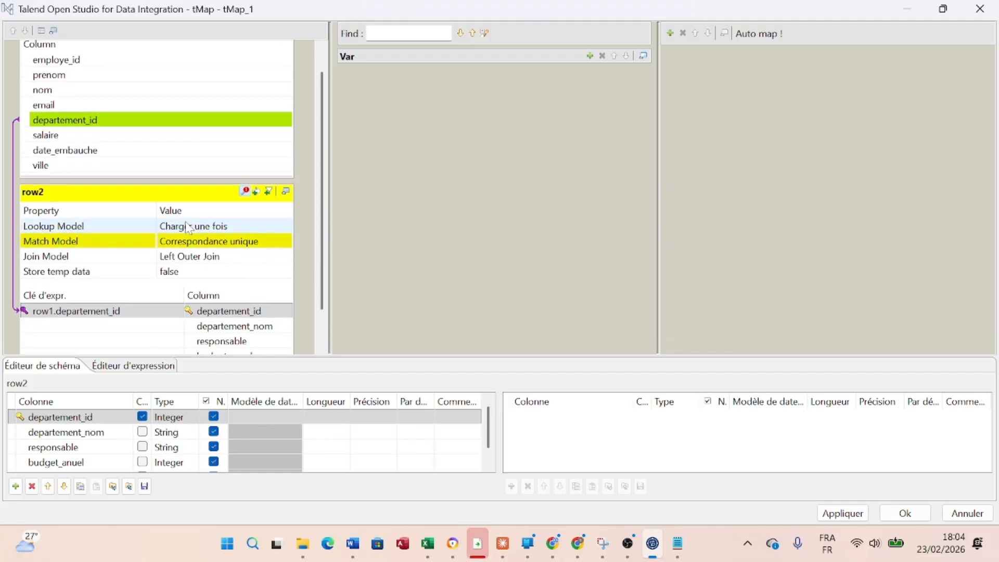
scroll(189, 227, down, 2)
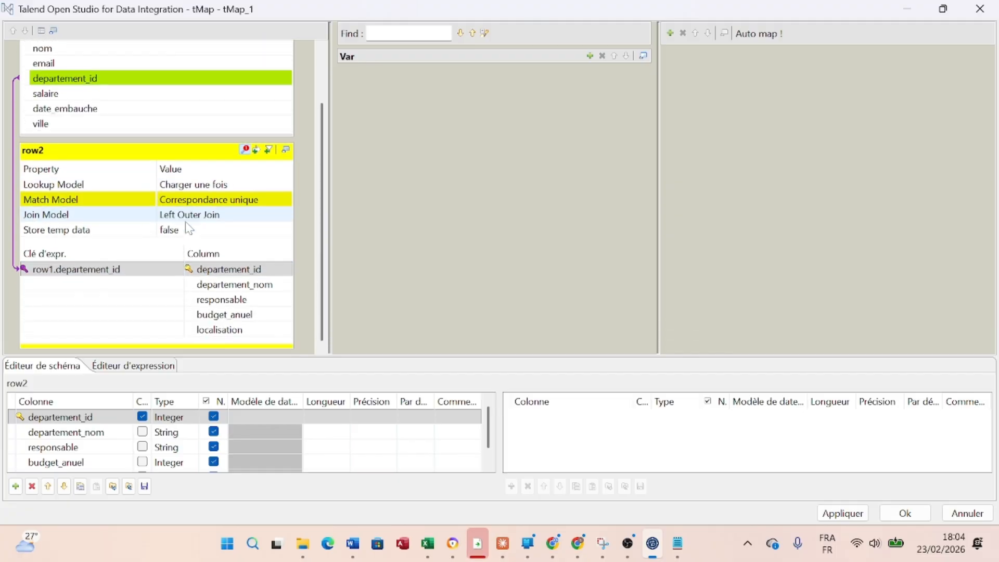
scroll(189, 229, up, 2)
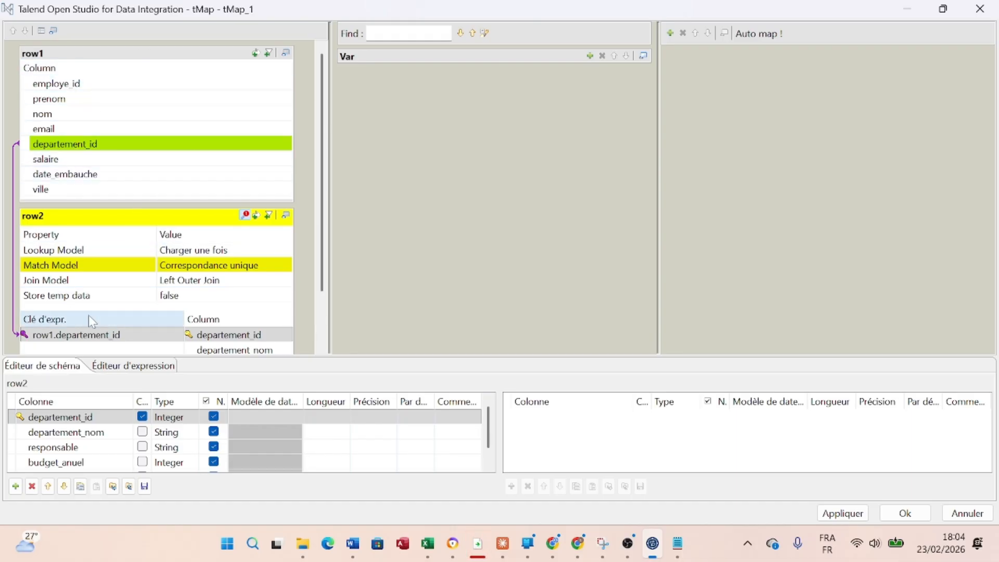
scroll(89, 315, down, 3)
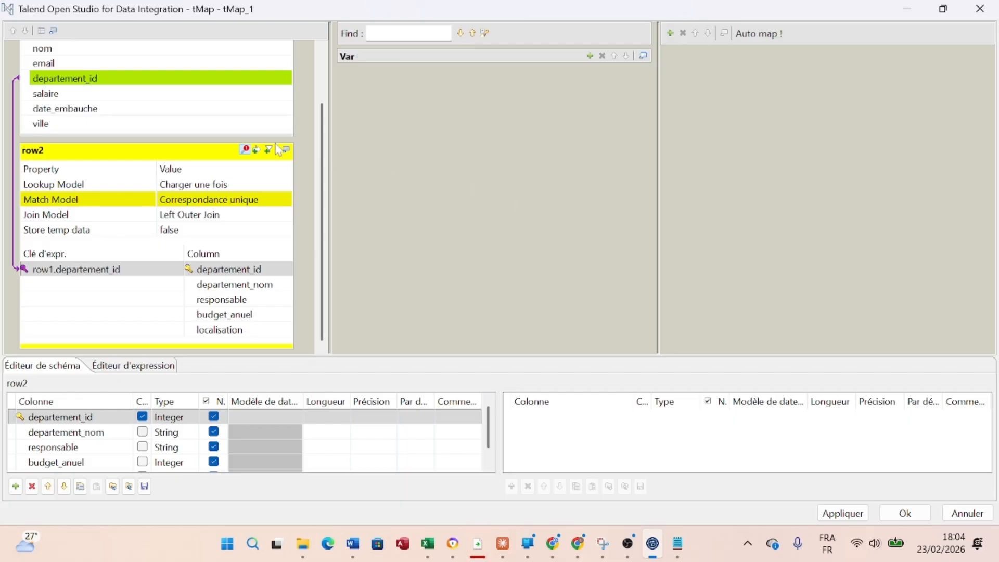
scroll(277, 149, up, 2)
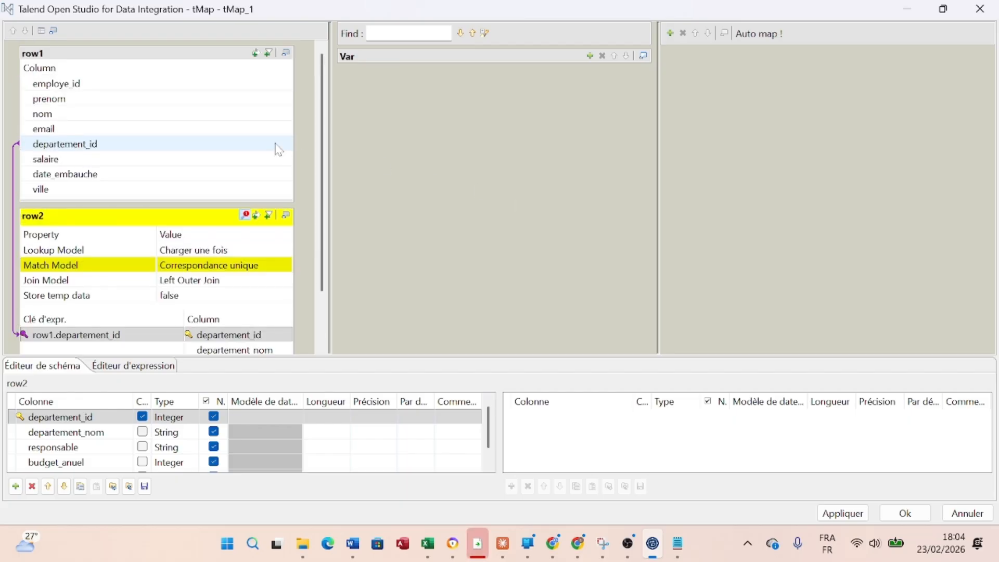
drag(277, 148, 579, 151)
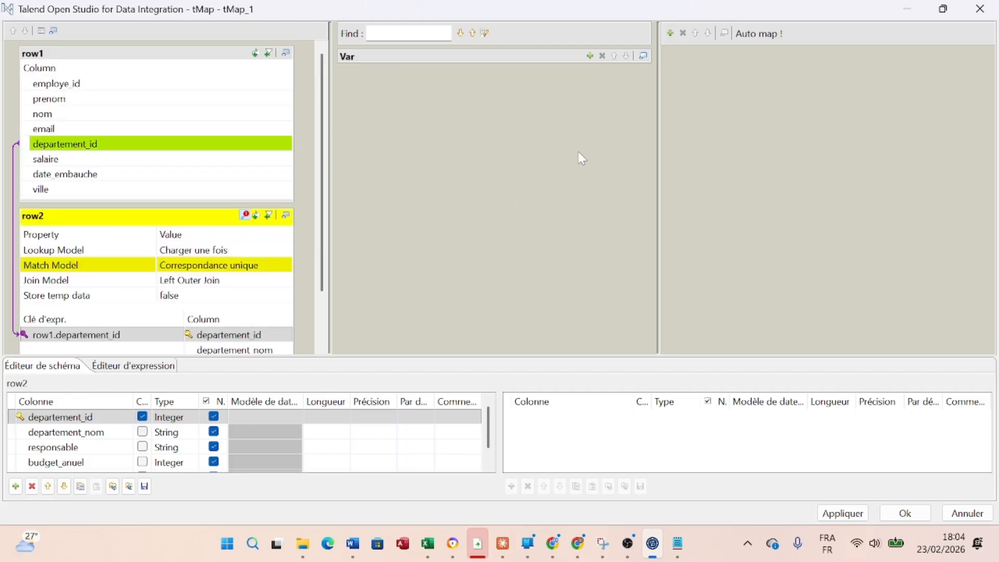
Add a new output table named jointure to the tMap.
click(671, 33)
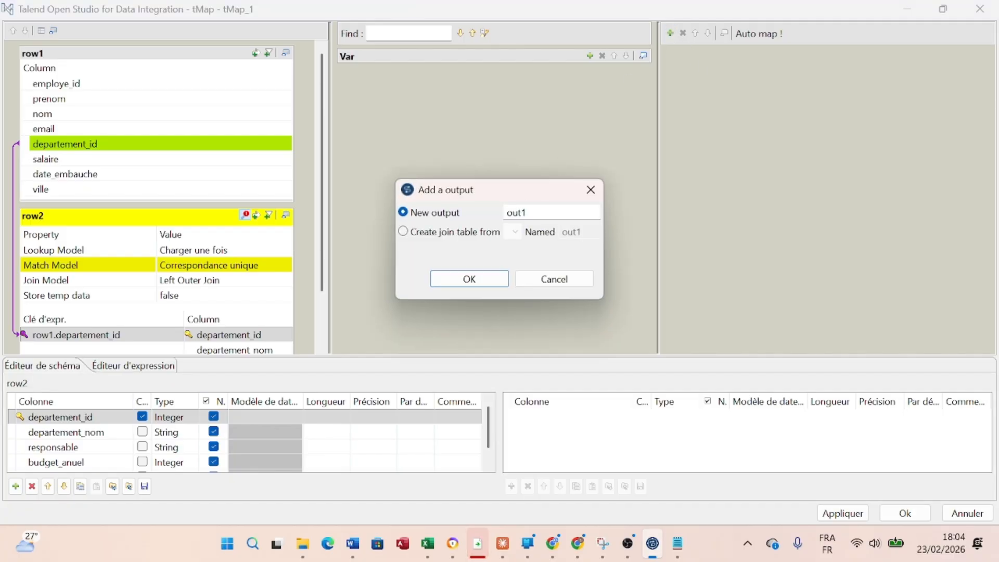
key(BackSpace)
key(BackSpace)
key(BackSpace)
key(BackSpace)
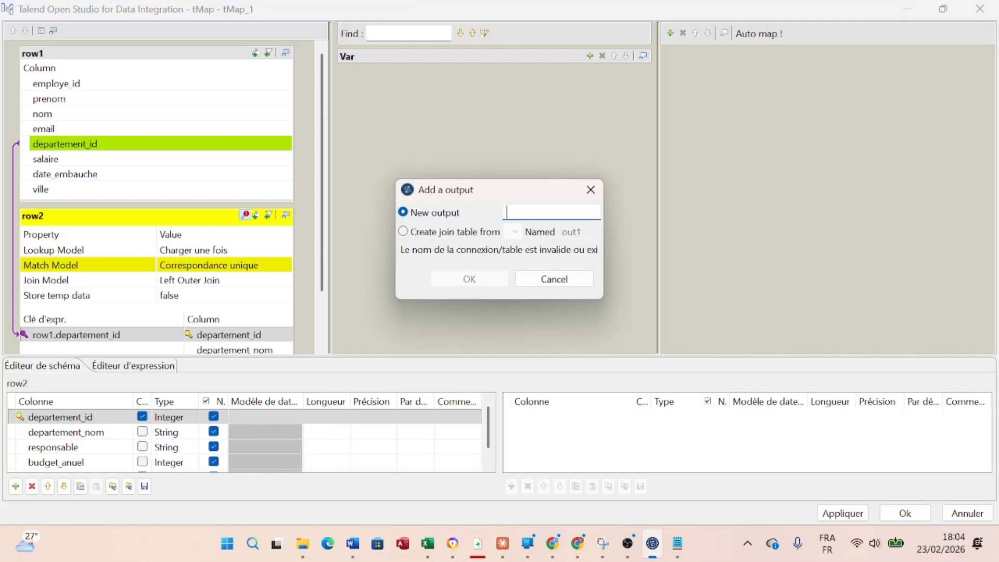
text(joi)
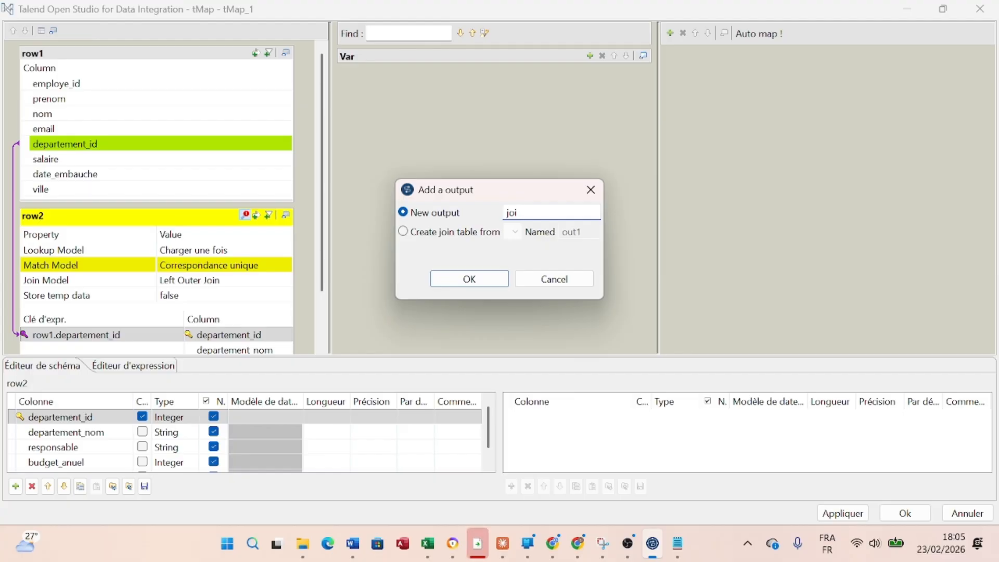
text(nture)
click(484, 282)
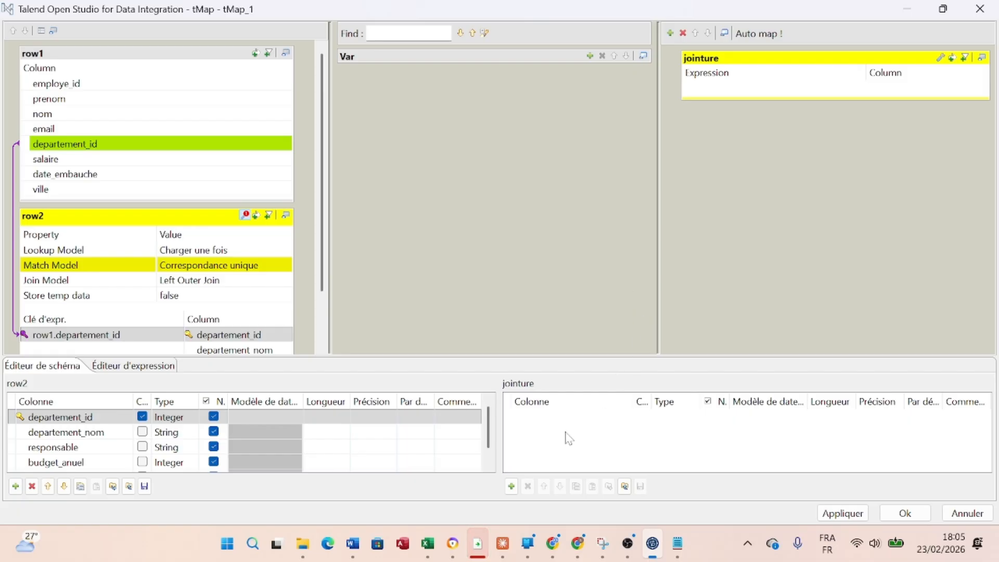
Add four new columns to the jointure output schema.
click(518, 490)
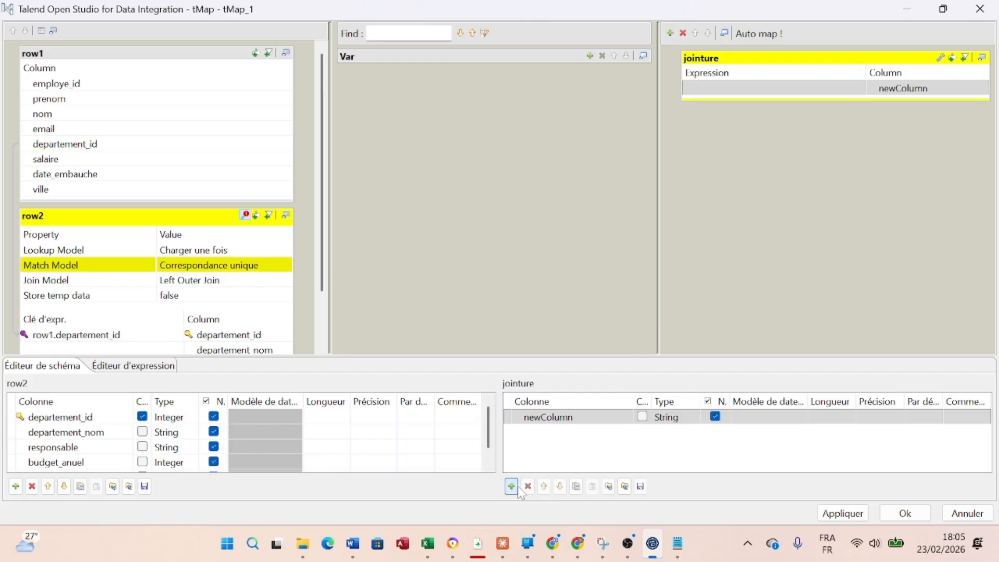
click(519, 491)
click(518, 490)
click(518, 490)
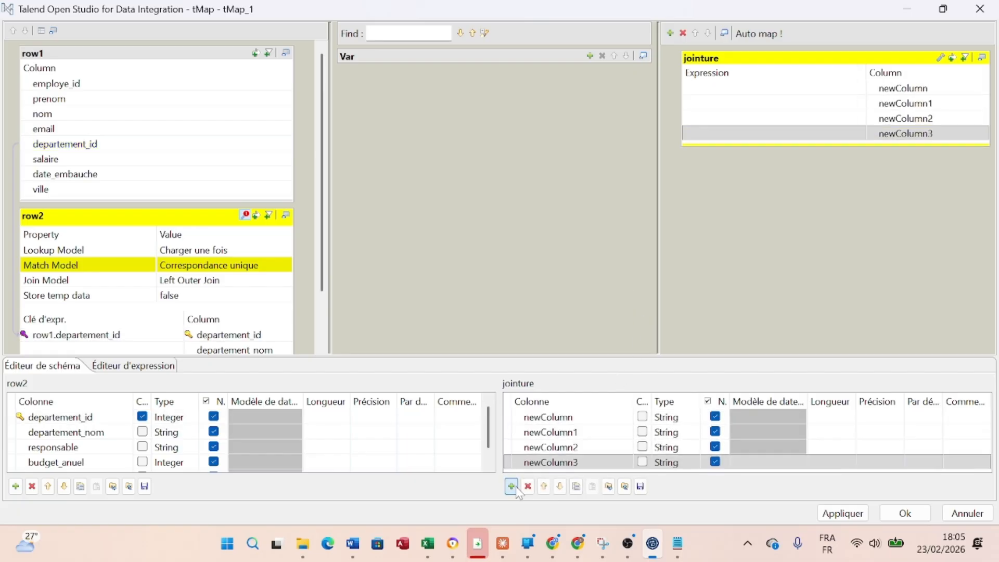
Rename the first column of the jointure schema to employe_id and set its type to int | Integer.
double_click(575, 418)
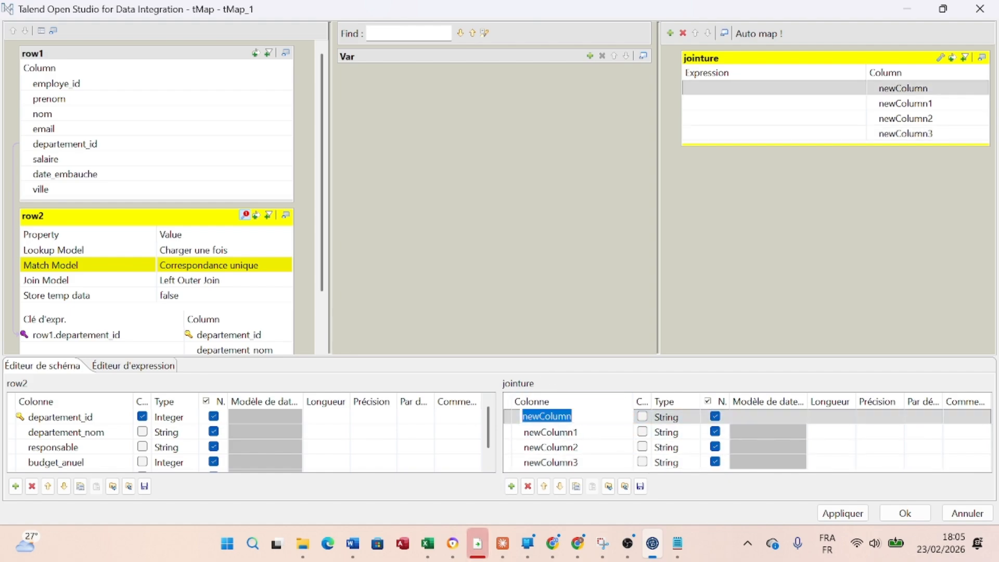
text(e)
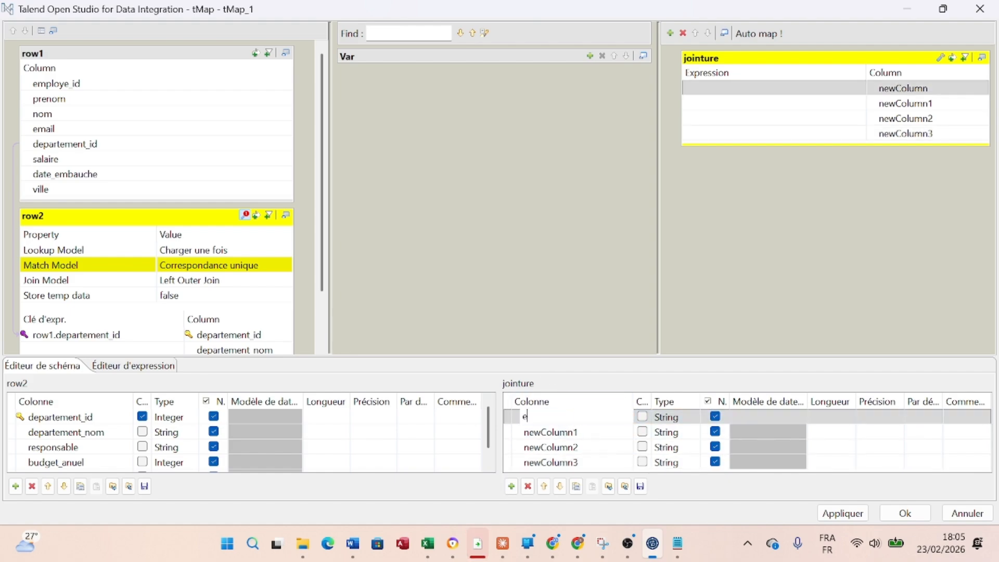
text(mploye)
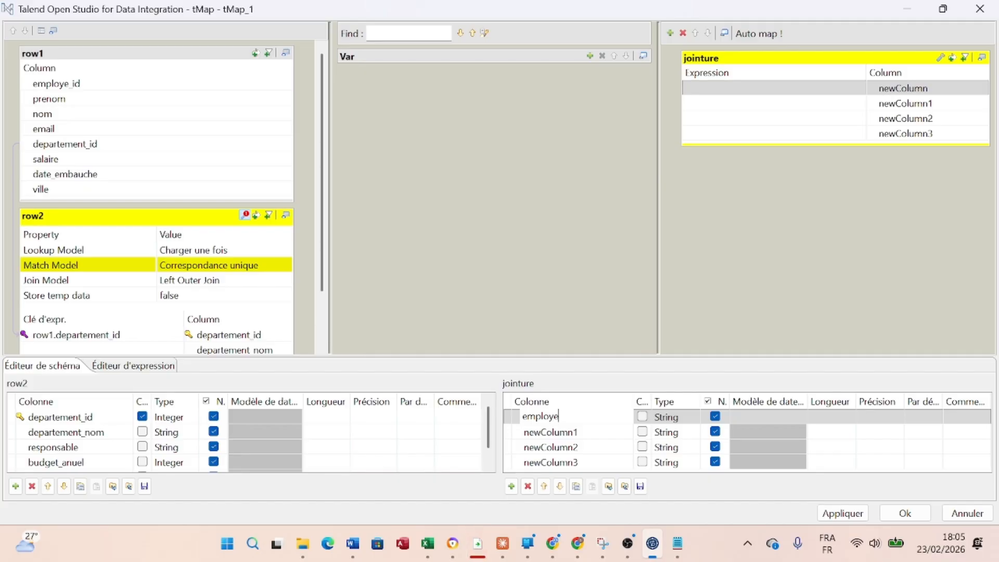
text(_id)
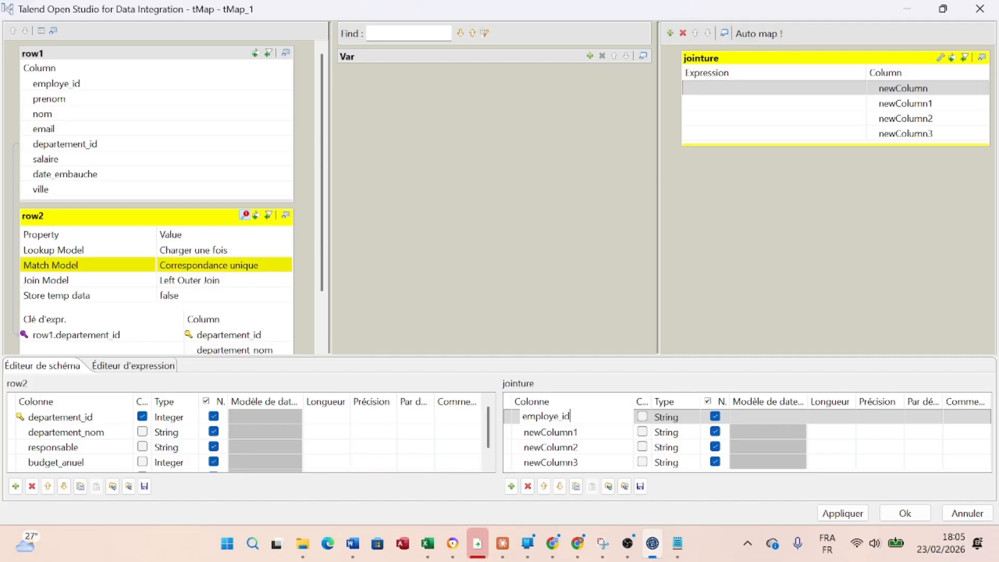
click(695, 419)
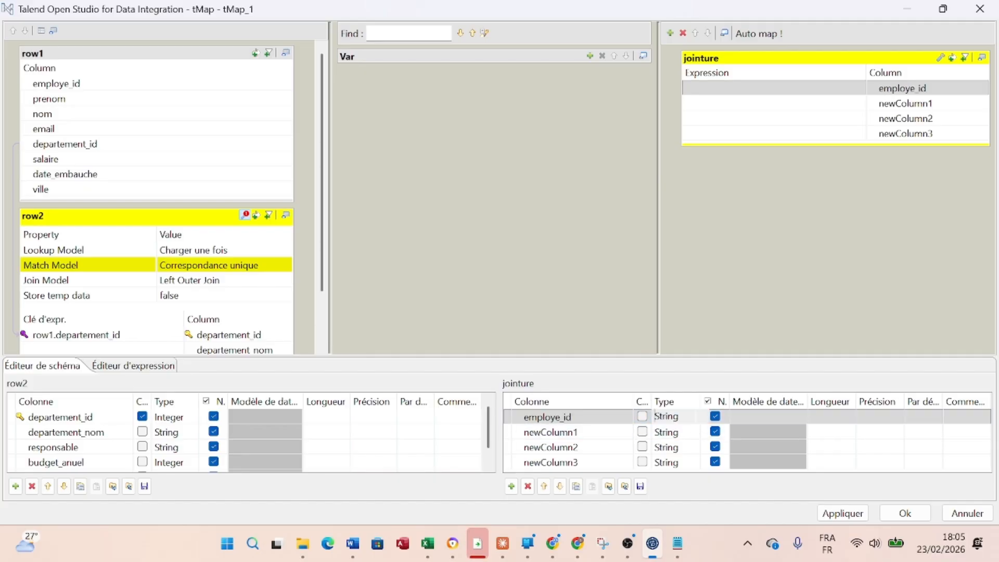
click(696, 418)
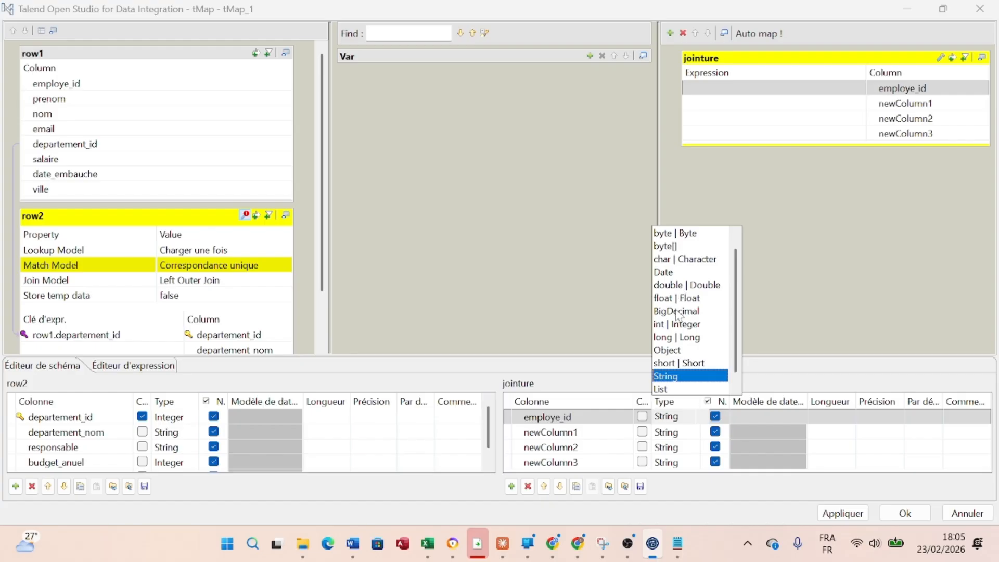
click(675, 325)
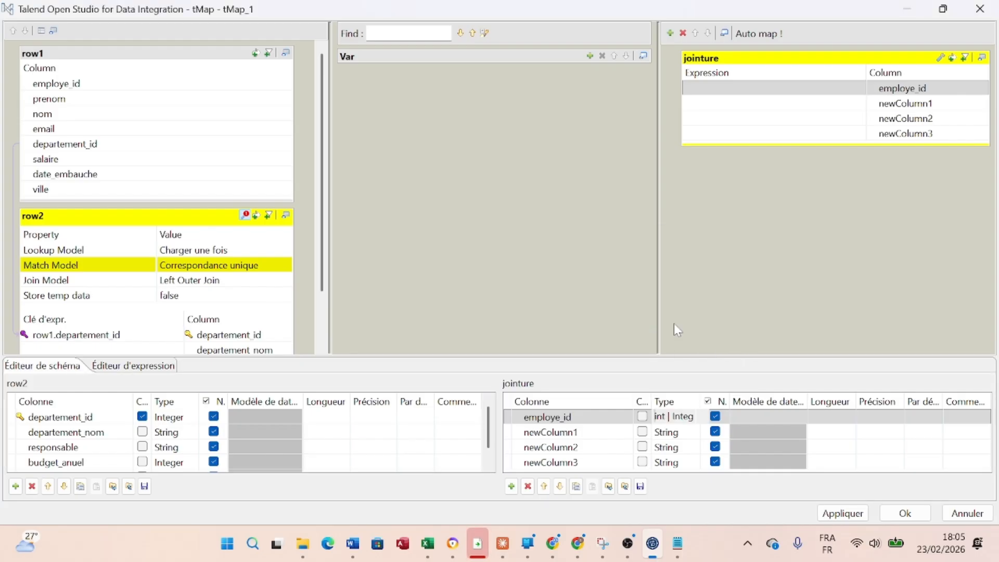
Rename the second column of the jointure schema to nom_complet.
click(564, 436)
click(564, 436)
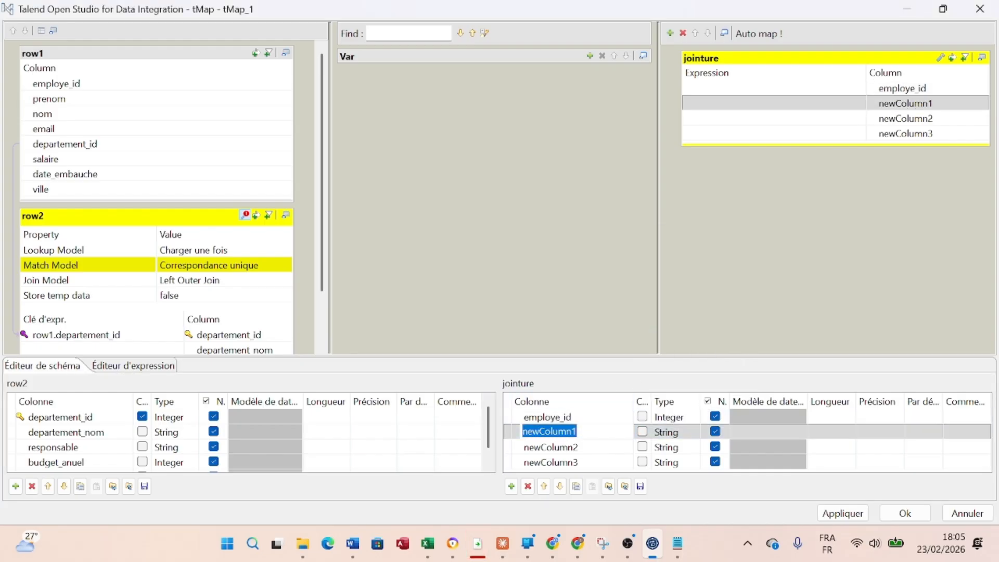
text(nom)
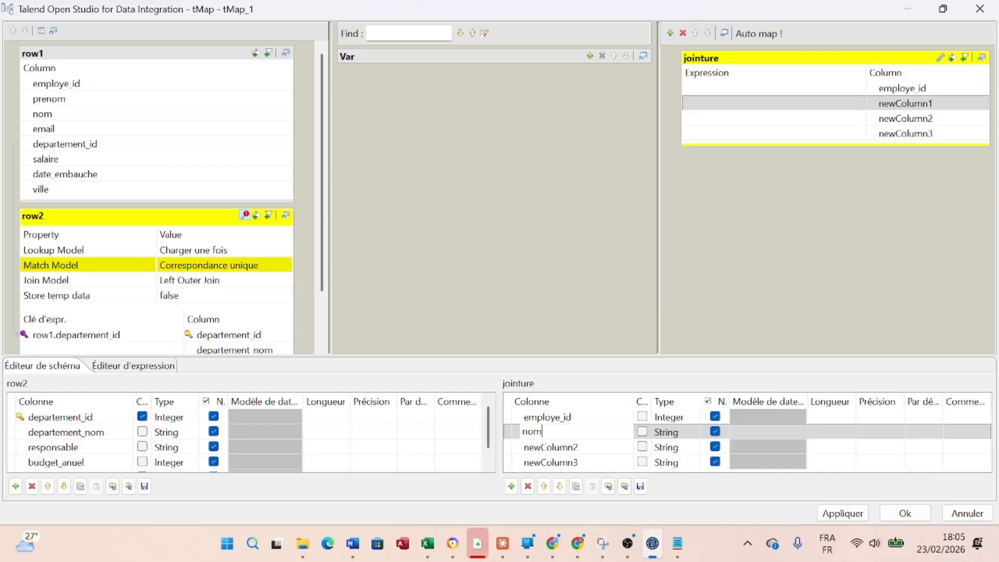
text(_cpouple)
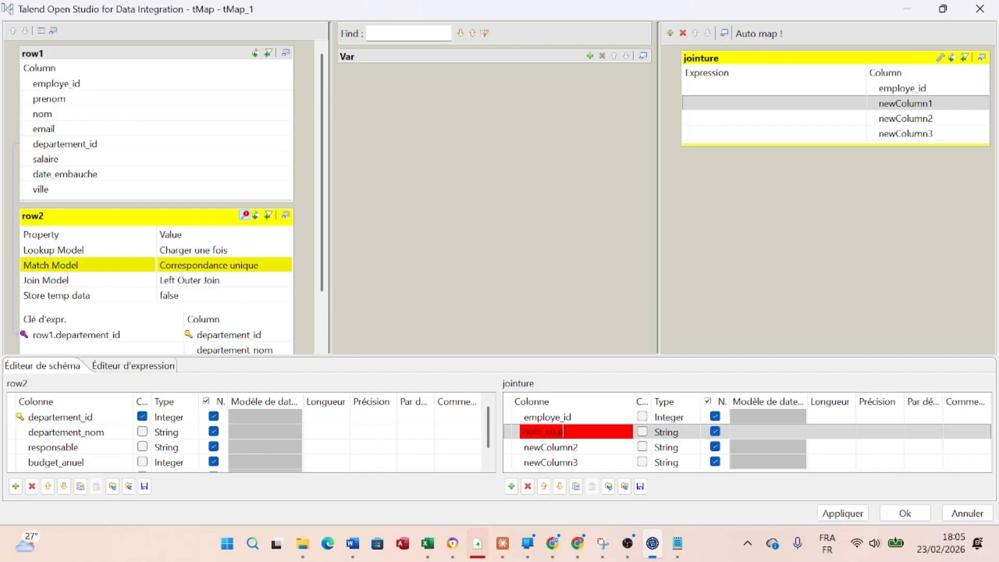
key(BackSpace)
key(BackSpace)
key(BackSpace)
key(BackSpace)
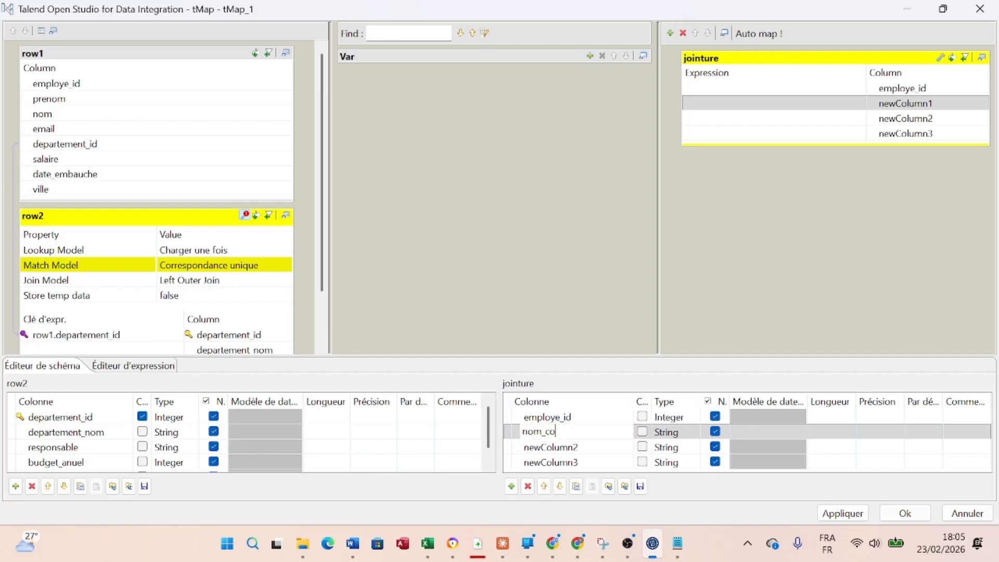
text(m)
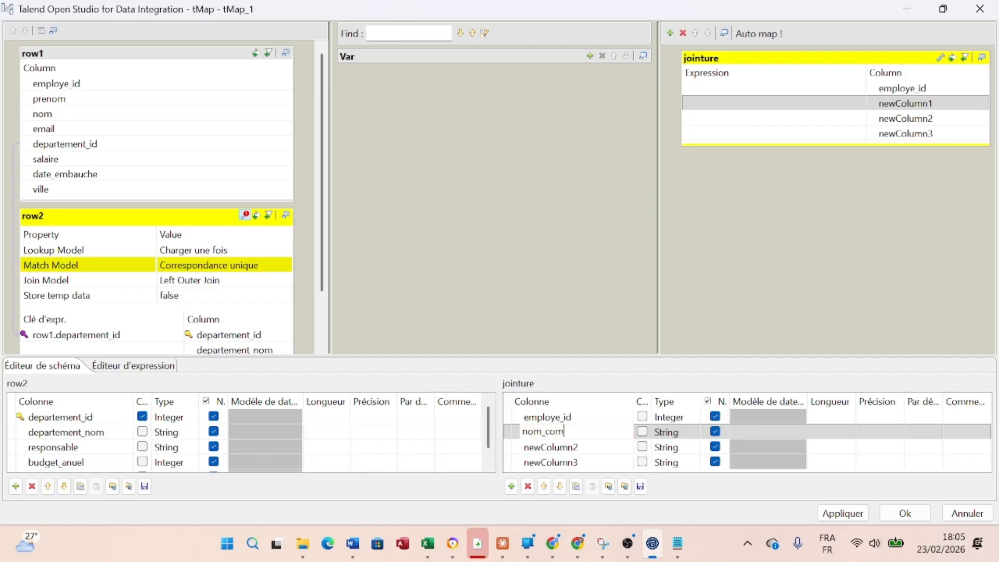
text(plet)
Rename the third column of the jointure schema to email.
click(573, 448)
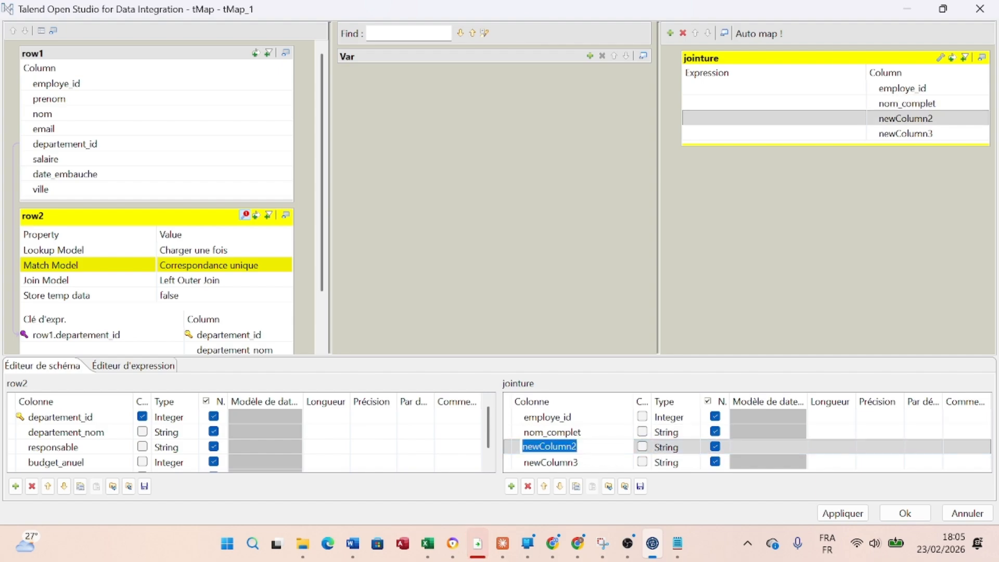
text(ema)
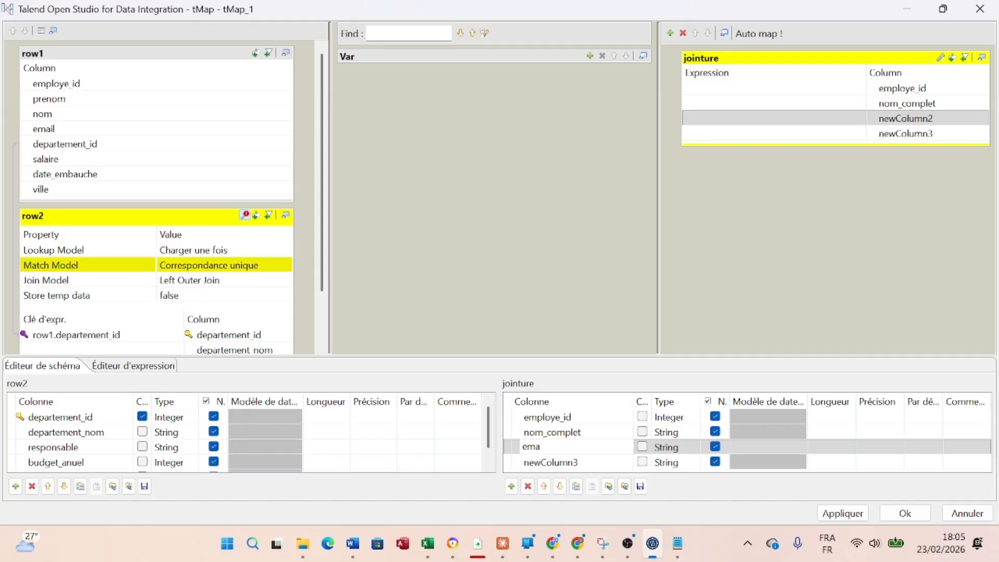
text(il)
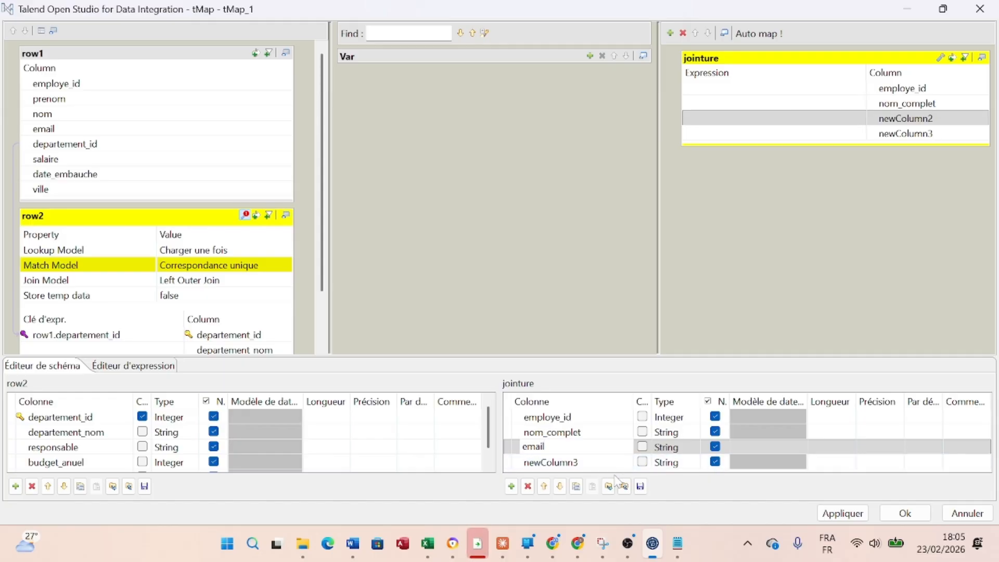
Rename the fourth column of the jointure schema to salaire and set its type to int | Integer.
click(583, 464)
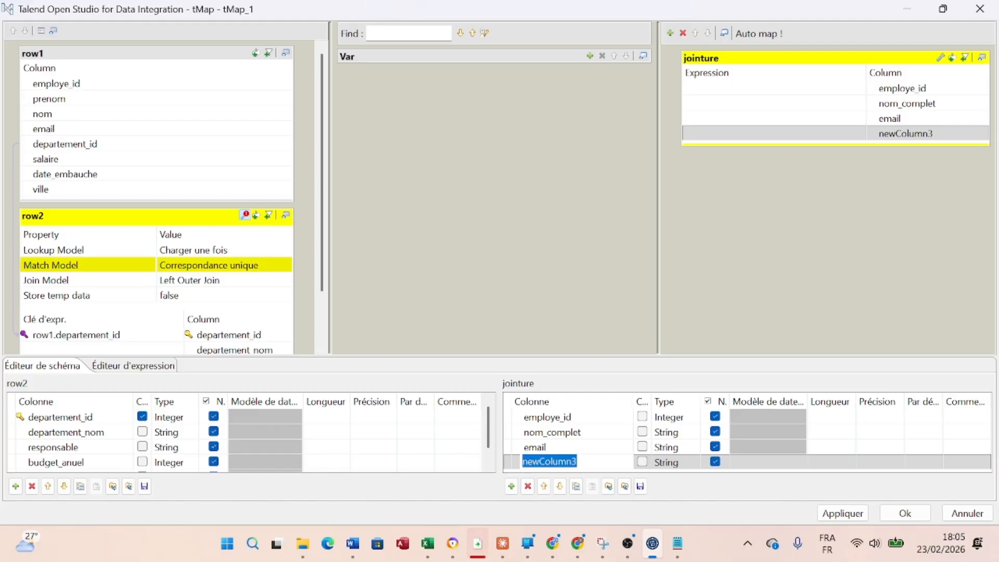
text(sala)
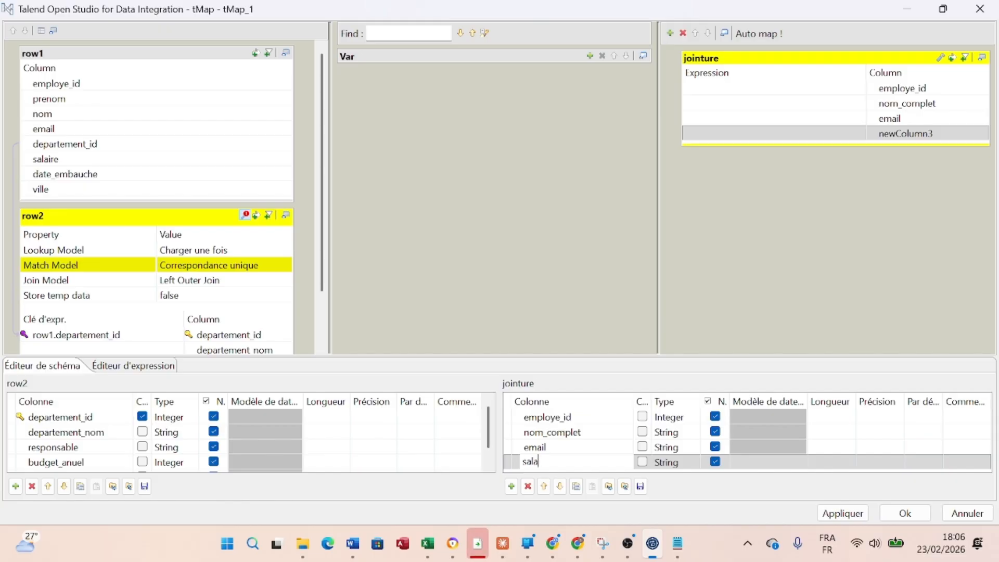
text(ire)
click(692, 462)
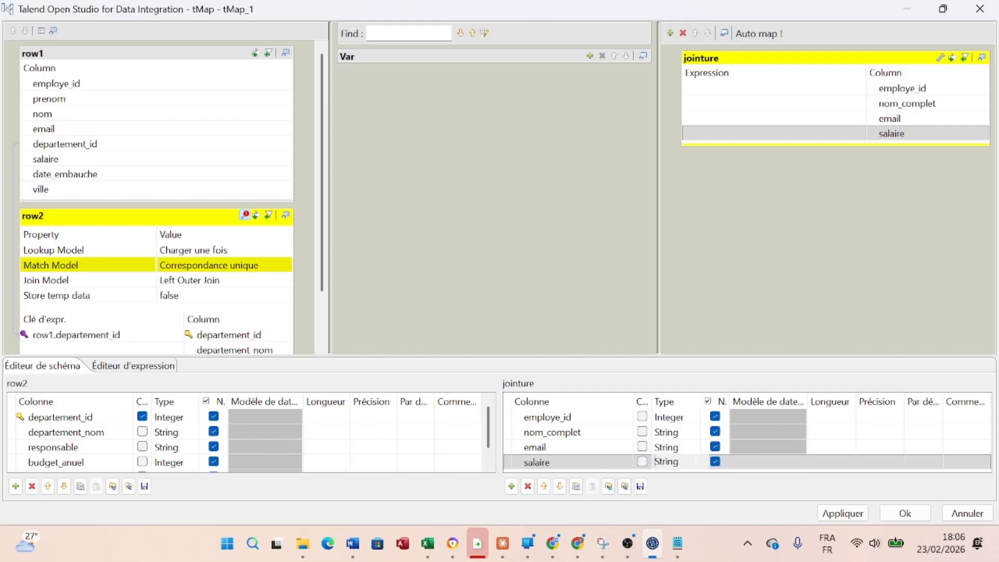
click(676, 462)
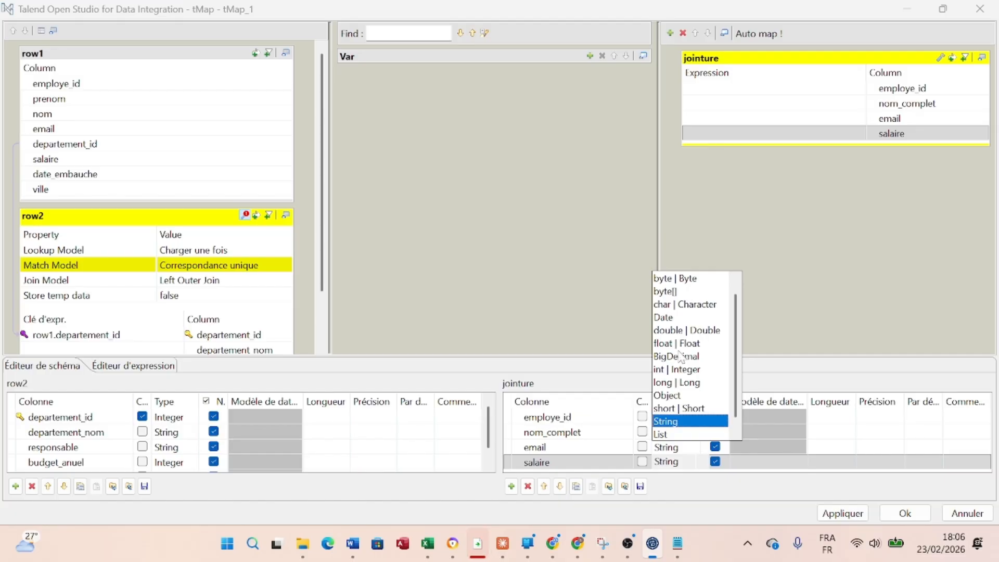
click(676, 369)
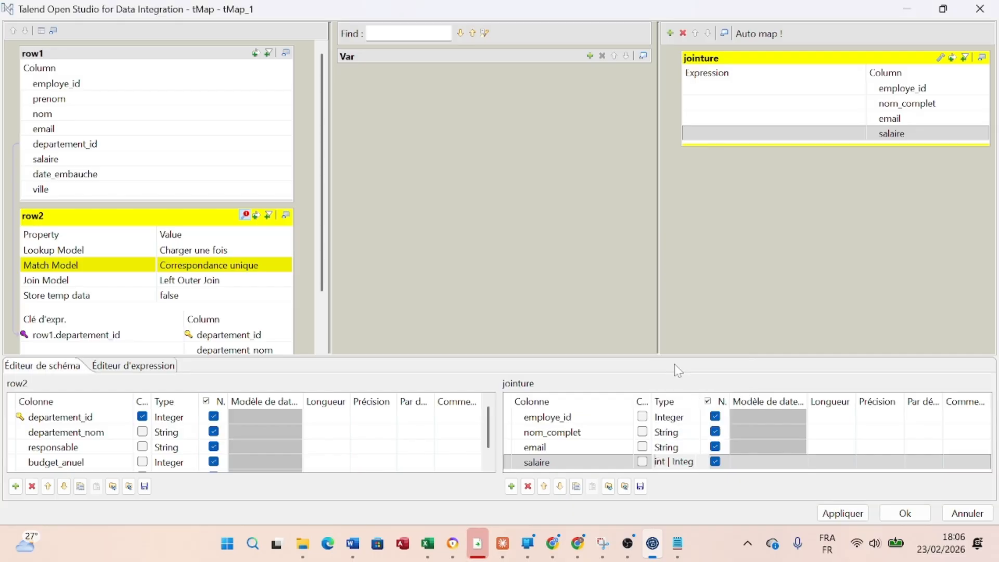
Add a column named date_embauche to the jointure schema and set its type to Date.
click(512, 487)
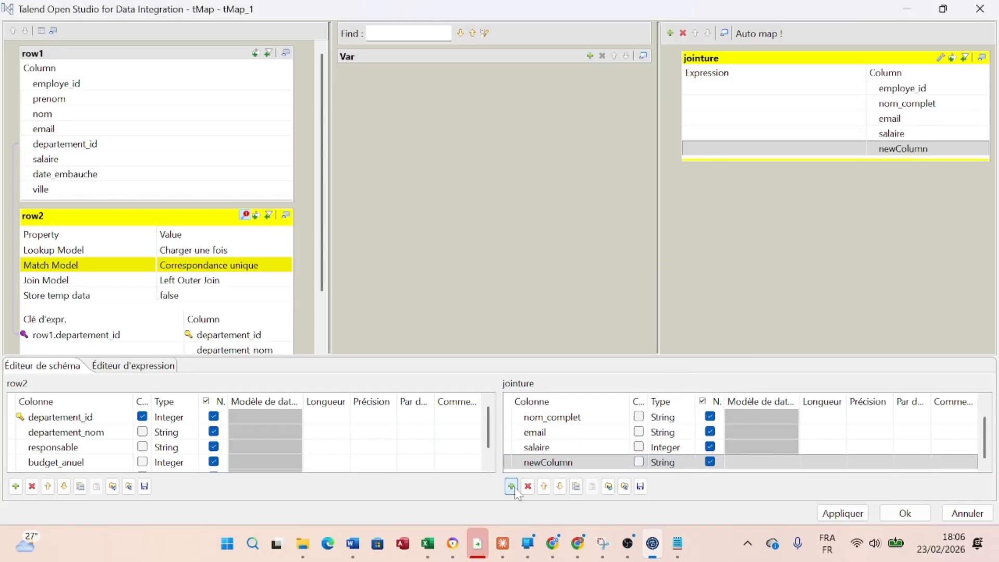
click(546, 462)
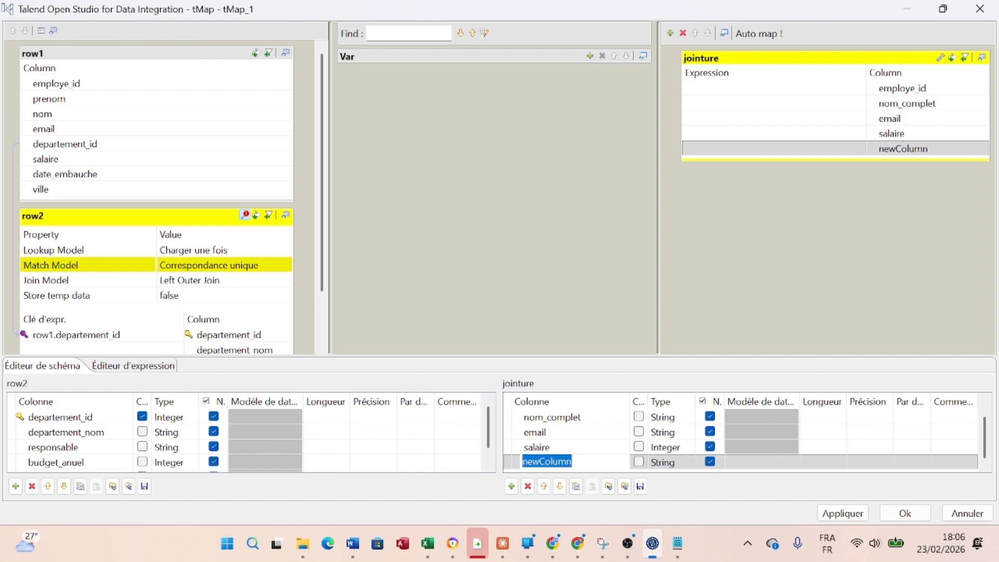
text(date)
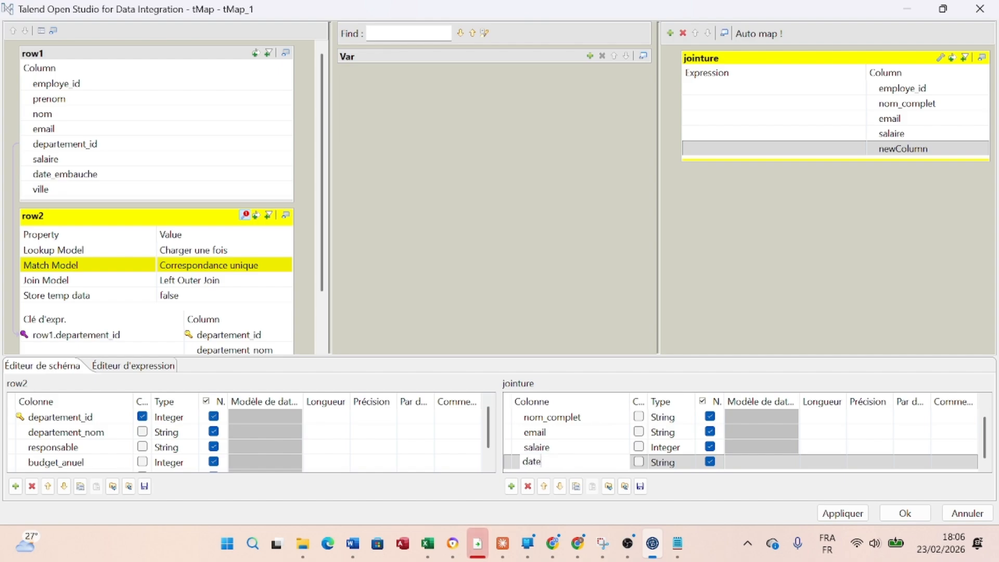
text(_embauche)
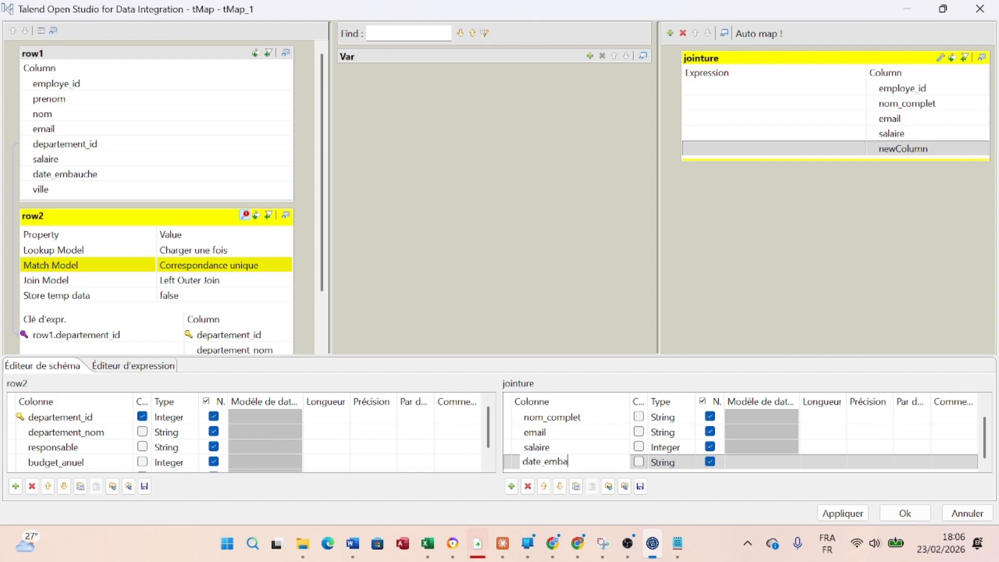
click(651, 462)
click(653, 462)
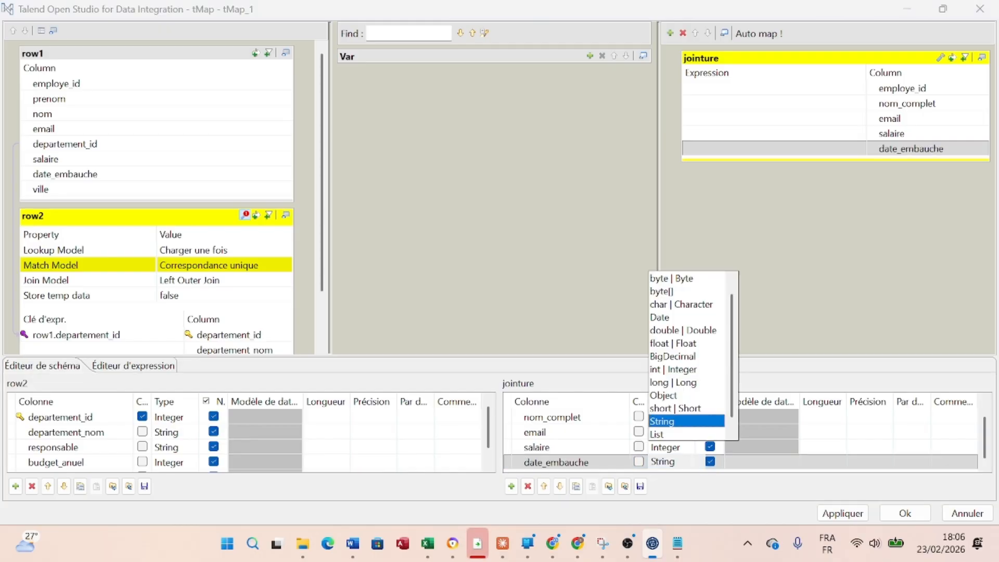
click(669, 318)
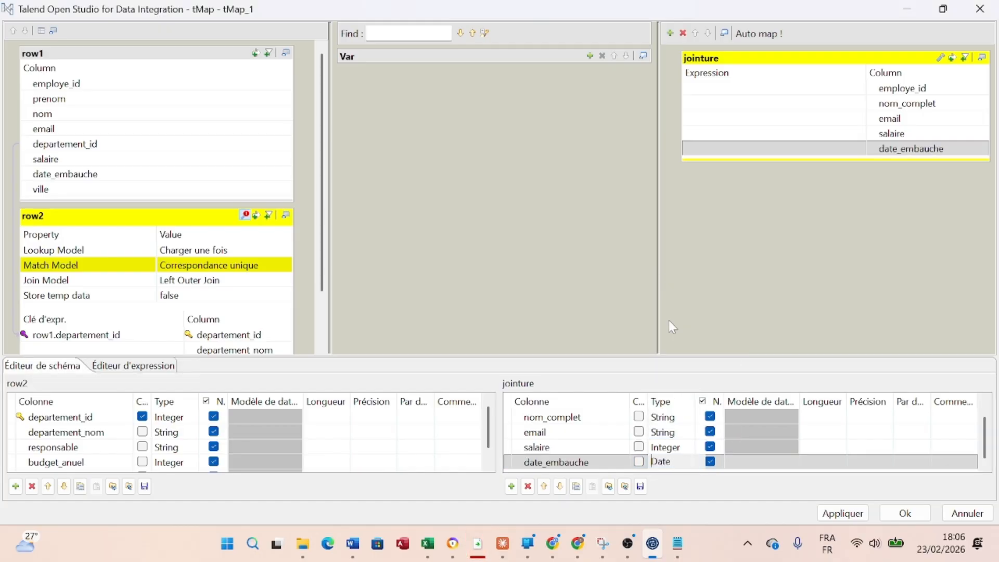
Add a column named ville to the jointure schema.
click(512, 487)
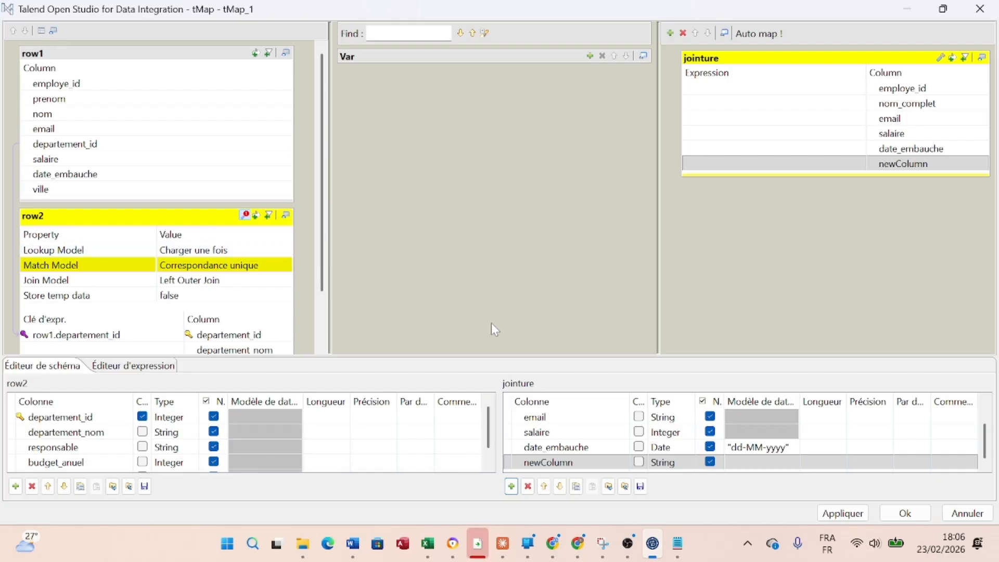
click(577, 463)
click(578, 465)
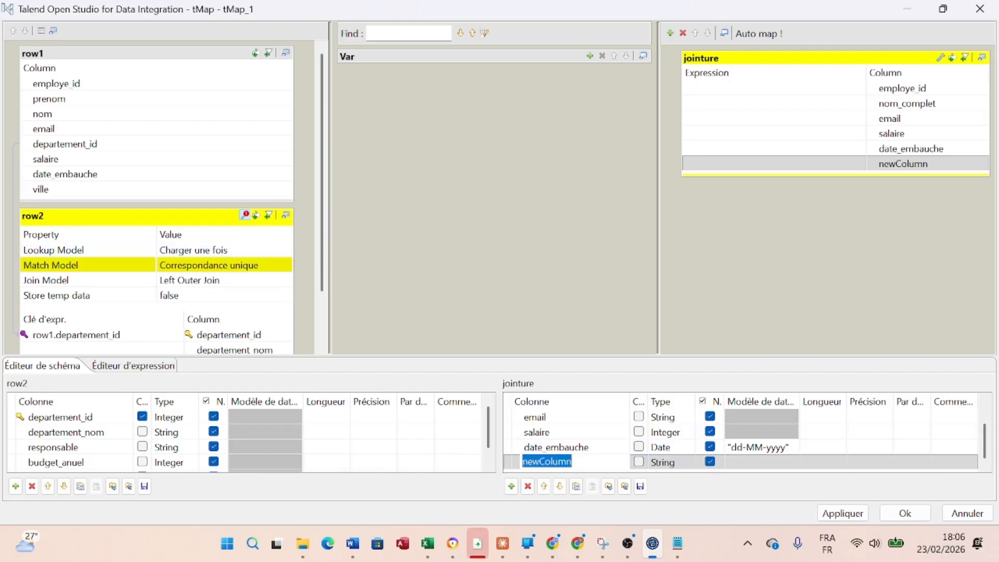
text(ville)
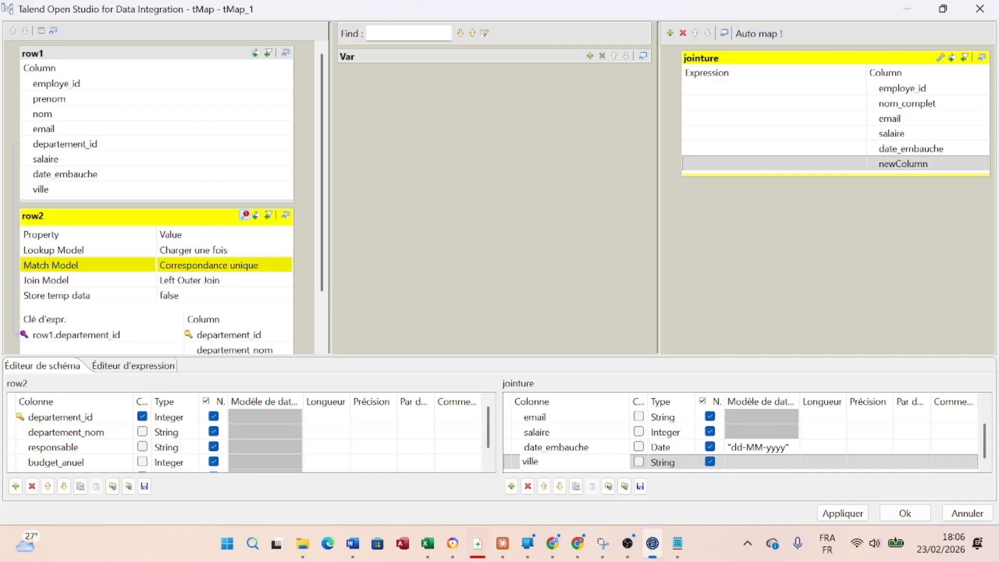
Add a column named departement_nom to the jointure schema.
click(511, 486)
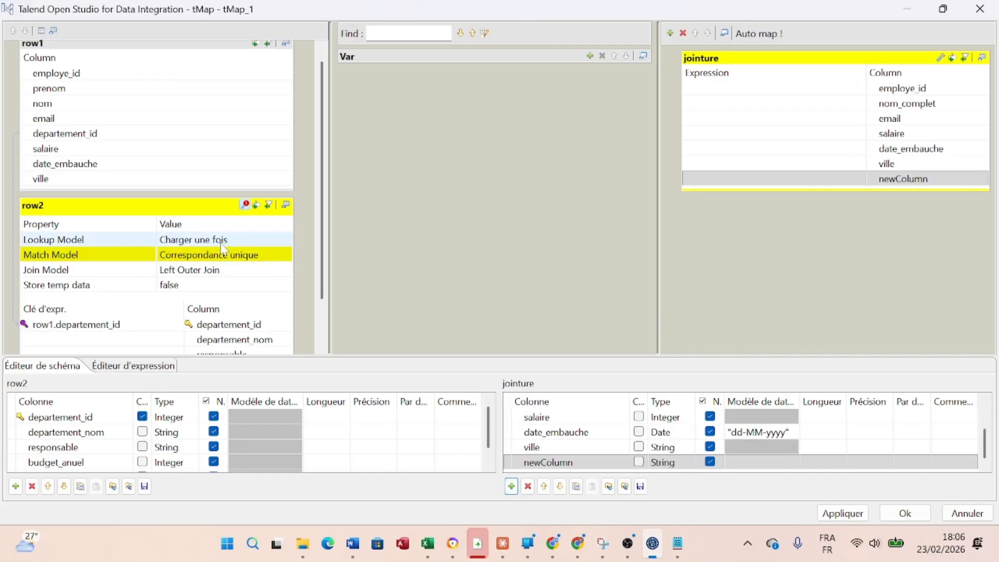
scroll(223, 248, down, 2)
scroll(223, 248, down, 1)
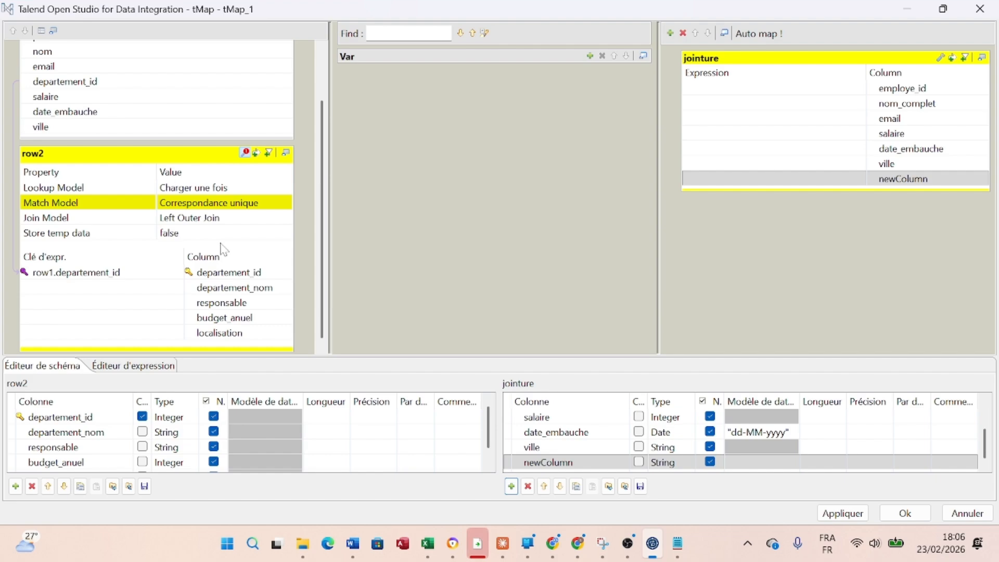
scroll(221, 244, down, 1)
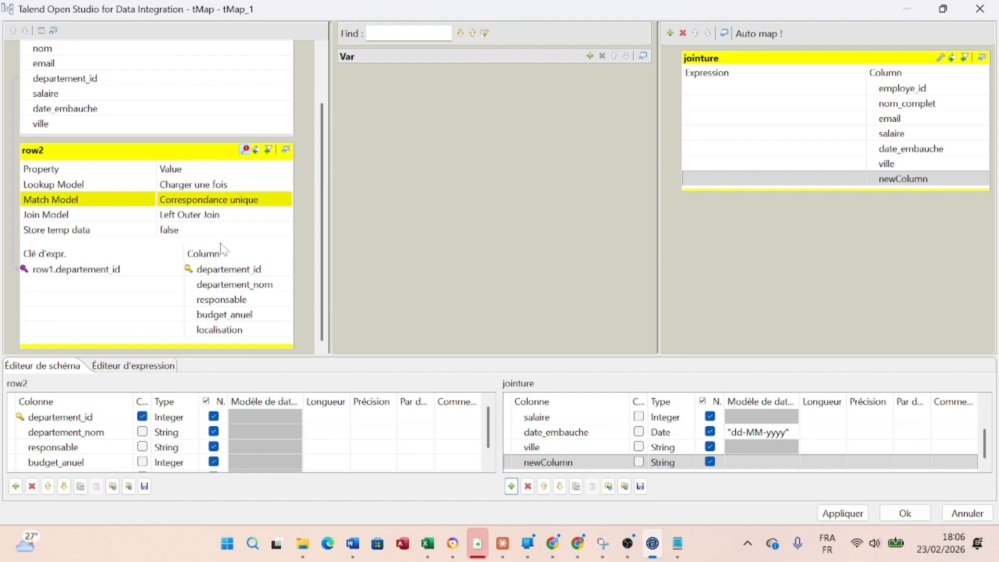
click(564, 464)
text(departe)
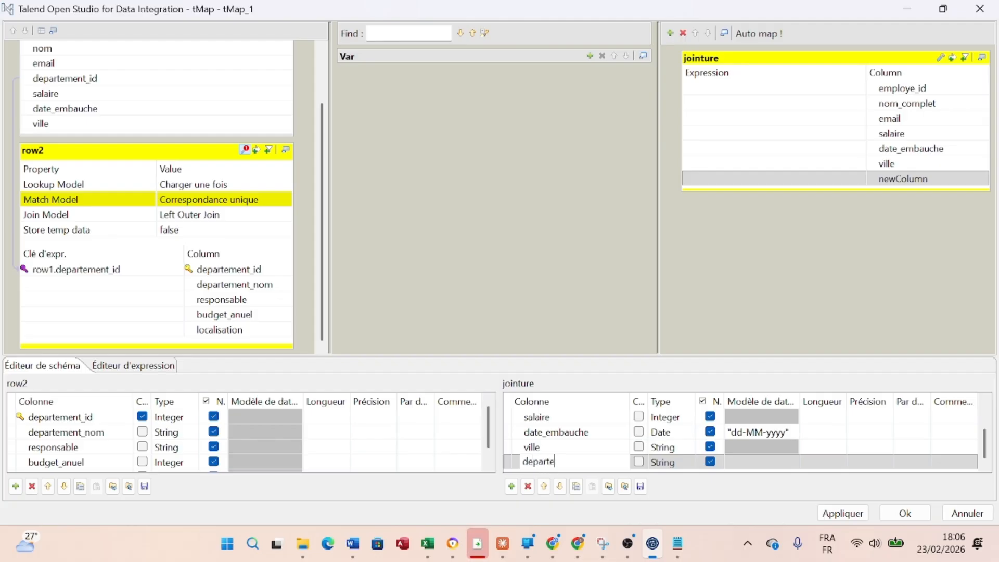
text(ment_nom)
Add a column named departement_responsable to the jointure schema.
click(511, 486)
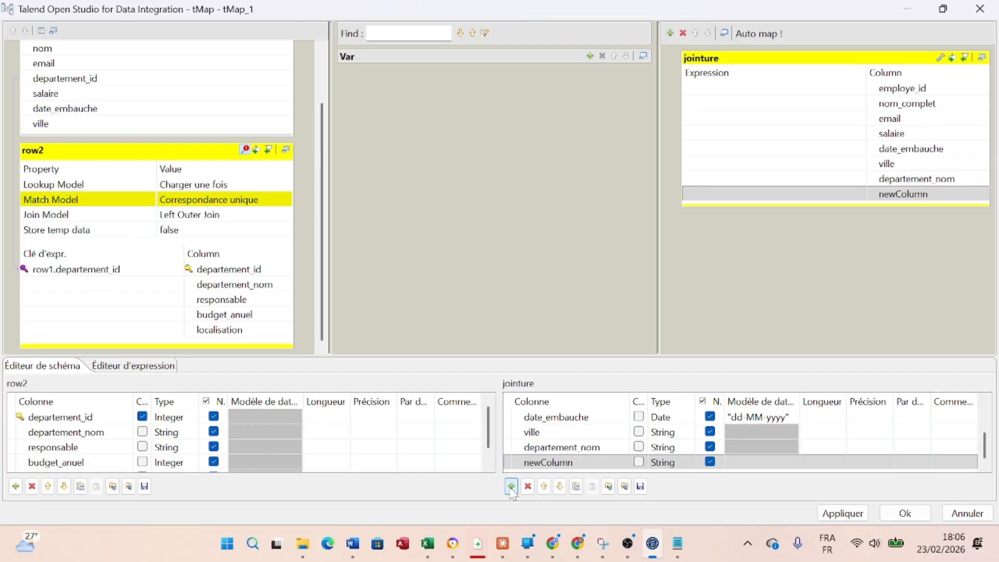
click(548, 463)
click(548, 462)
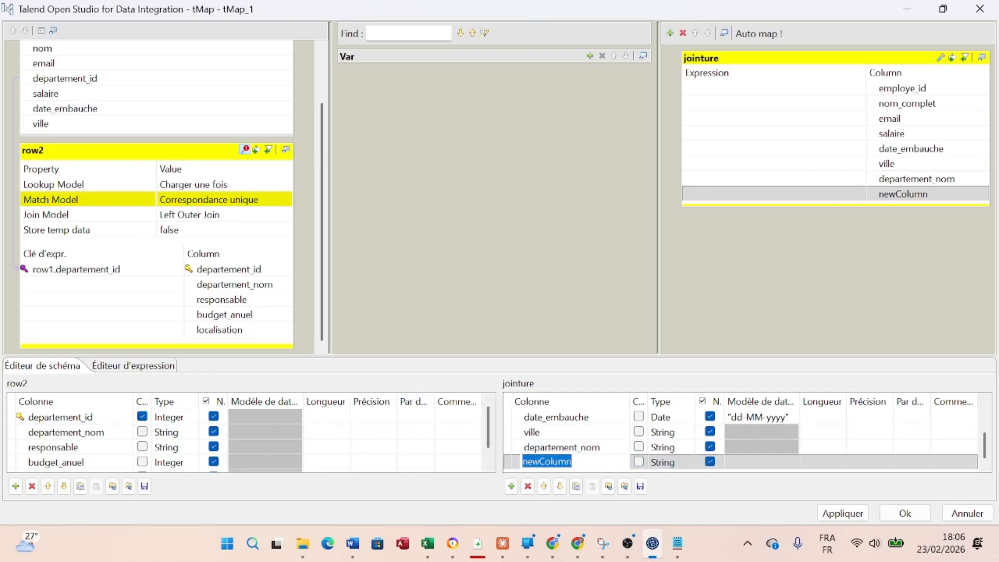
text(d)
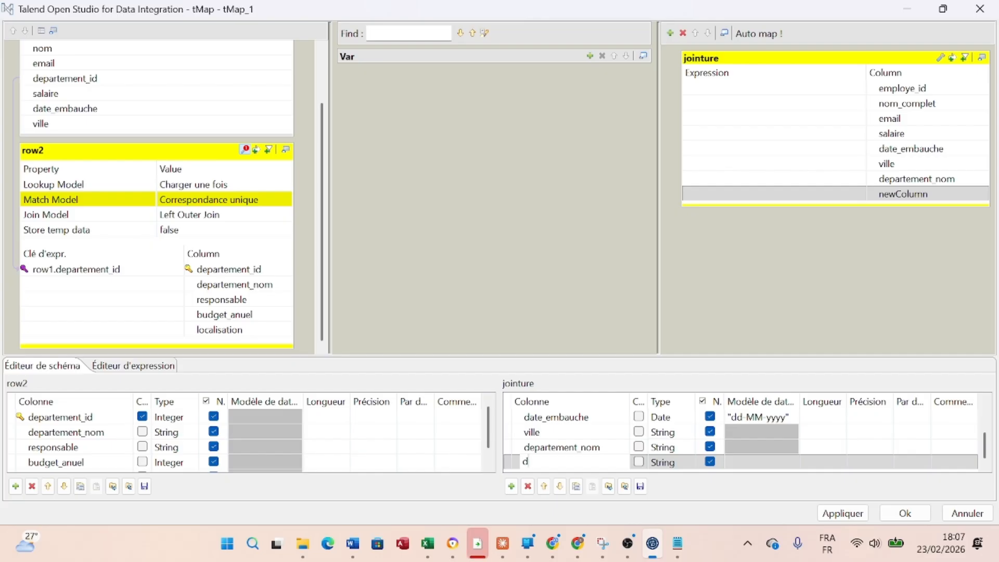
text(epartement)
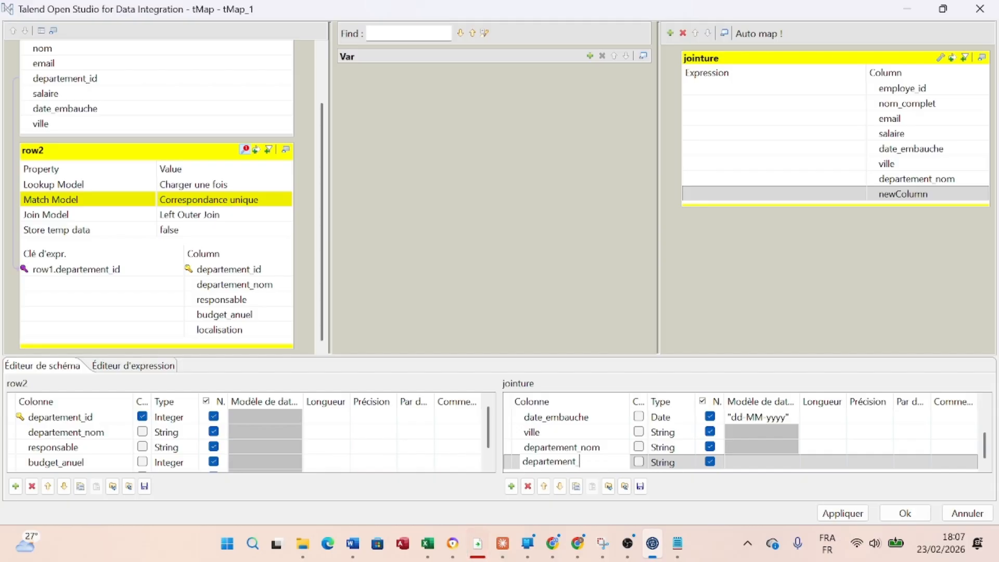
text(_responsable)
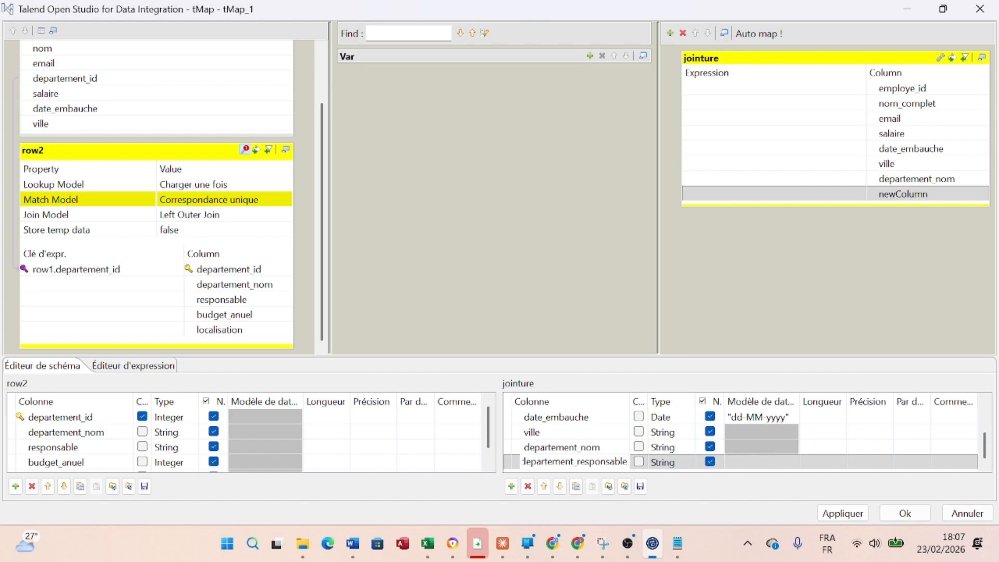
Add a column named budget to the jointure schema and set its type to int | Integer.
click(512, 487)
click(561, 465)
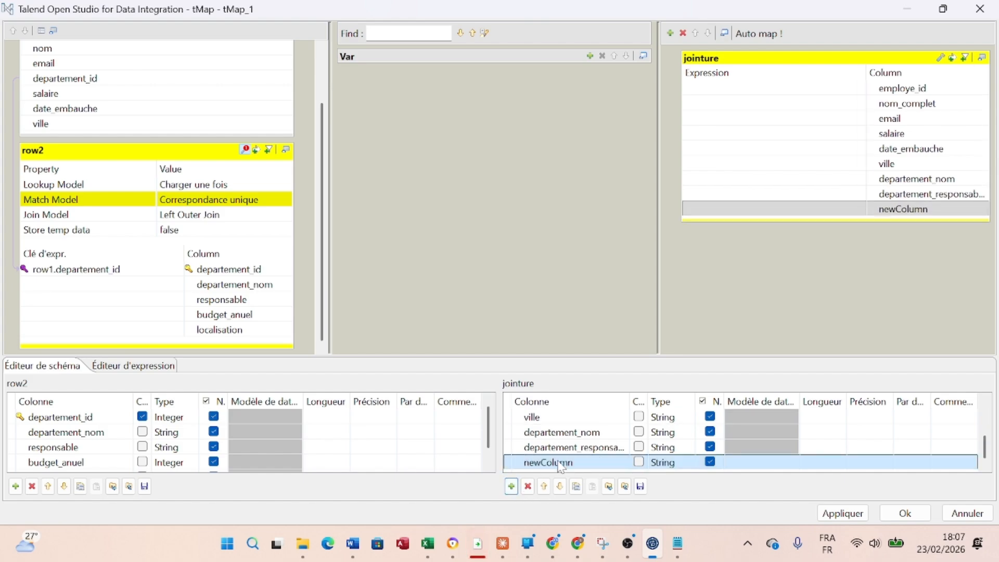
click(561, 464)
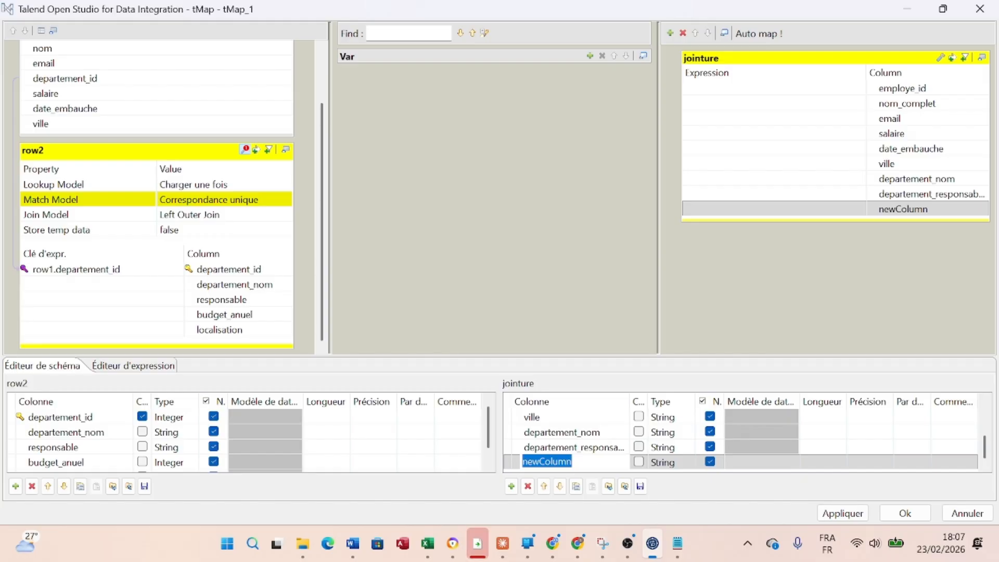
text(budget)
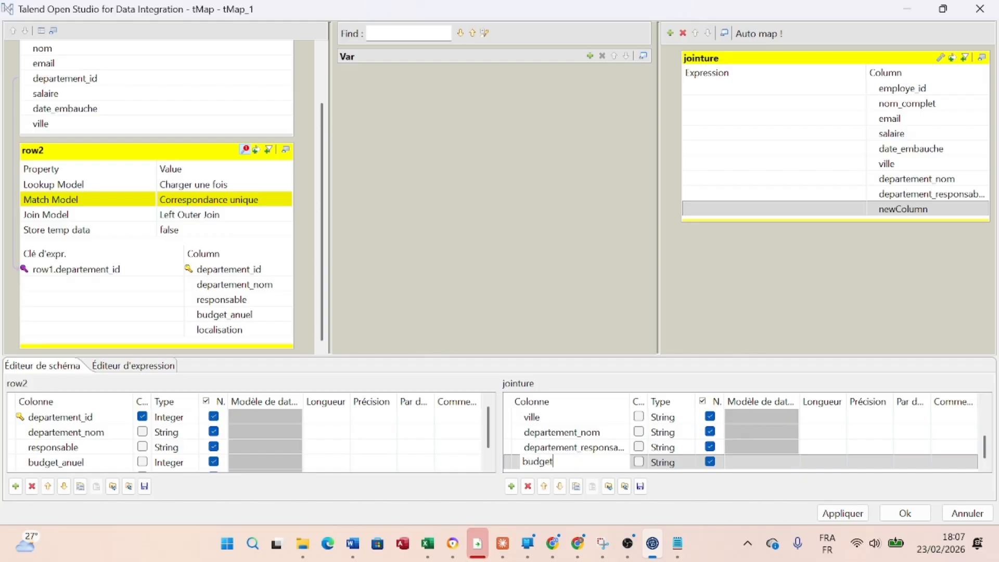
click(688, 465)
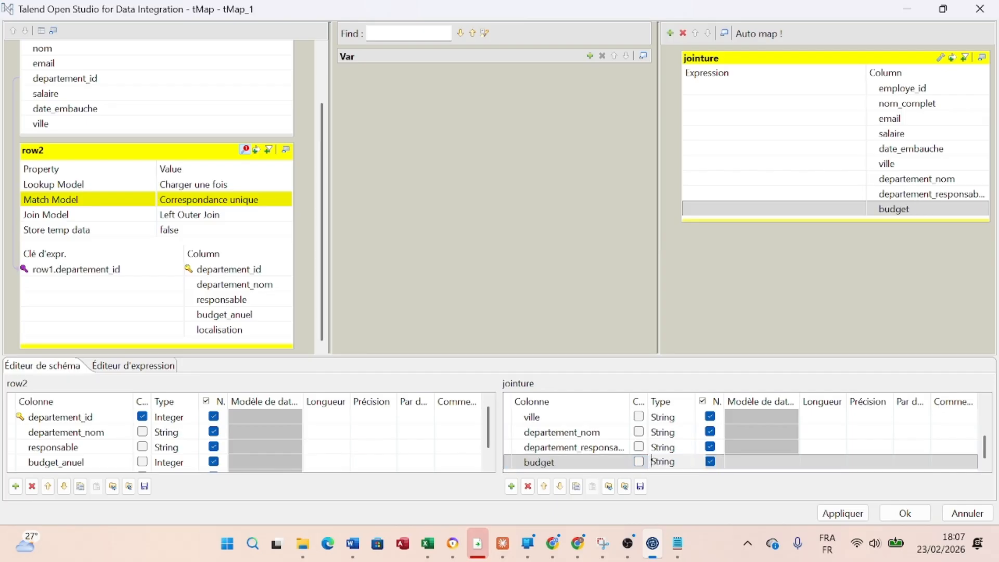
click(678, 369)
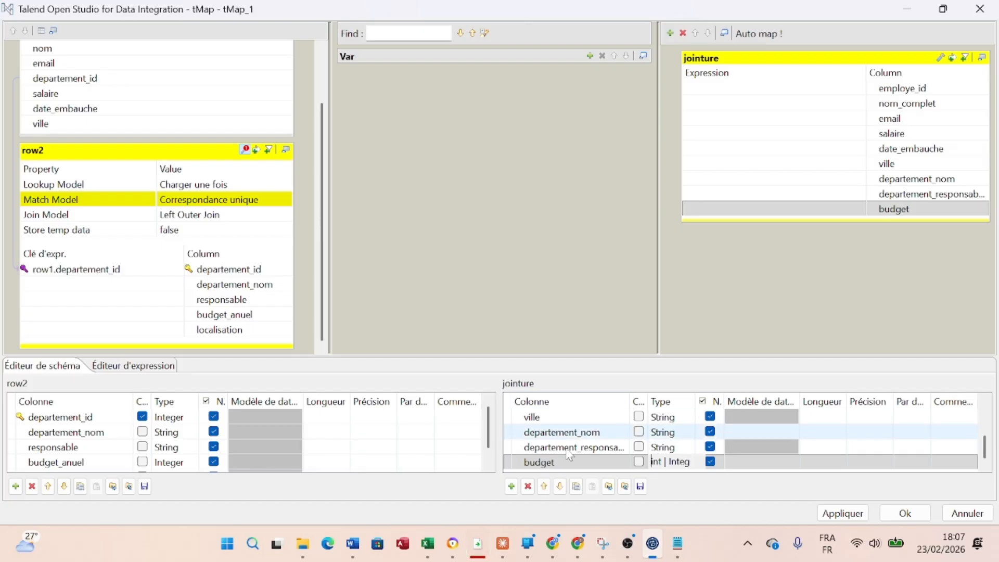
Add a column named localisation to the jointure schema.
click(511, 485)
text(lo)
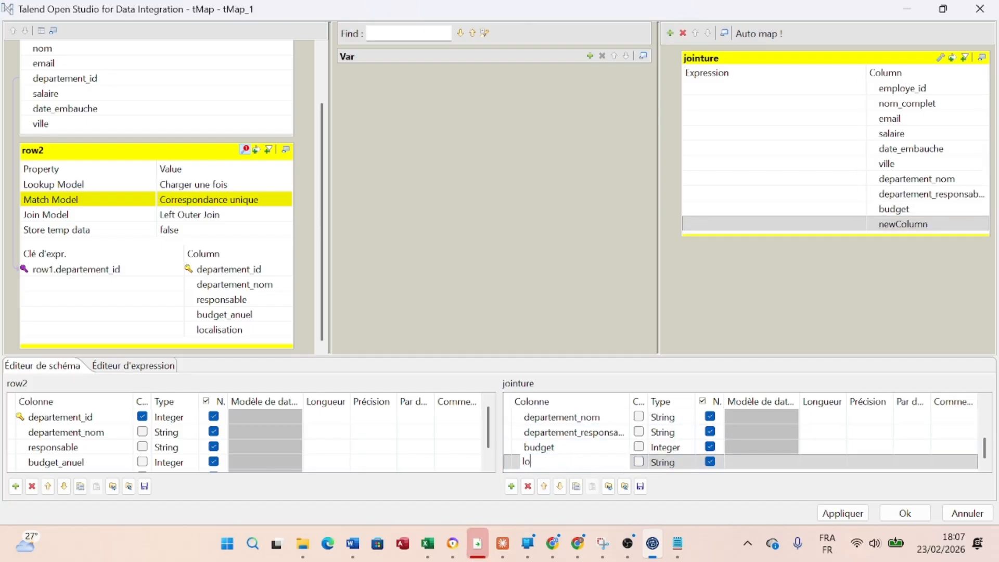
text(calisation)
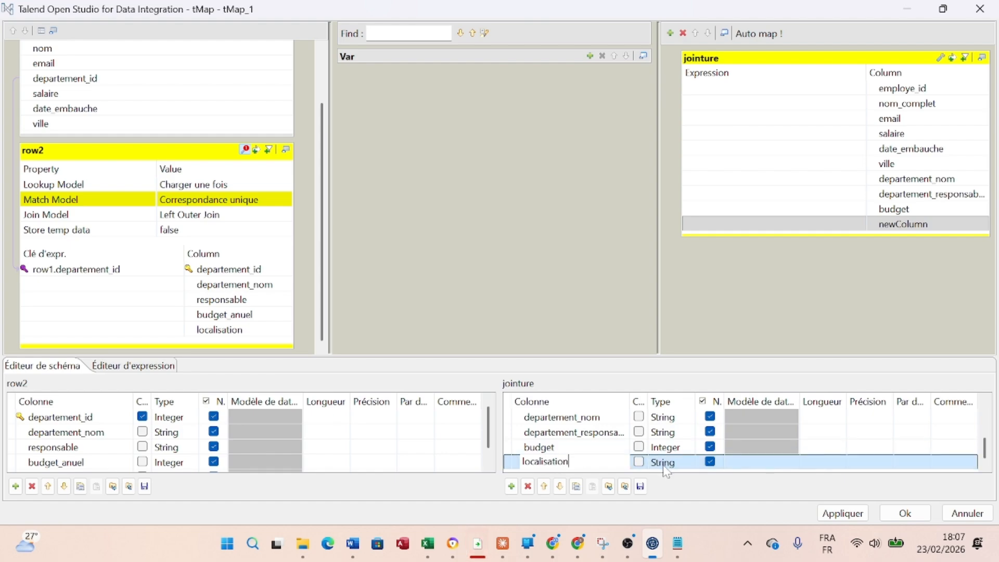
click(622, 438)
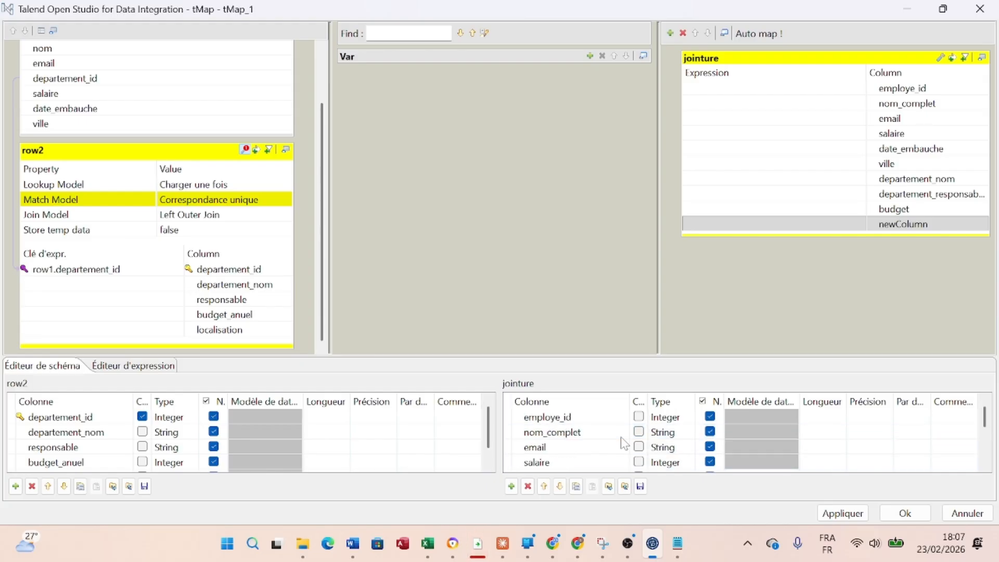
Map employe_id from row1 to the employe_id output of jointure, and both prenom and nom to nom_complet.
scroll(271, 226, up, 2)
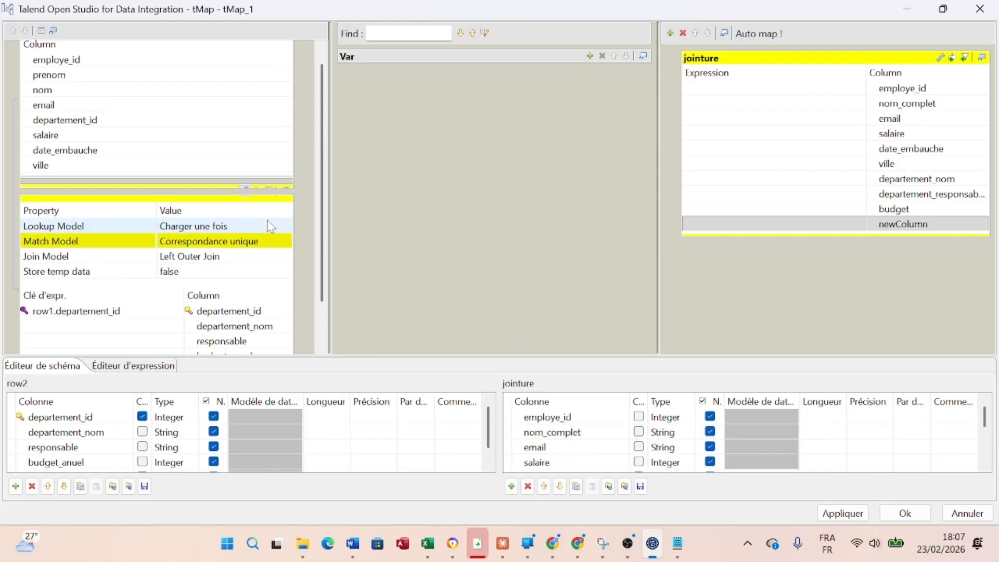
scroll(269, 225, up, 1)
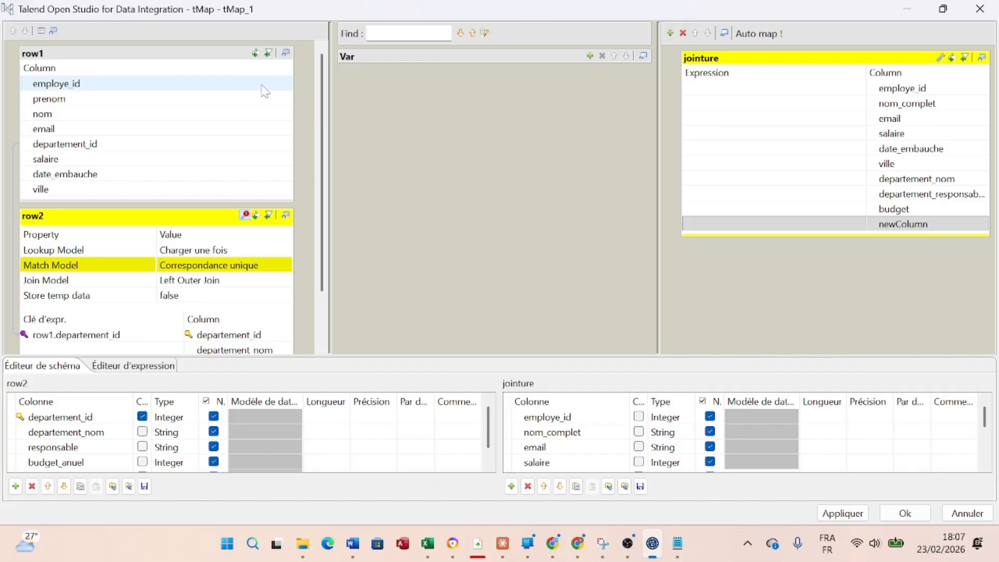
drag(258, 88, 769, 93)
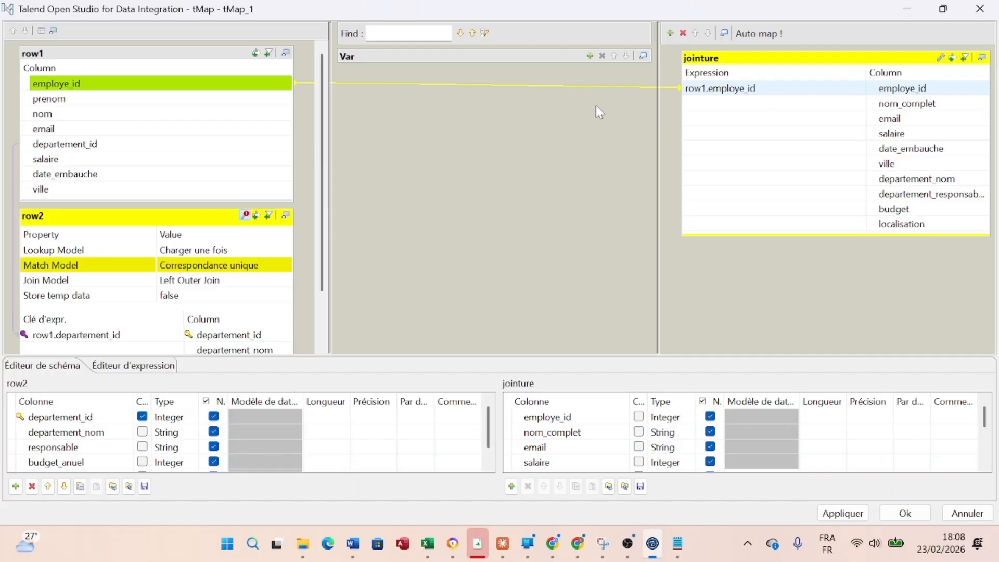
drag(208, 100, 739, 112)
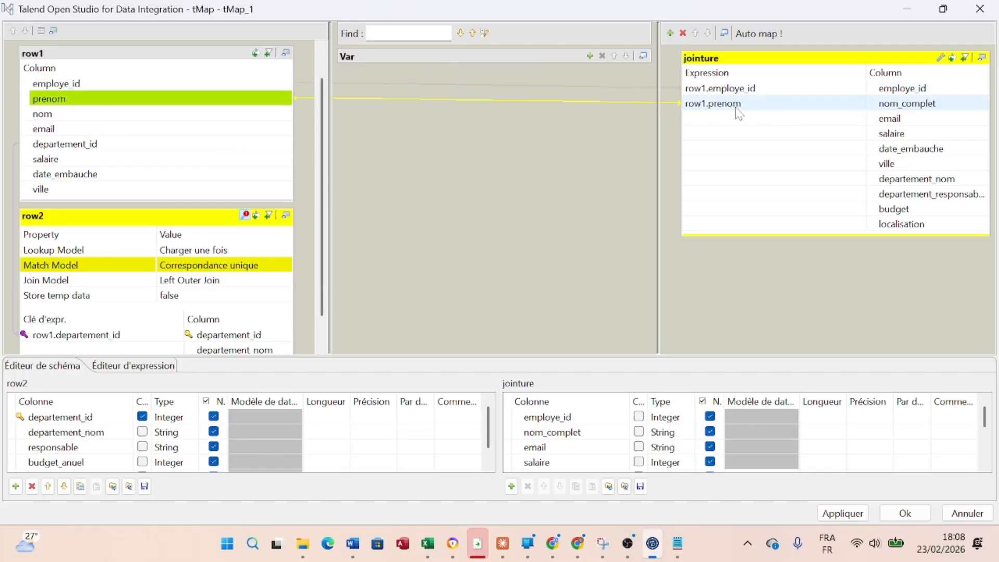
drag(196, 116, 778, 109)
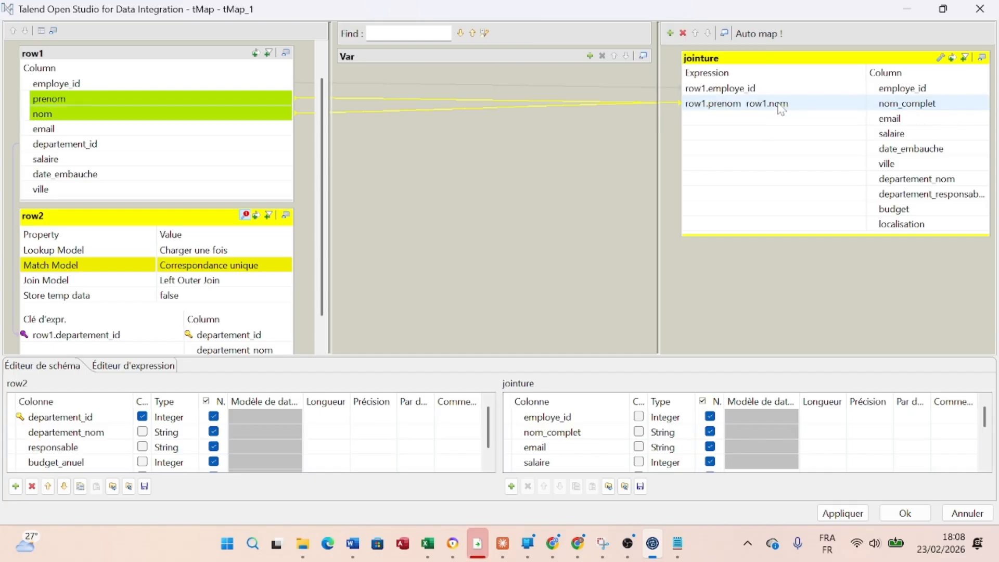
Change the nom_complet expression of jointure to row1.prenom + " " + row1.nom in the expression builder.
click(833, 104)
click(859, 106)
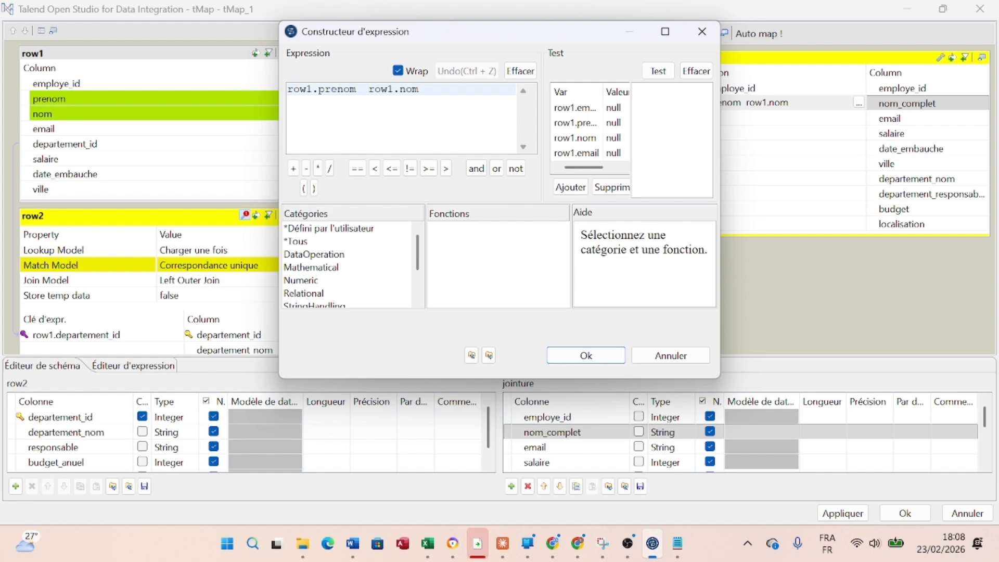
key(BackSpace)
key(BackSpace)
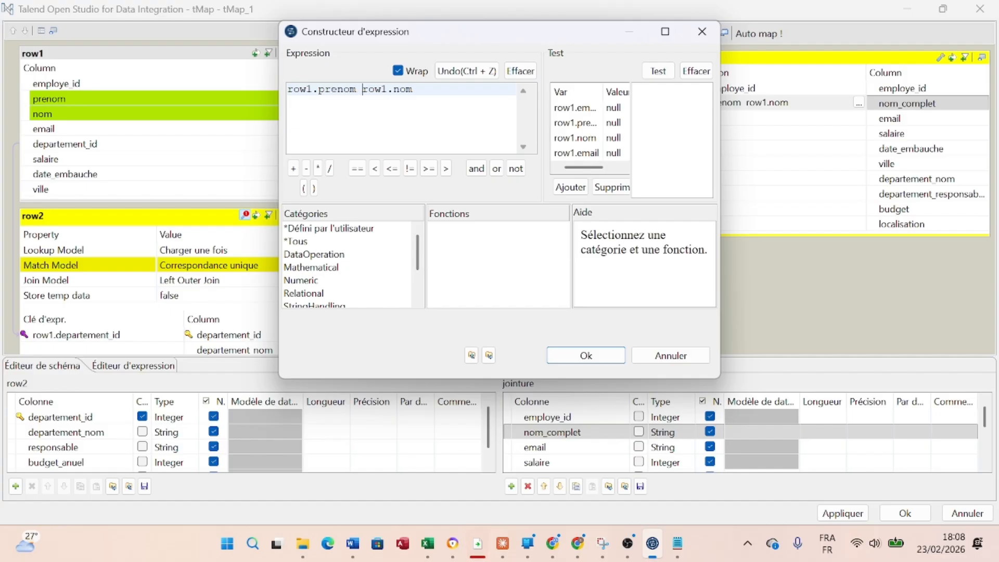
text(+)
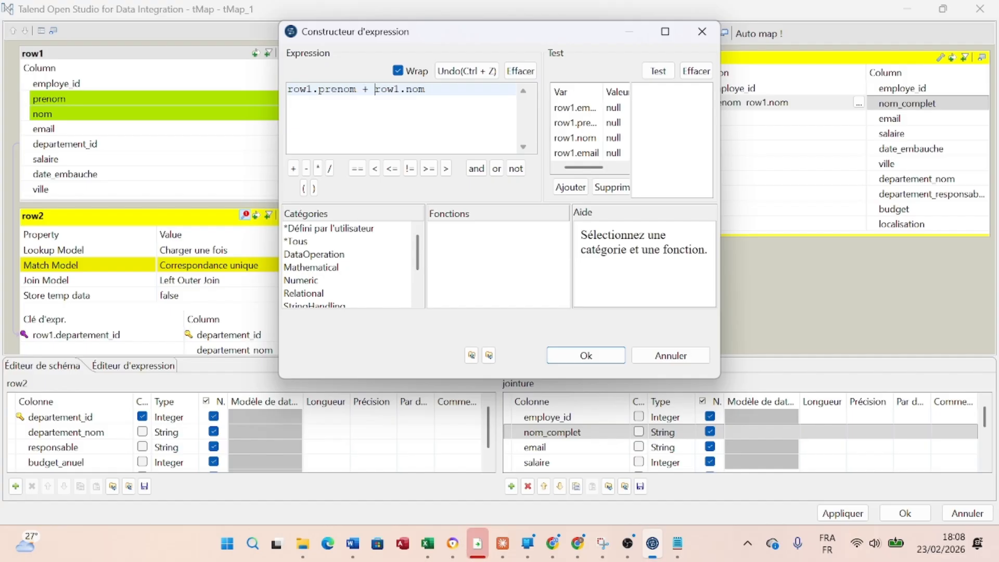
text( " ")
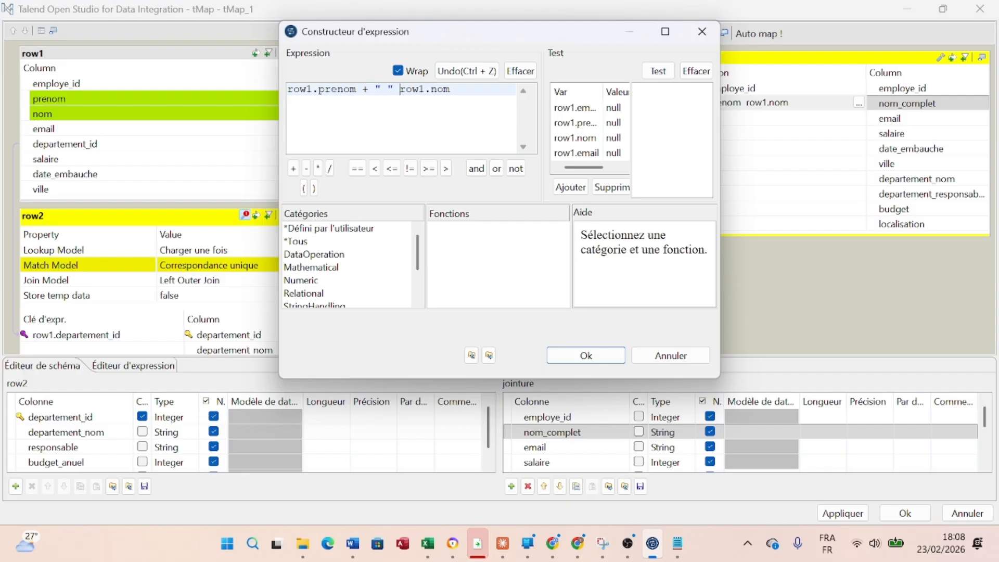
text(+)
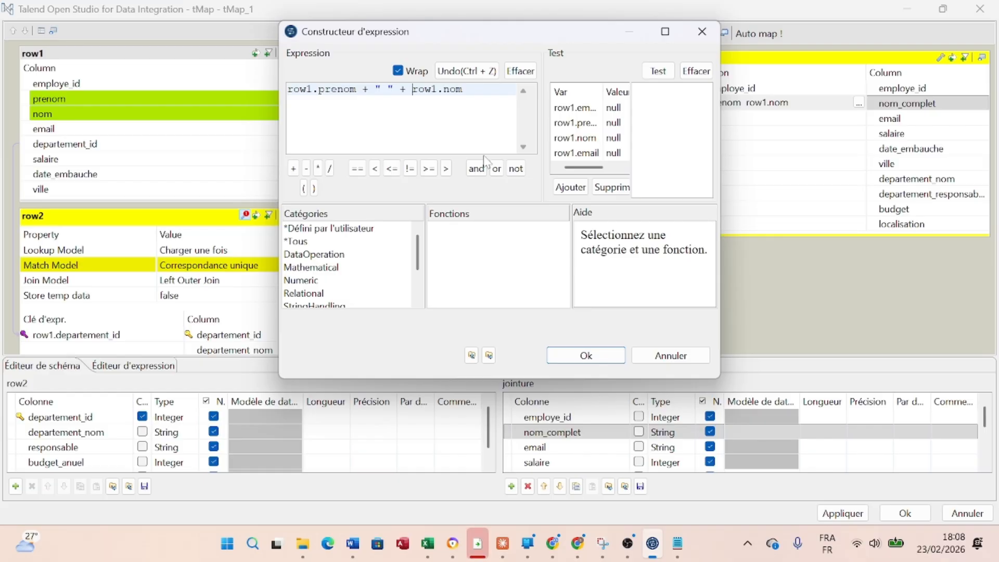
click(576, 357)
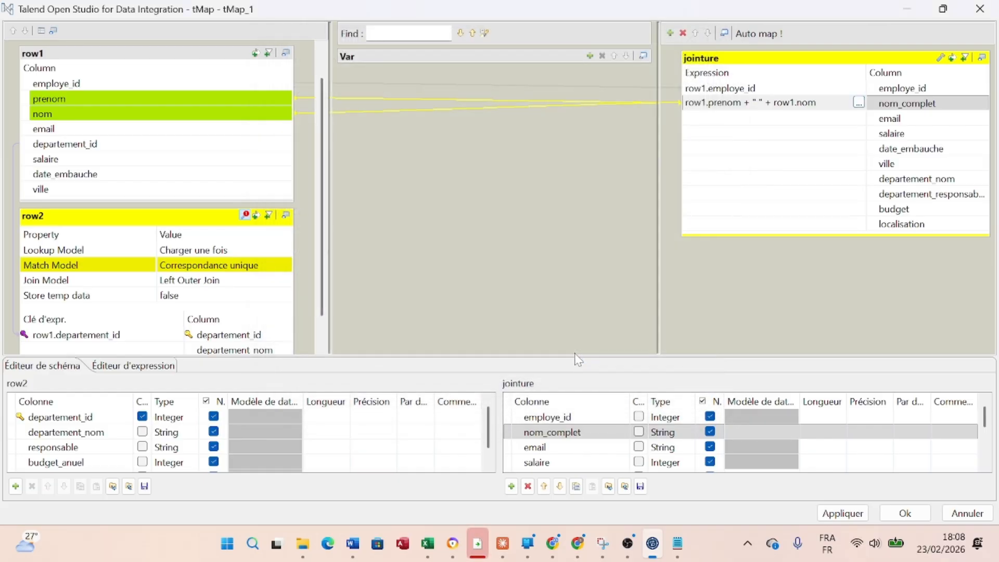
Map email, salaire, date_embauche and ville from row1 to the matching columns of the jointure output.
click(241, 130)
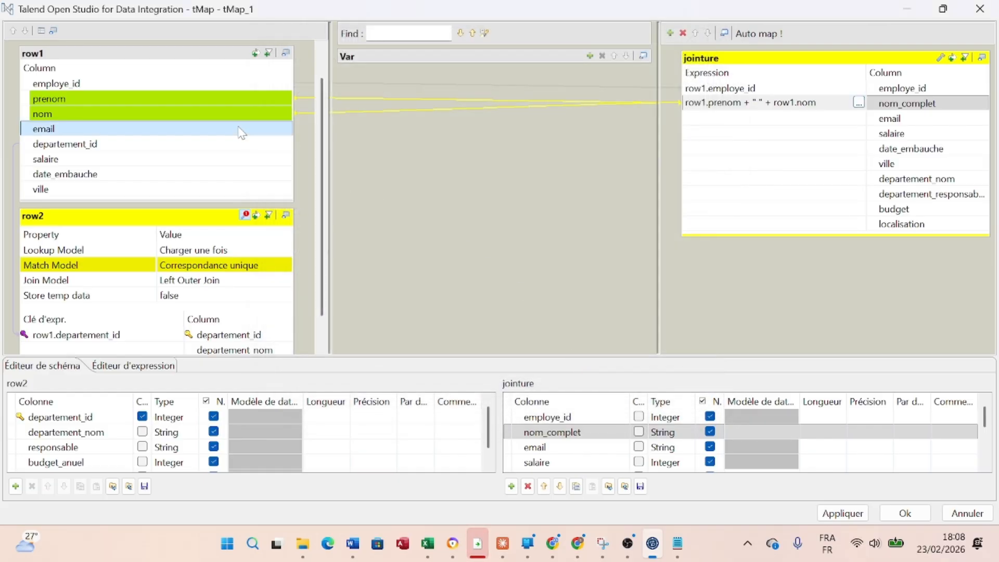
mouse_move(245, 133)
mouse_down()
mouse_move(363, 137)
mouse_move(546, 109)
mouse_move(701, 124)
mouse_move(754, 114)
mouse_up()
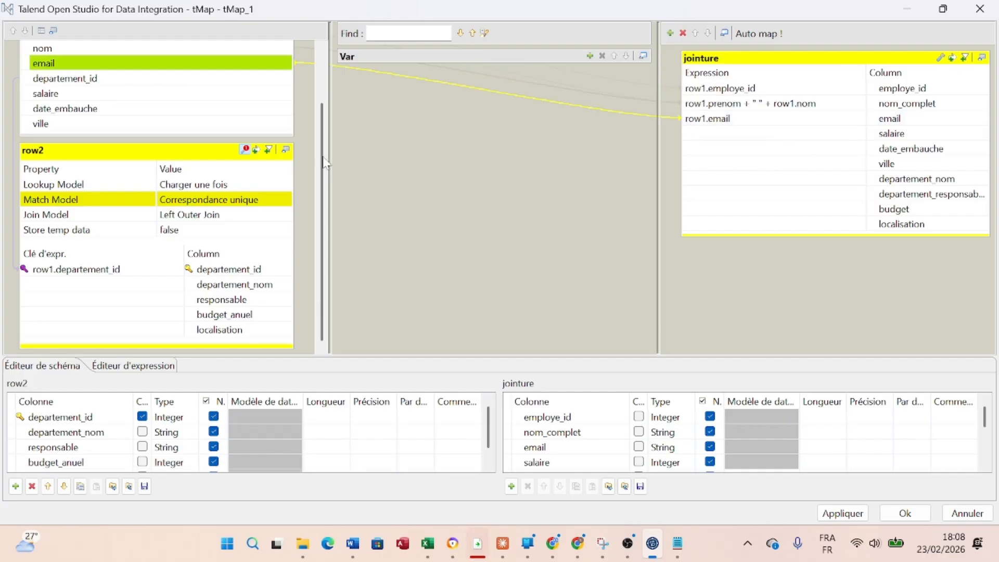
scroll(319, 163, up, 3)
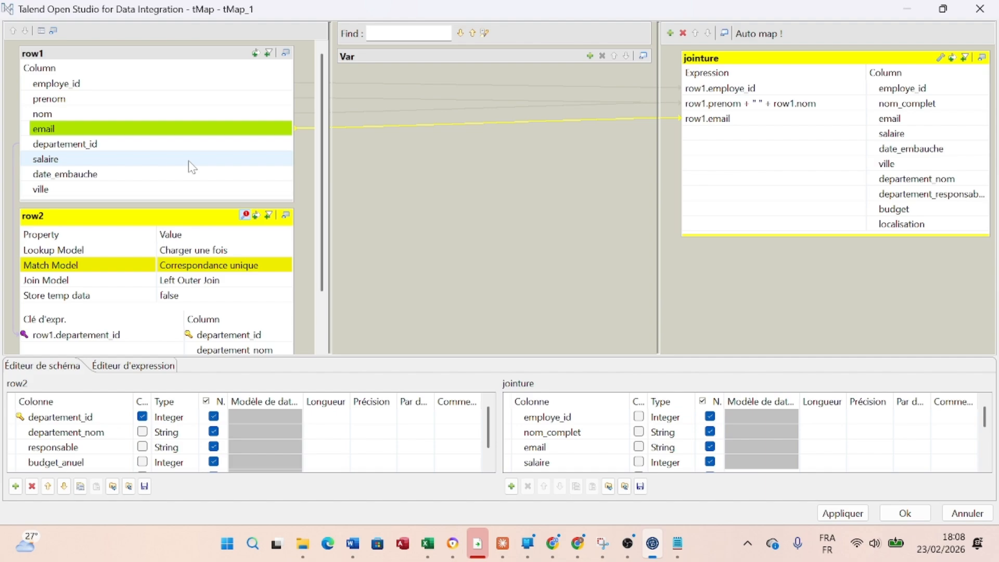
mouse_move(176, 166)
mouse_down()
mouse_move(593, 132)
mouse_move(723, 134)
mouse_up()
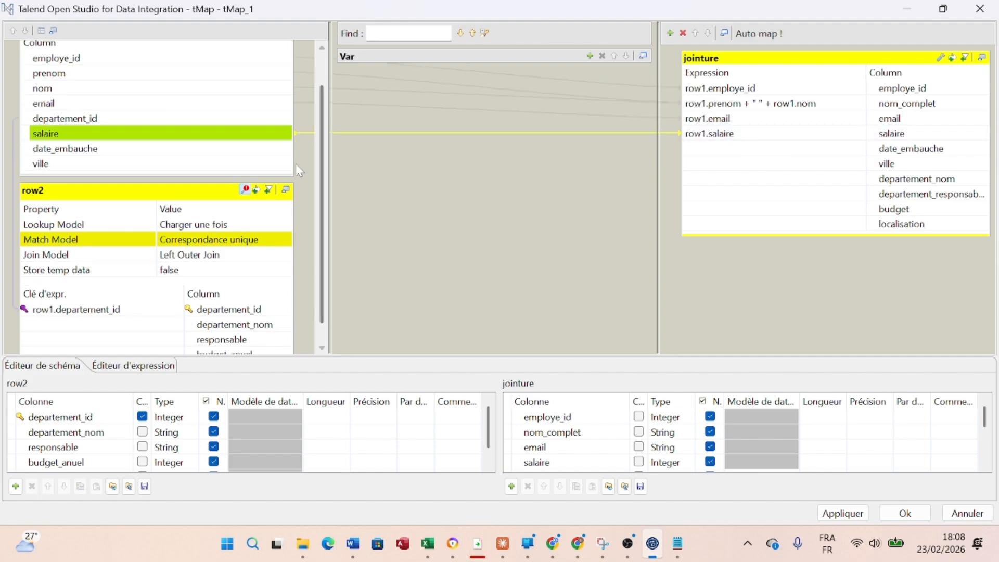
drag(243, 153, 697, 149)
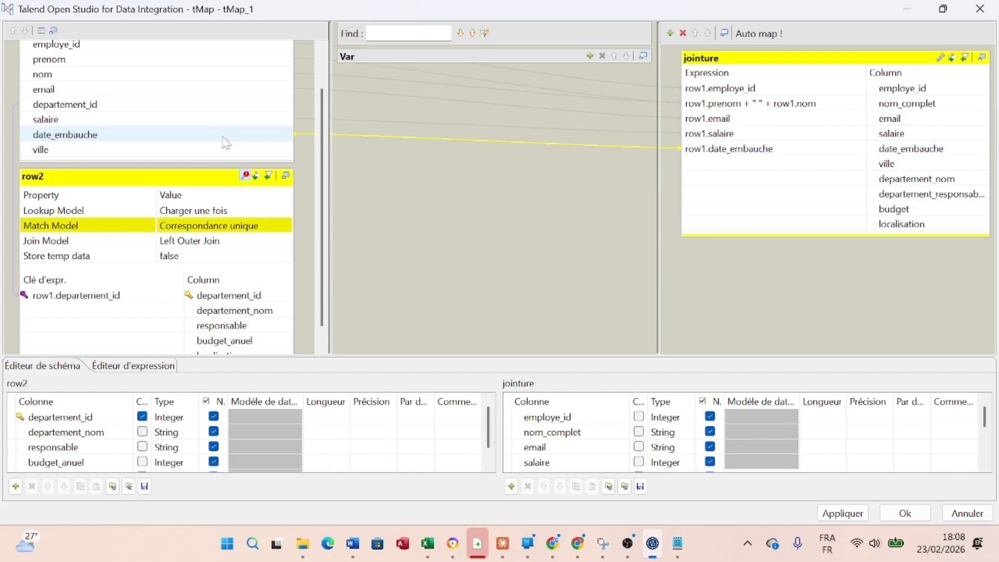
drag(223, 149, 716, 164)
Map departement_nom, responsable, budget_anuel and localisation from row2 to departement_nom, departement_responsable, budget and localisation in jointure.
scroll(194, 264, down, 2)
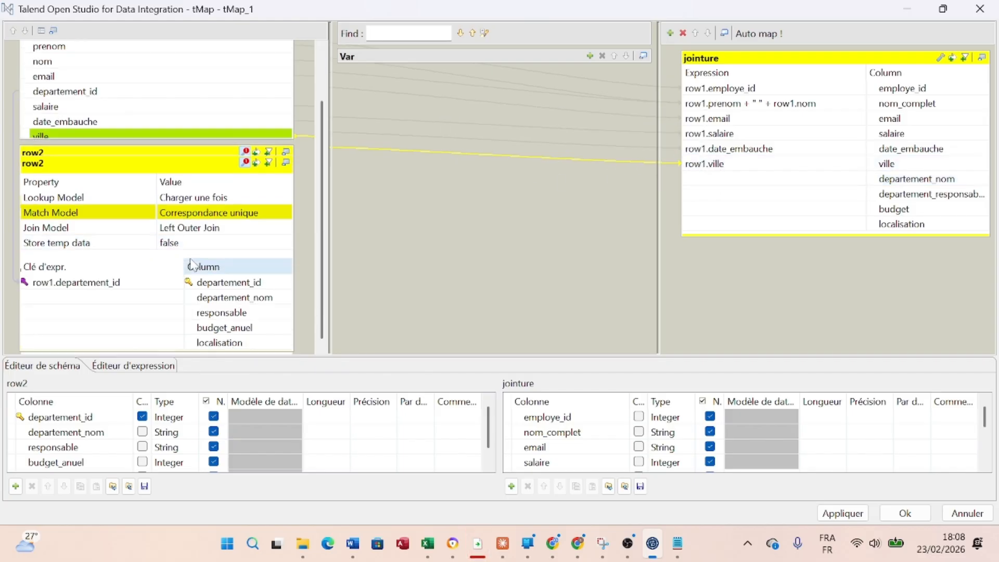
drag(263, 290, 731, 183)
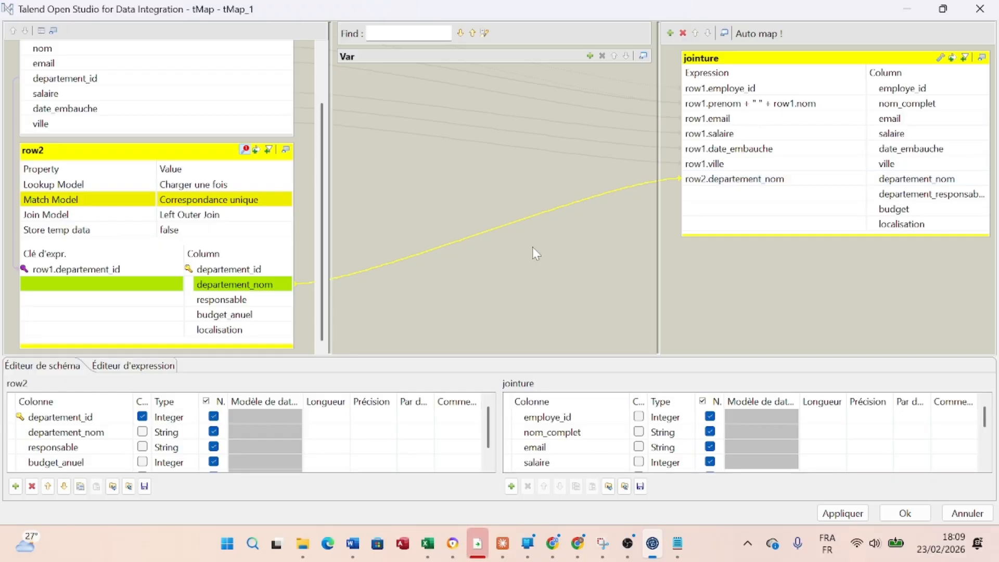
drag(258, 302, 723, 199)
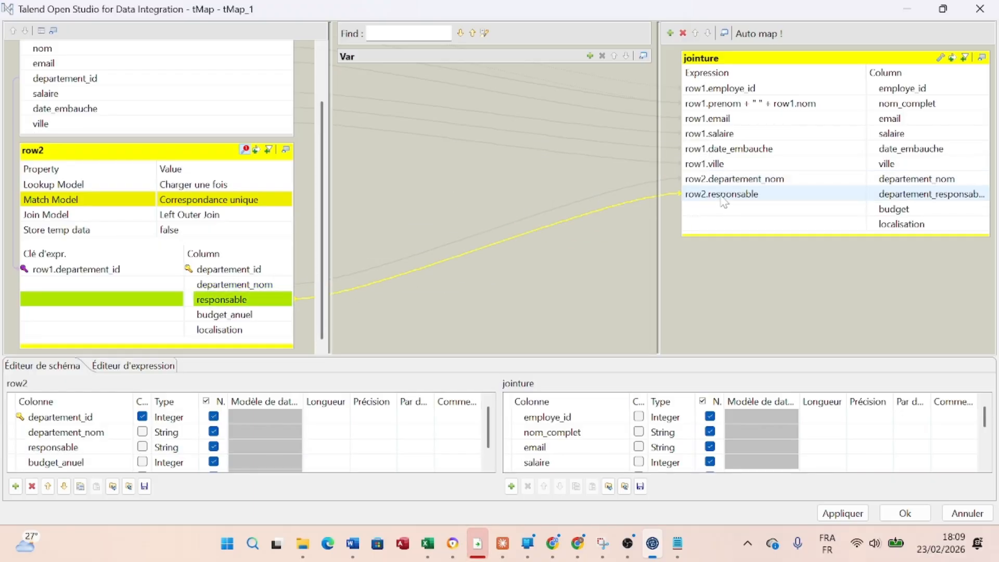
drag(267, 315, 729, 211)
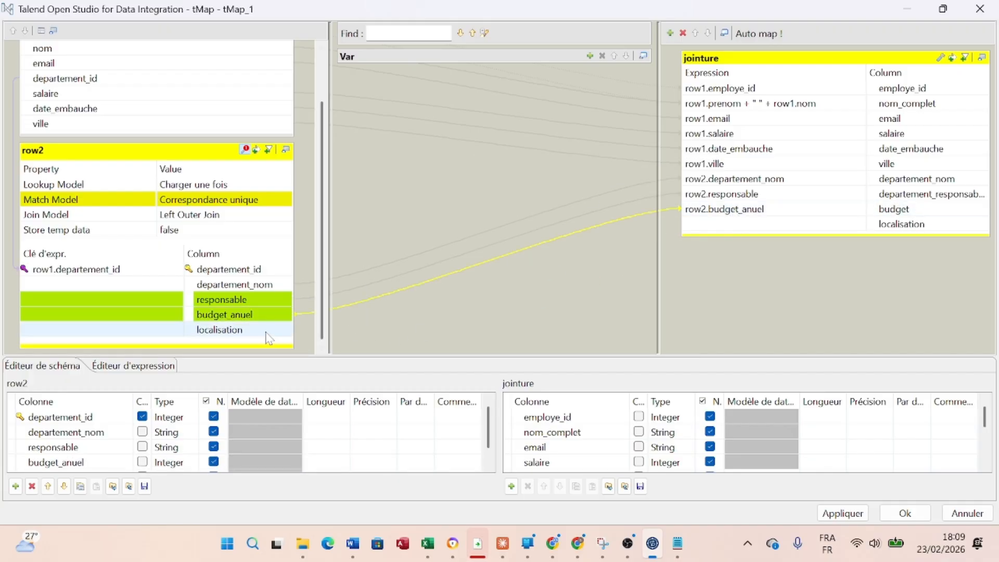
drag(268, 334, 727, 236)
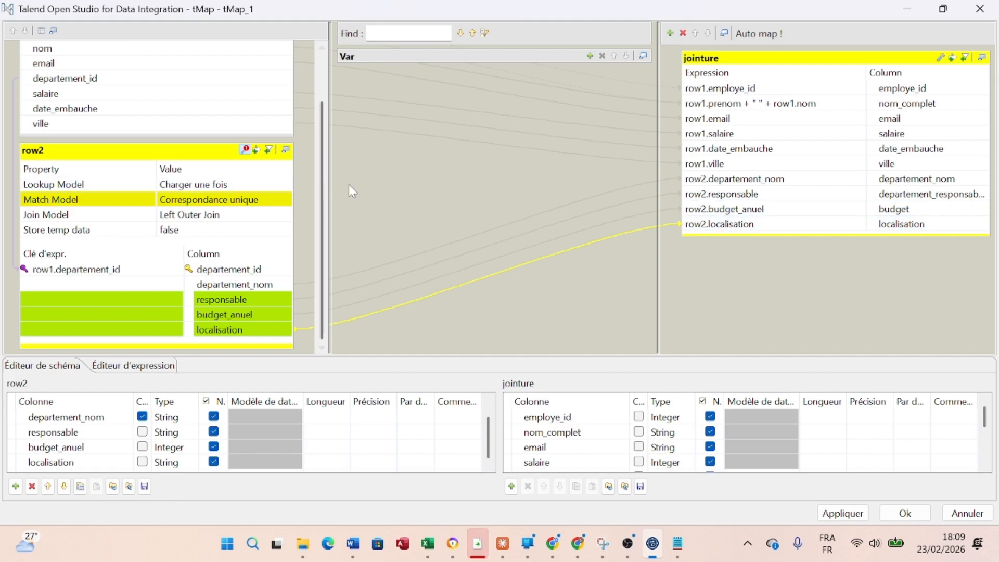
Review the row1 and row2 mappings, then apply them and close the tMap_1 editor.
scroll(284, 158, up, 2)
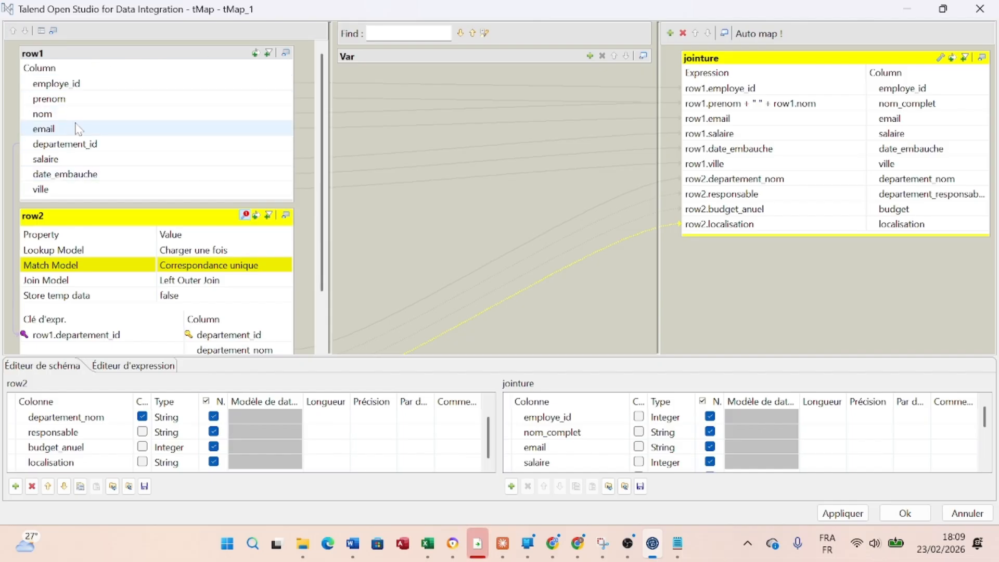
scroll(135, 296, down, 3)
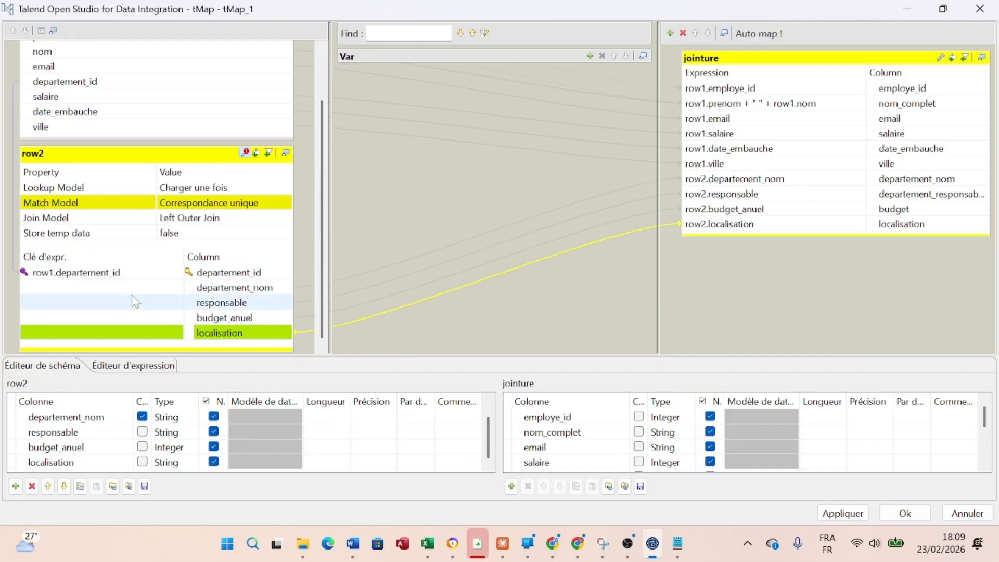
scroll(136, 302, down, 1)
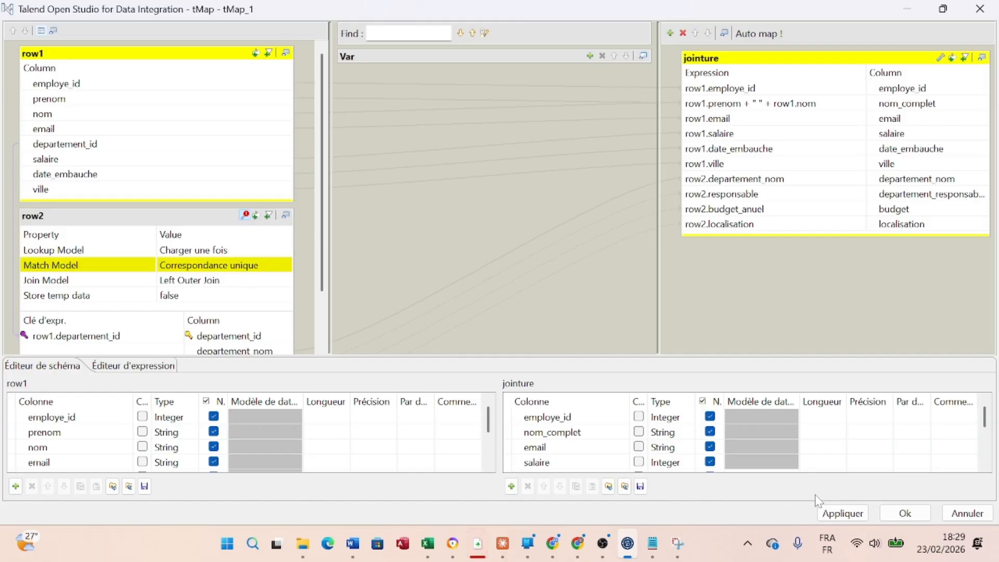
click(848, 513)
click(909, 514)
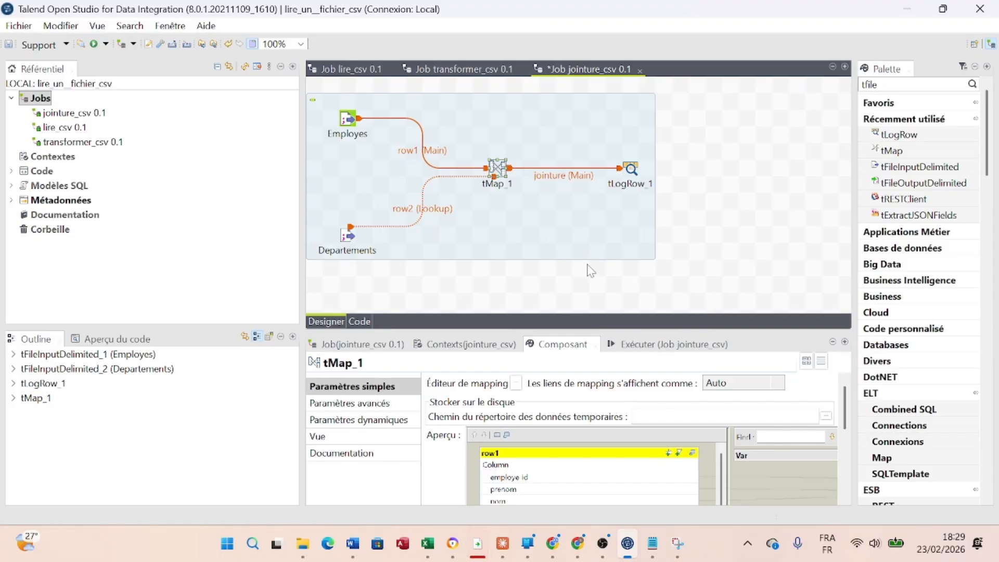
Try to run the jointure_csv job with simple execution.
click(690, 346)
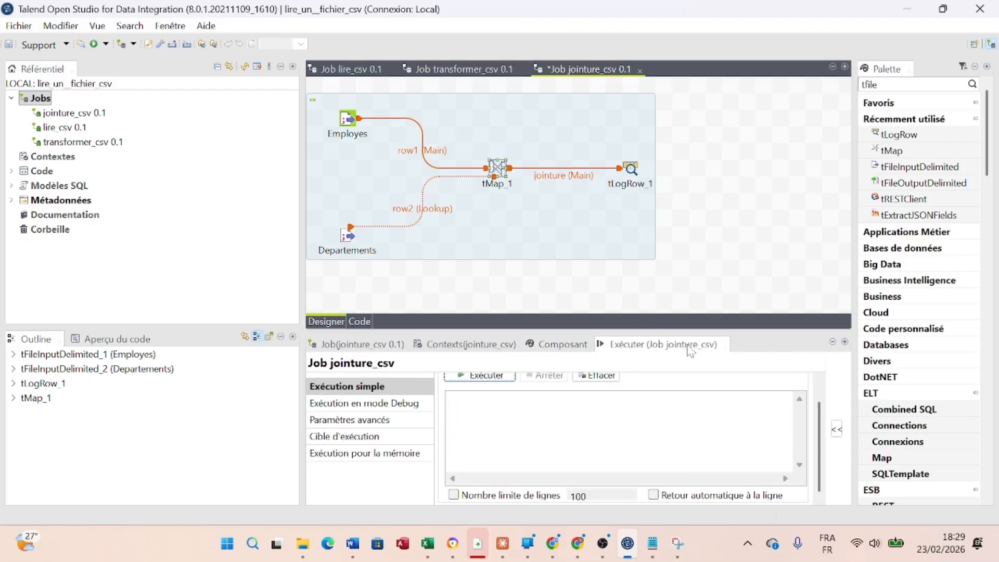
click(497, 379)
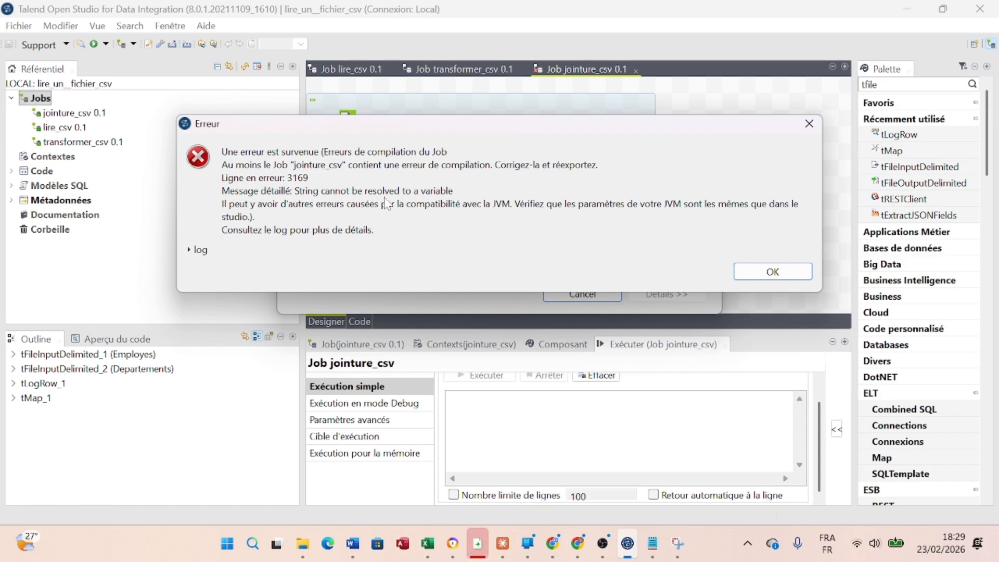
click(769, 272)
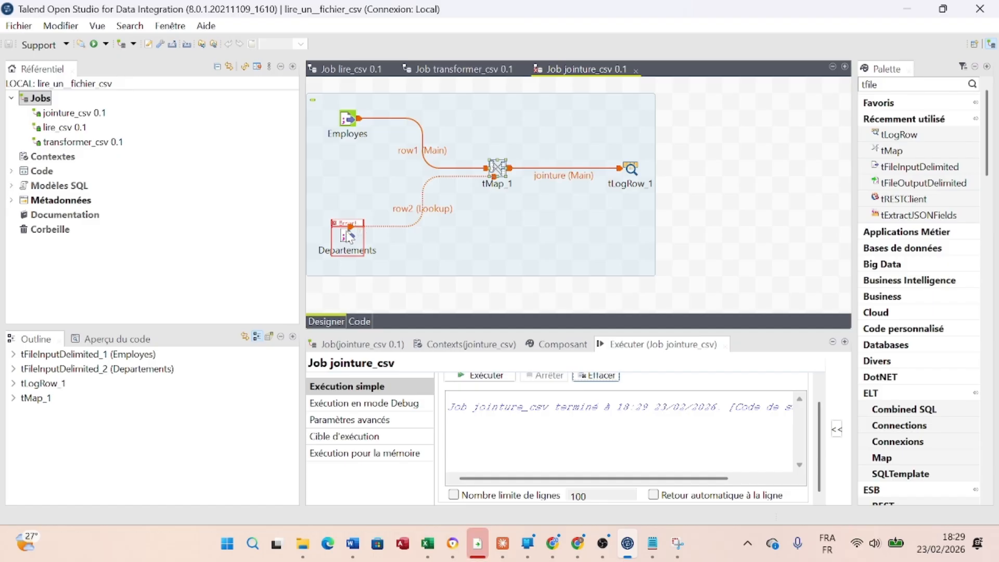
Check the schema of the Departements input and set its CSV row separator to LF("\n").
click(349, 236)
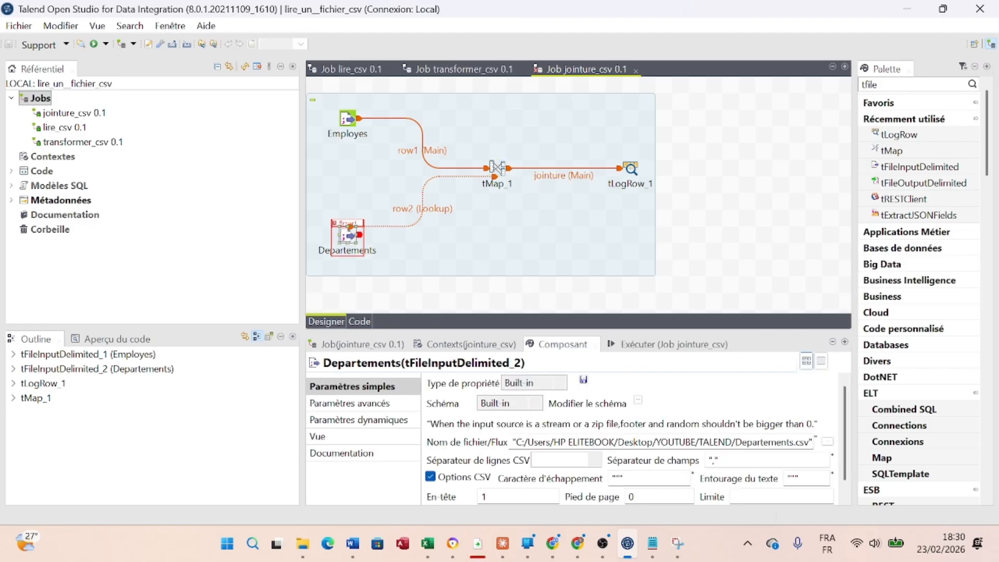
click(638, 402)
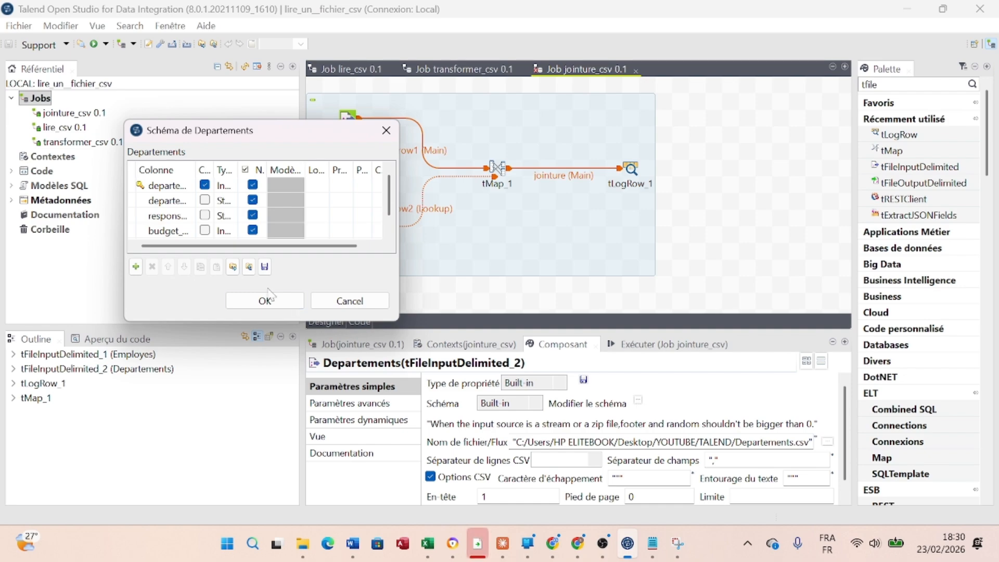
click(265, 300)
scroll(537, 415, down, 1)
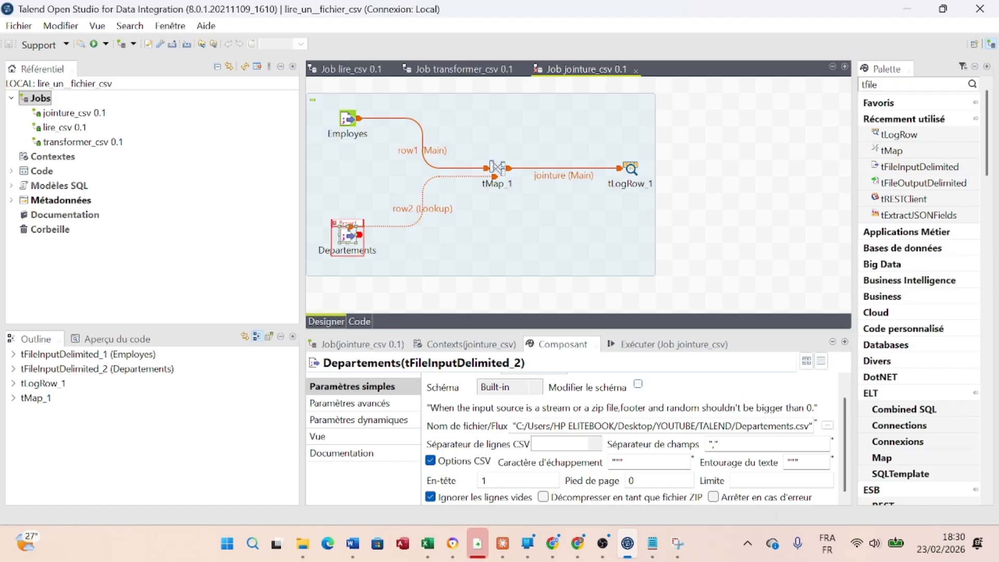
click(596, 447)
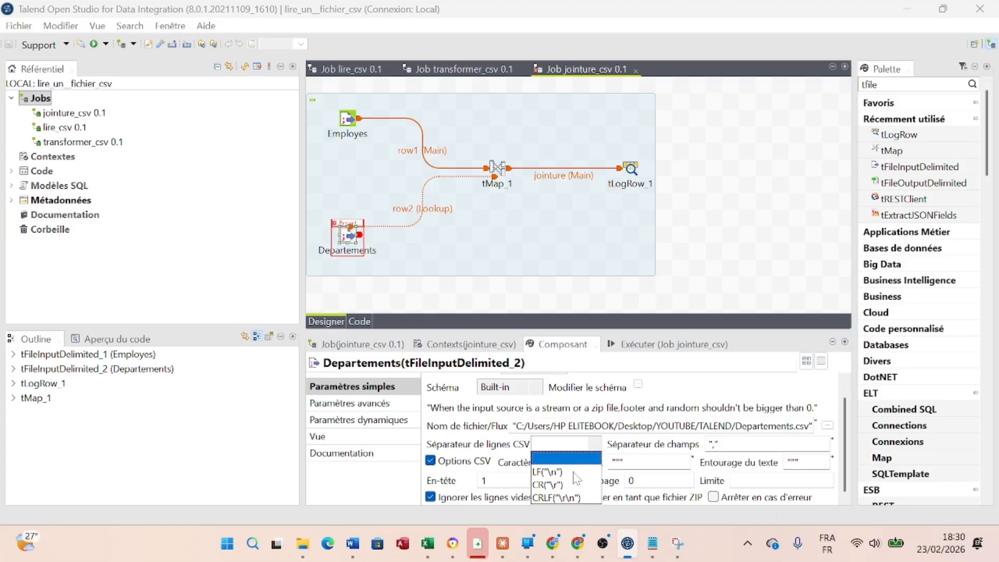
click(555, 473)
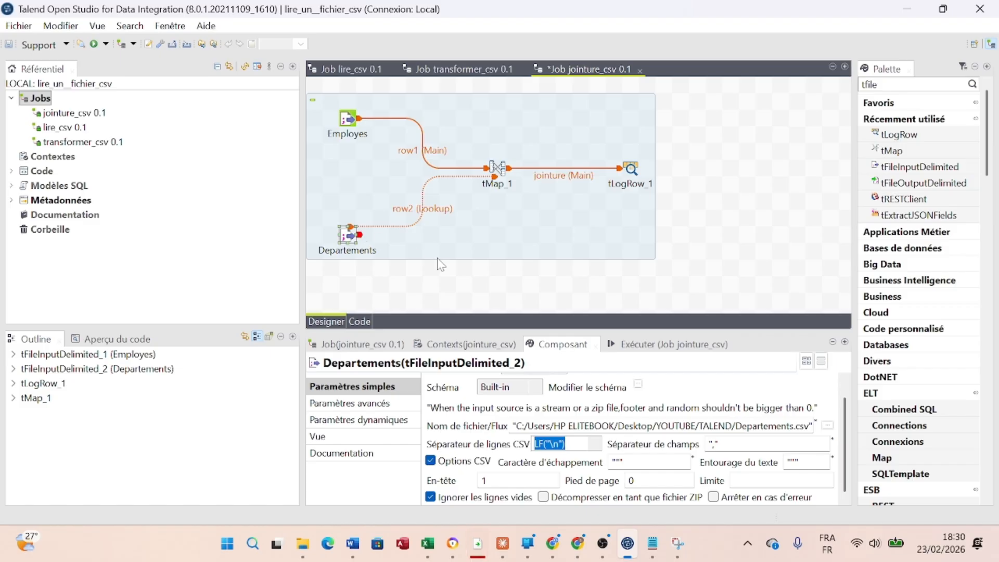
click(771, 405)
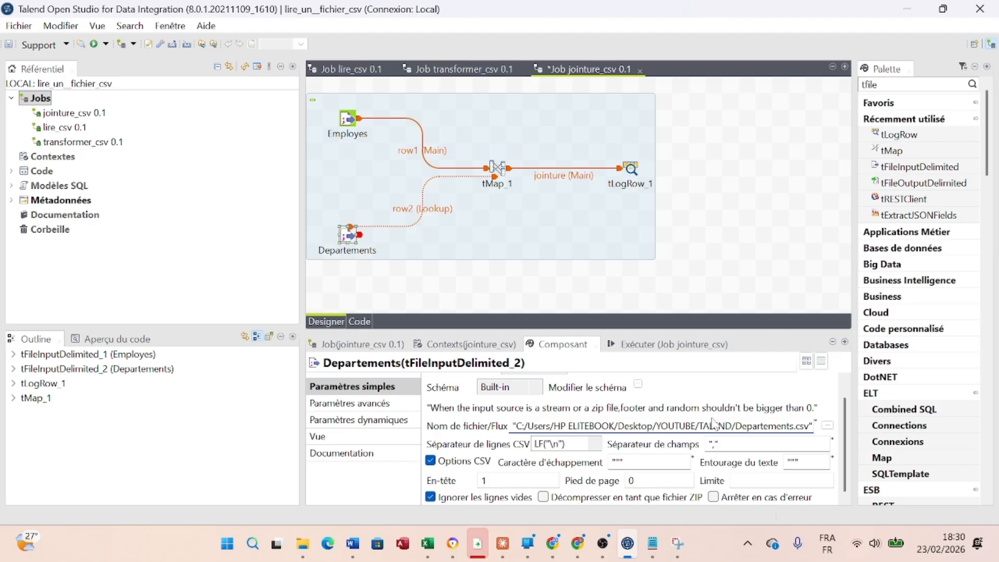
Run the jointure_csv job again and examine the joined rows in the execution console.
click(674, 346)
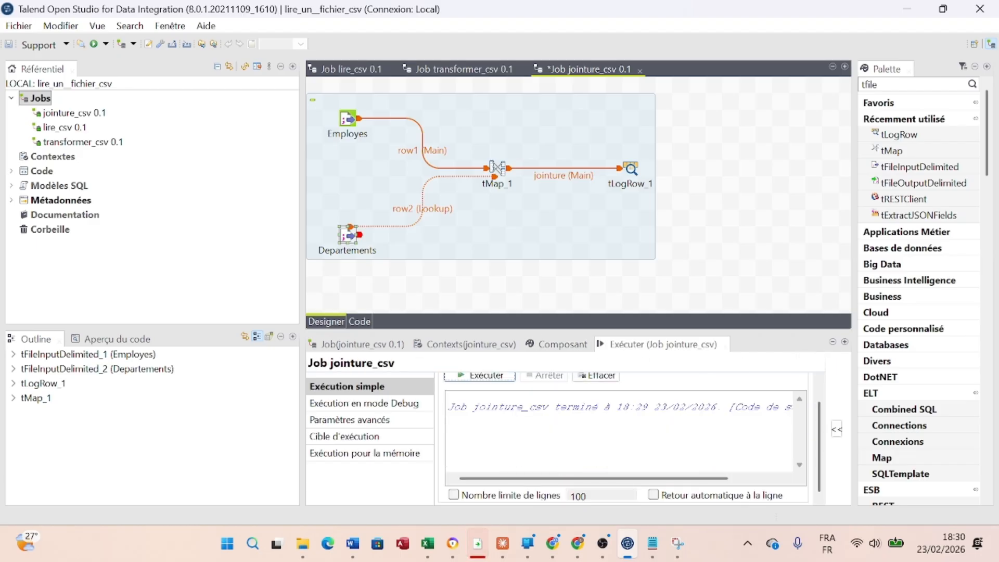
click(499, 384)
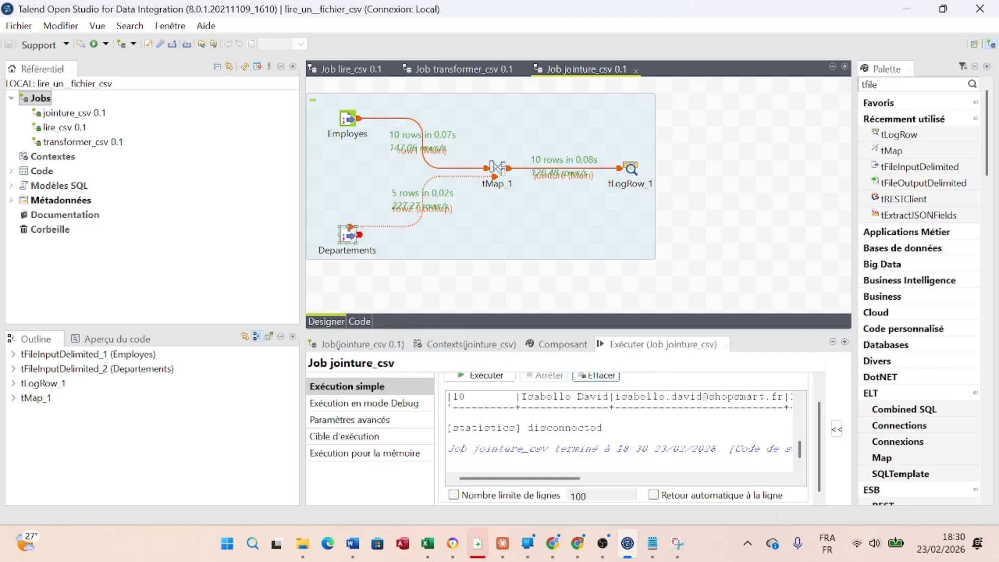
scroll(619, 432, up, 3)
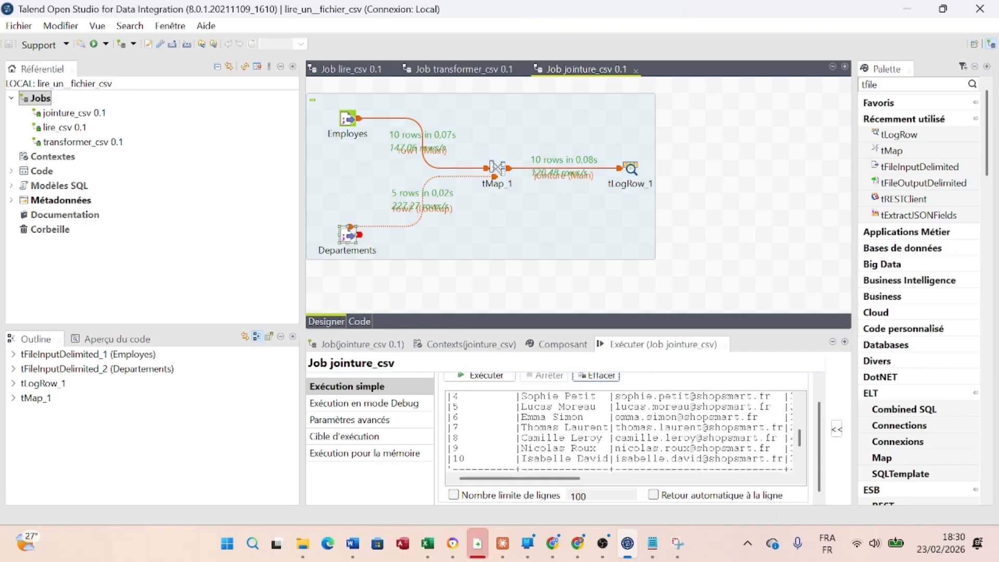
scroll(619, 432, up, 3)
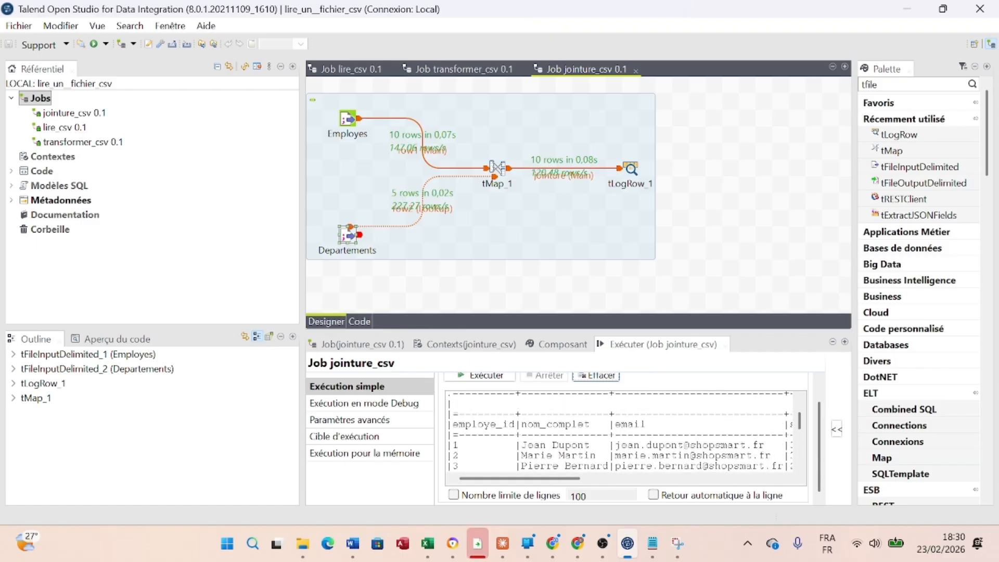
scroll(619, 431, up, 1)
scroll(619, 432, down, 2)
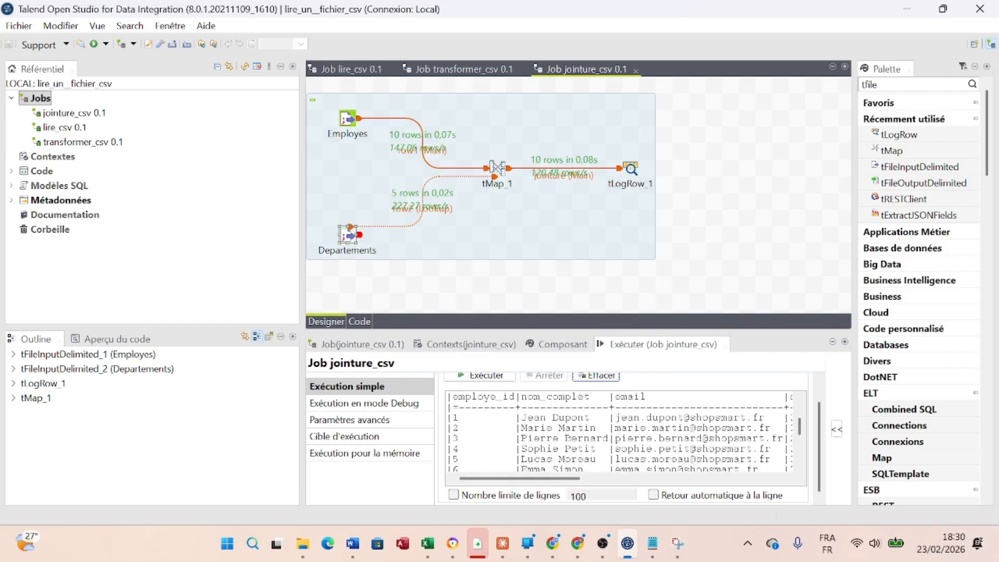
scroll(619, 432, right, 3)
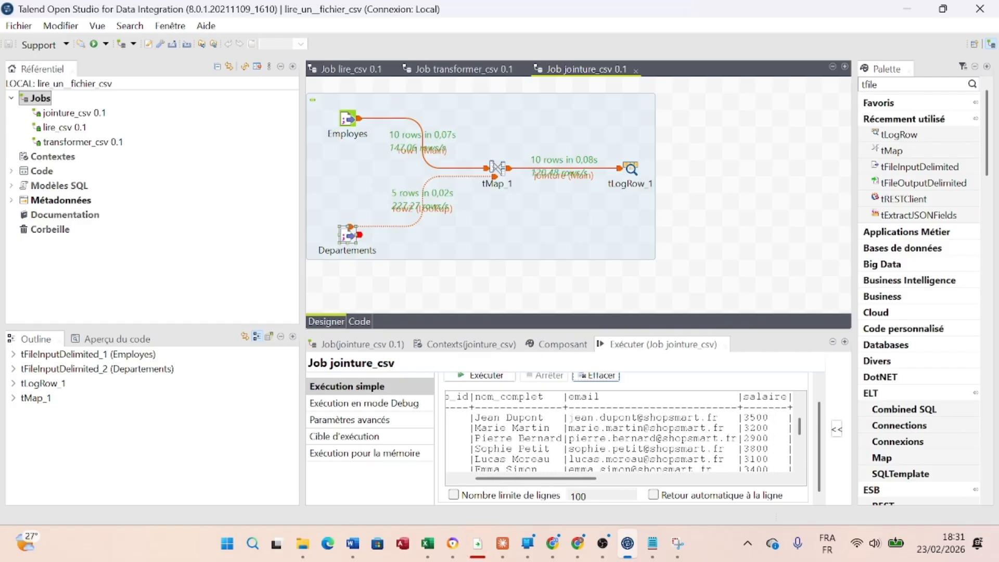
Examine all columns of the joined rows in the execution console, from employee details to department name, manager, budget and location.
scroll(619, 432, right, 10)
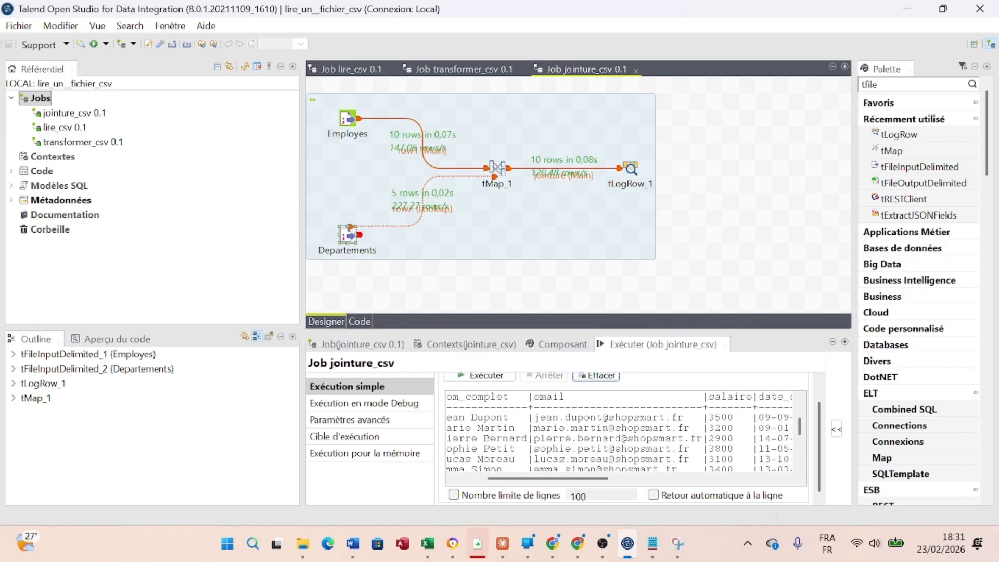
scroll(619, 432, right, 7)
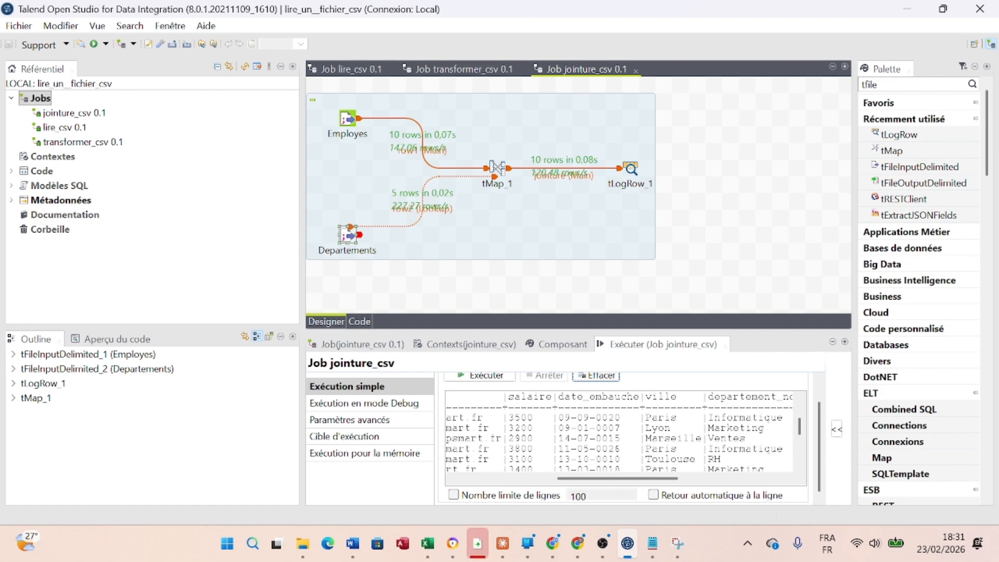
scroll(620, 432, right, 3)
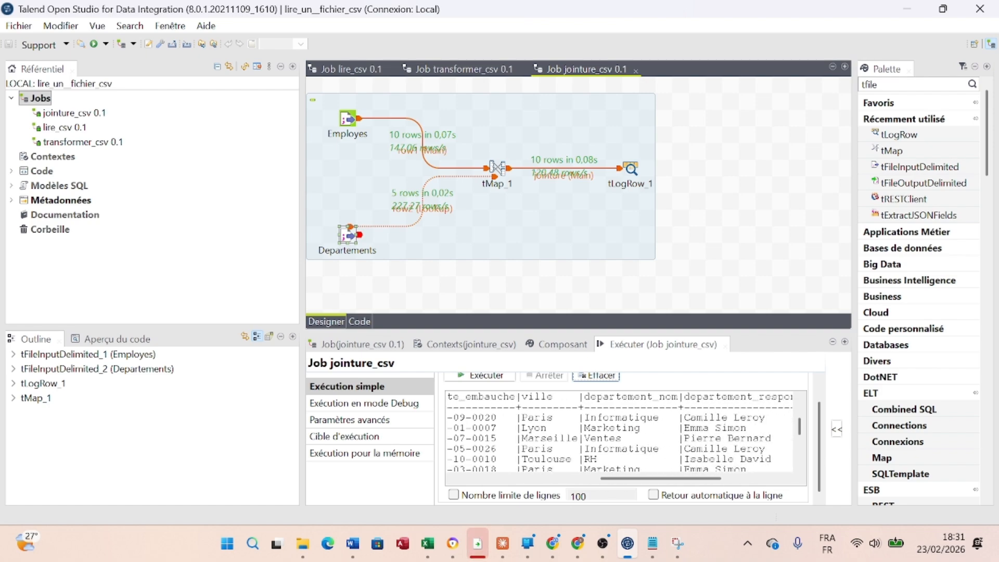
scroll(619, 432, right, 6)
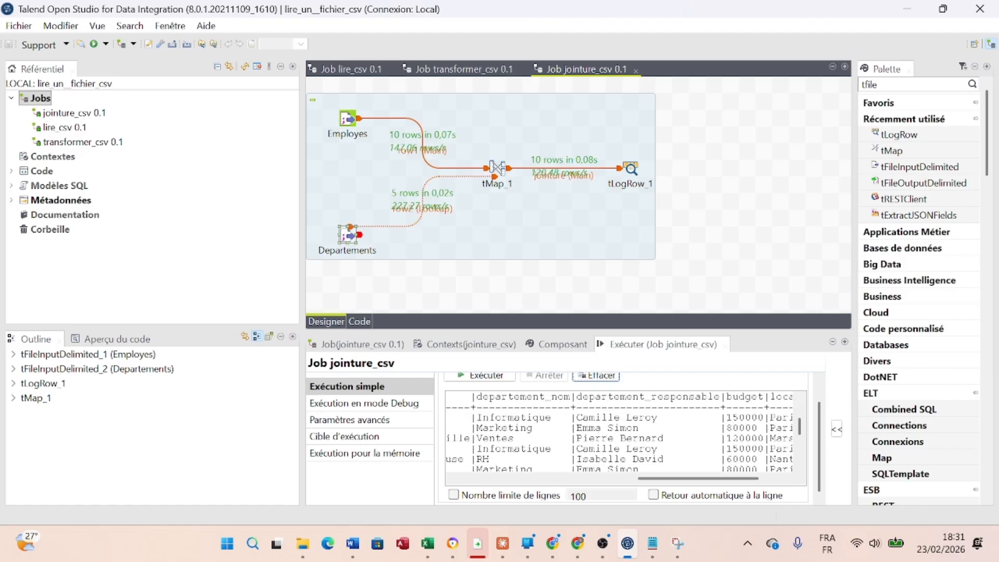
scroll(619, 432, right, 3)
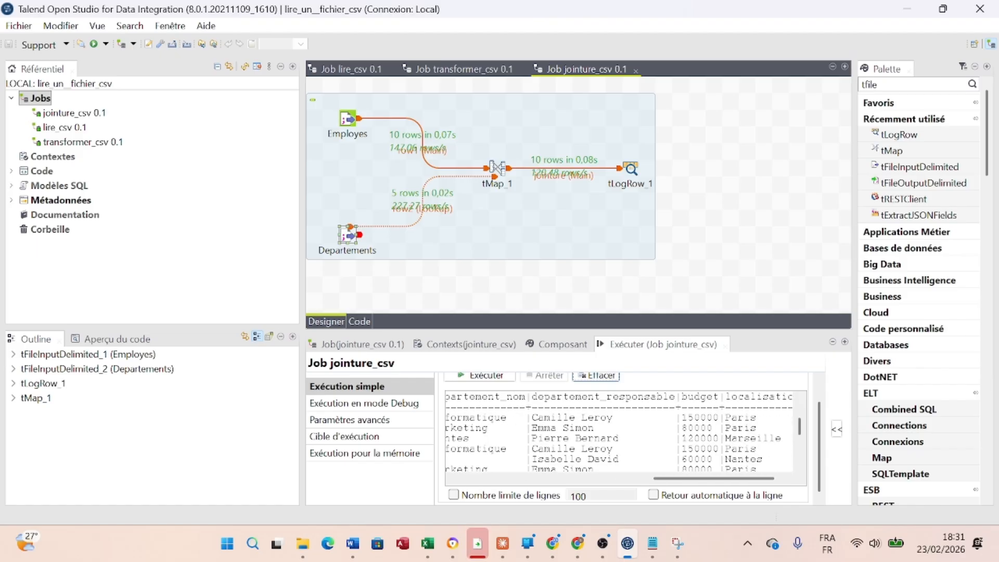
scroll(619, 432, right, 1)
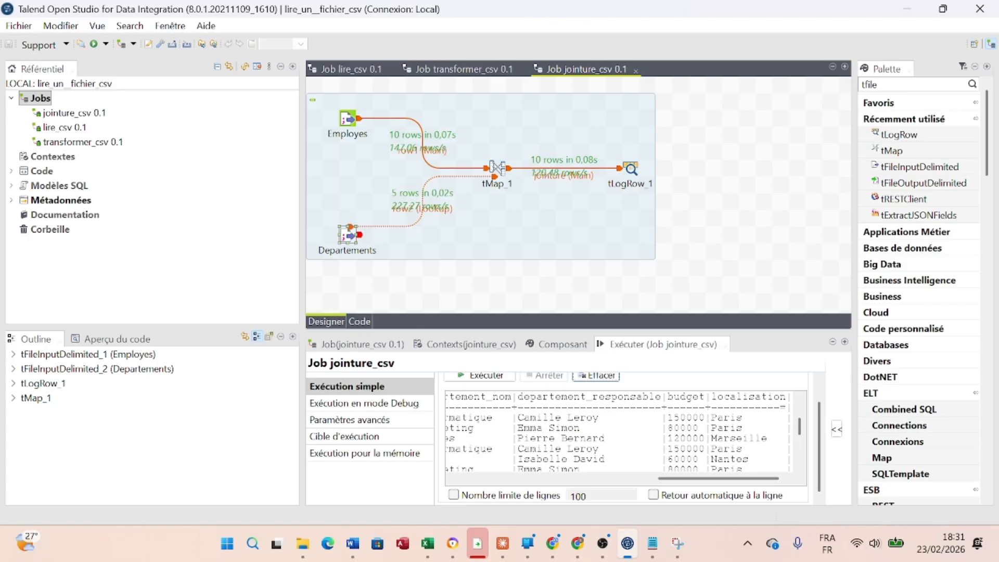
scroll(619, 432, left, 3)
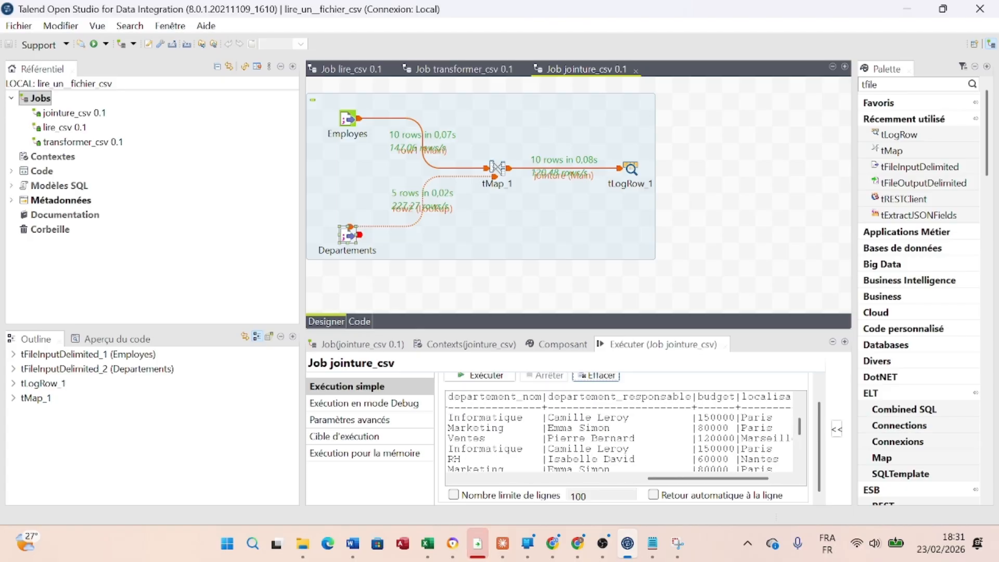
scroll(619, 432, down, 3)
scroll(620, 432, up, 5)
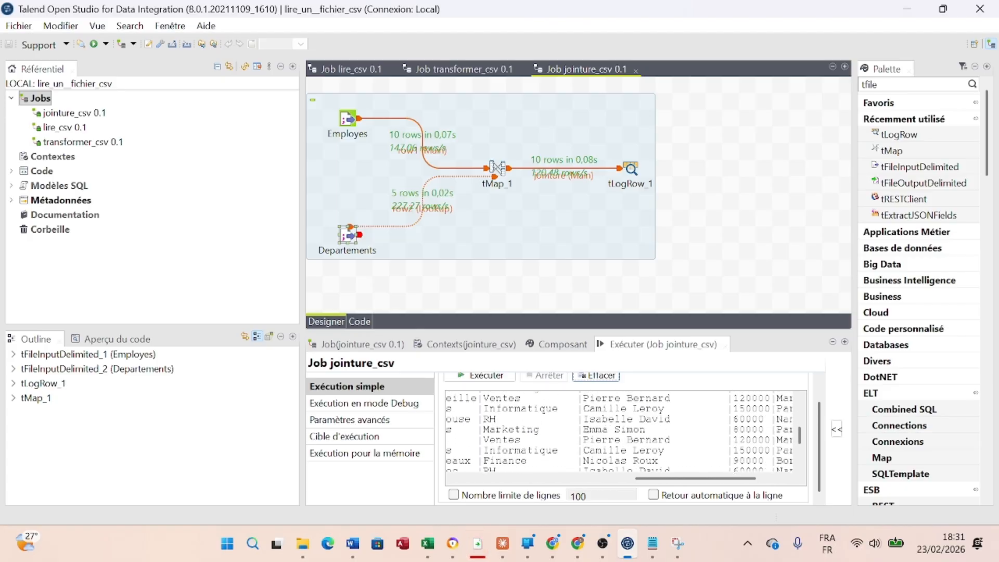
scroll(619, 432, left, 10)
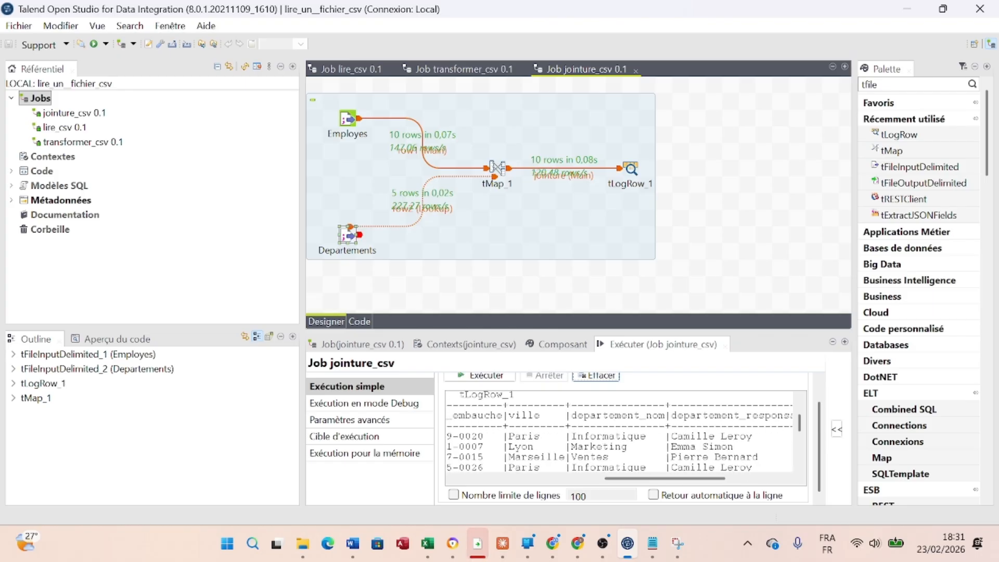
scroll(619, 432, up, 1)
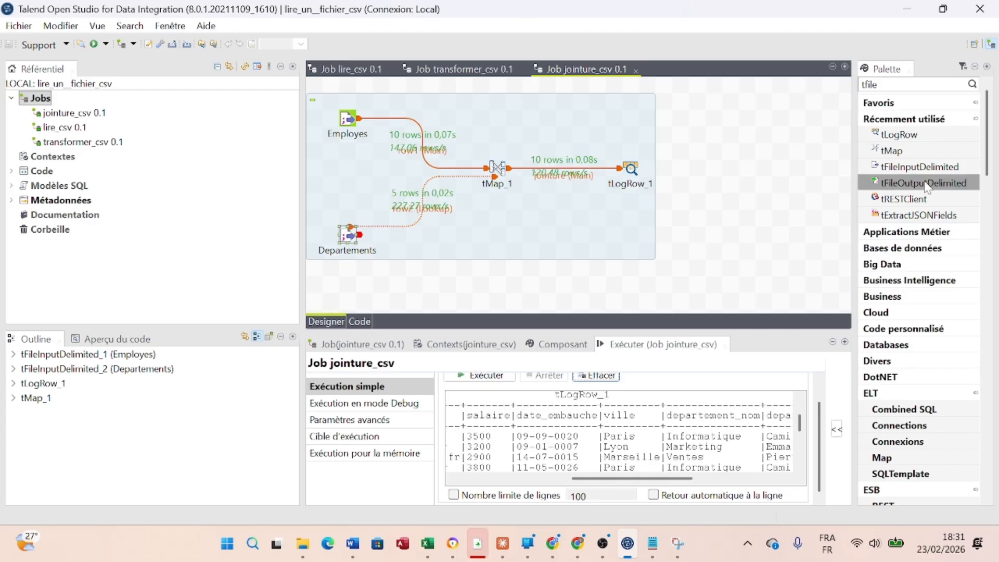
Add a tFileOutputDelimited component after tLogRow_1 and connect tLogRow_1 to it with a main row.
drag(930, 187, 735, 179)
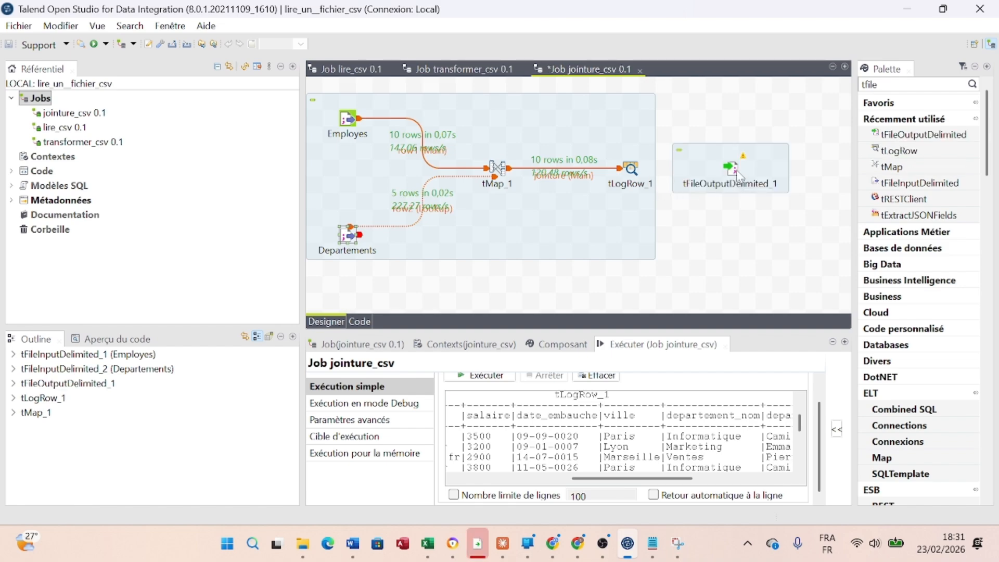
drag(736, 173, 751, 174)
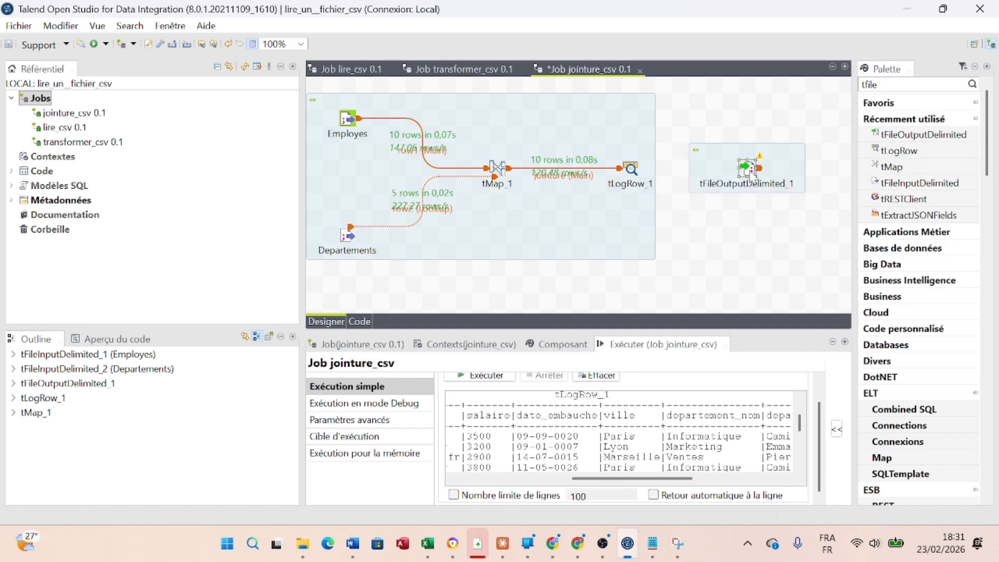
double_click(750, 173)
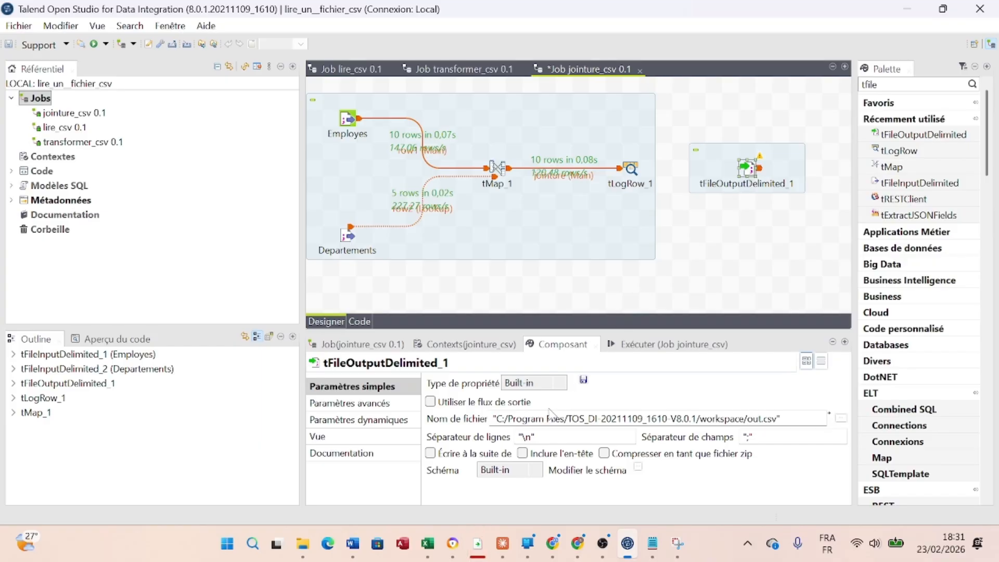
click(631, 170)
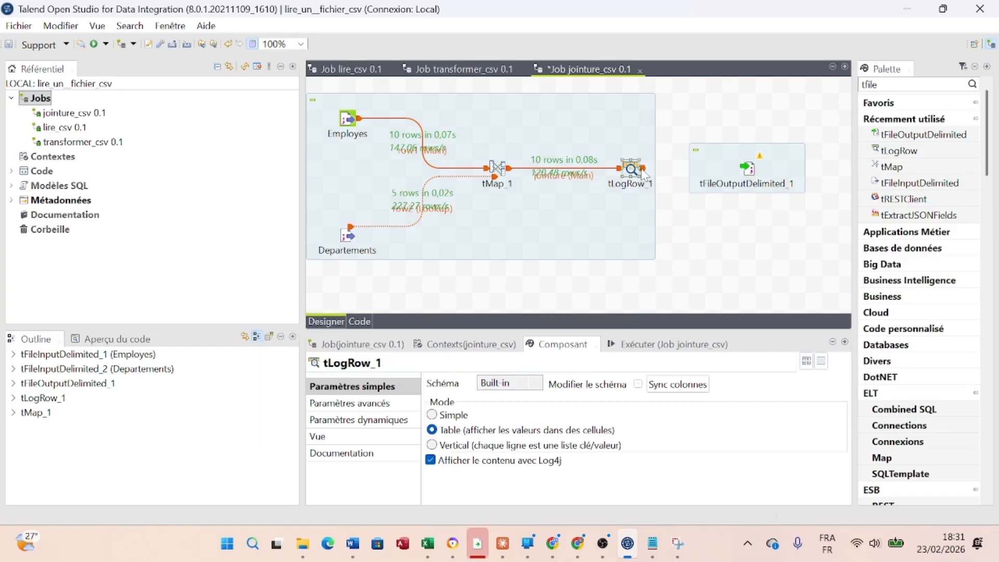
drag(645, 174, 753, 173)
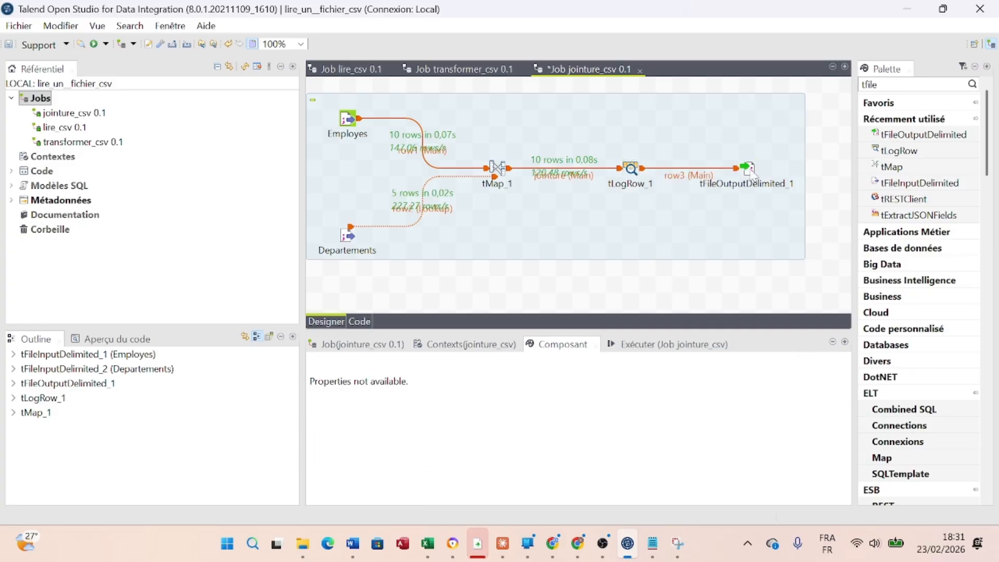
Change the tFileOutputDelimited_1 output file name to sortie_jointure.csv, keeping the workspace folder path.
click(752, 173)
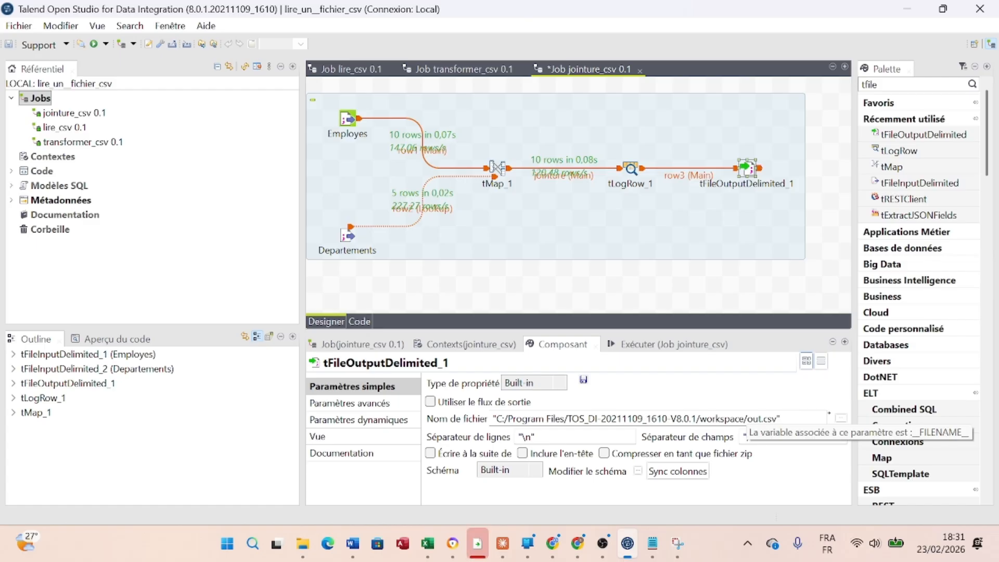
click(748, 418)
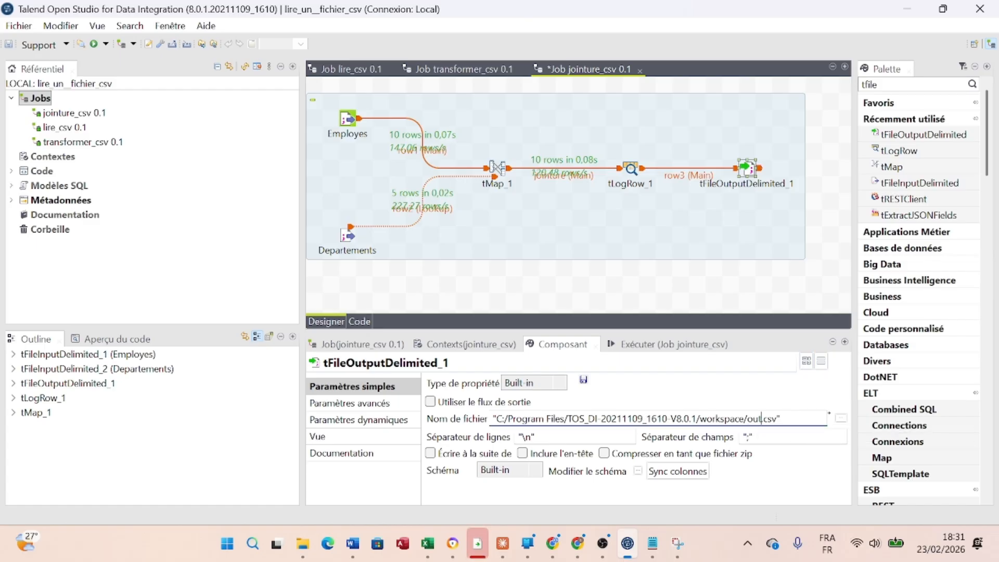
key(Delete)
key(Delete)
key(Delete)
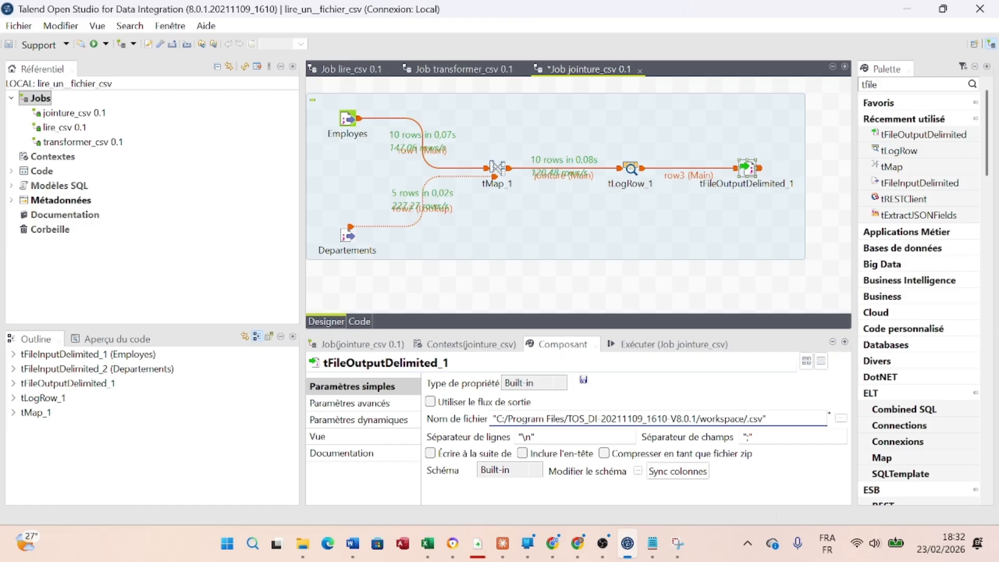
text(s)
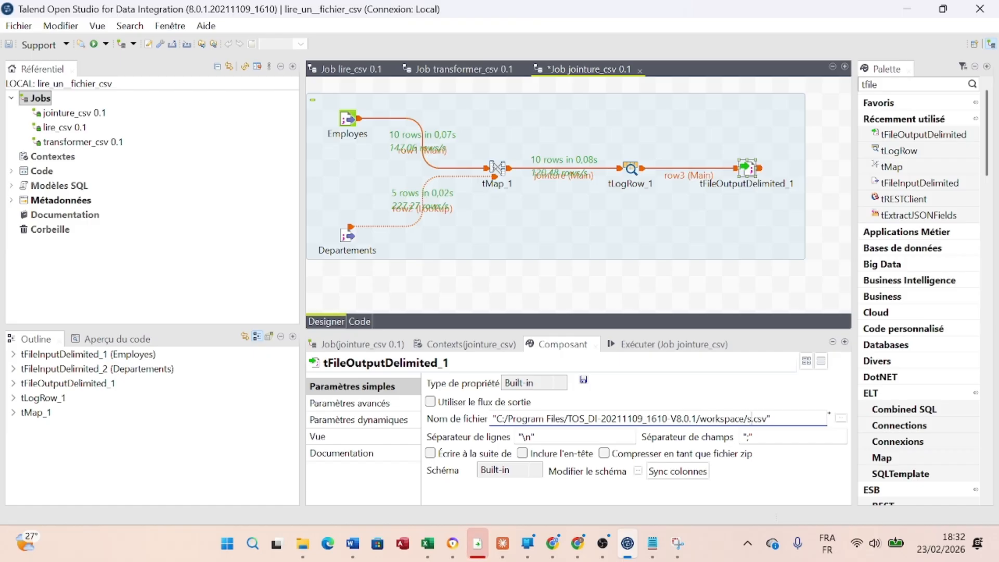
text(orti)
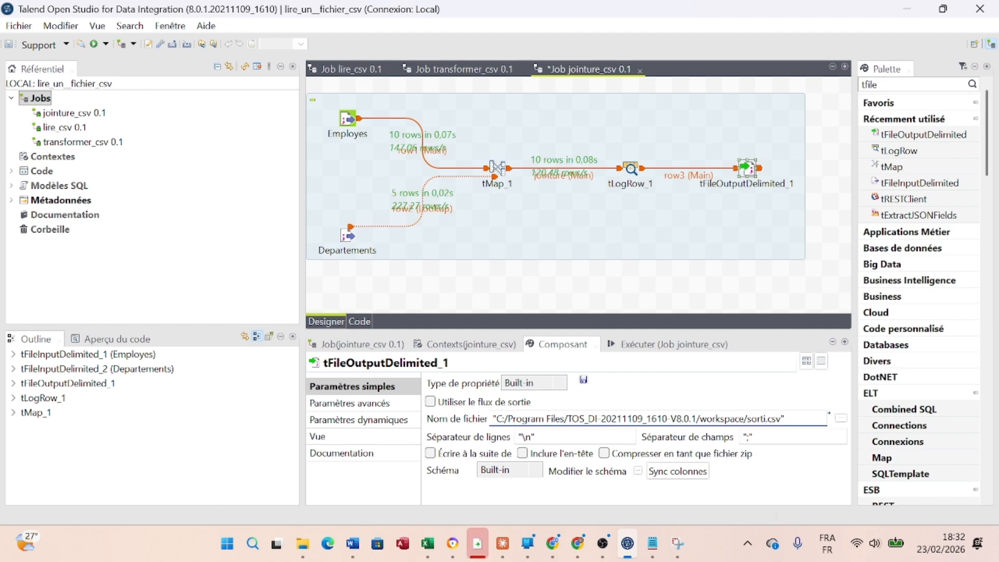
text(e_jointure)
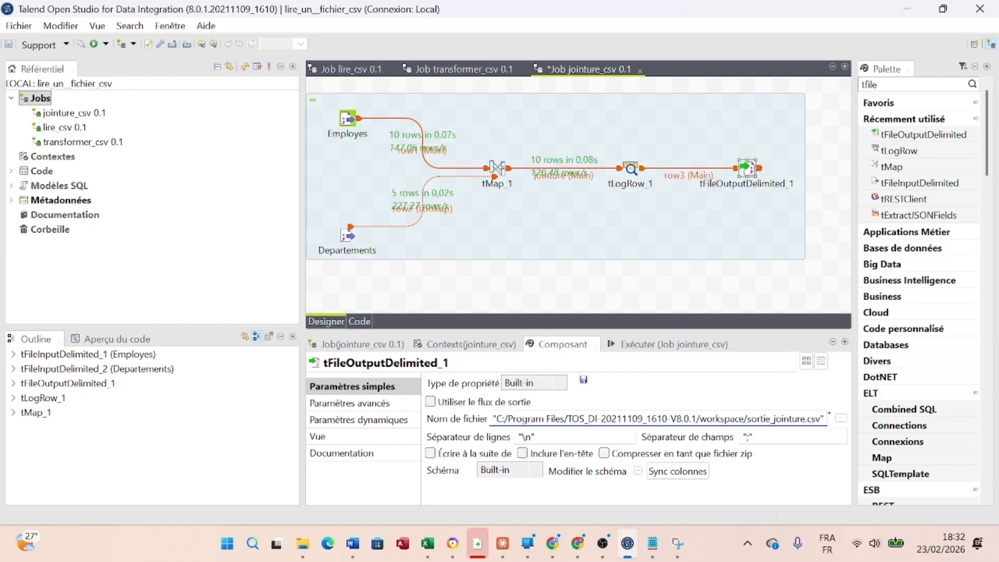
Set the output file's field separator to ",", then synchronize its columns with tLogRow_1 and accept the schema.
click(748, 437)
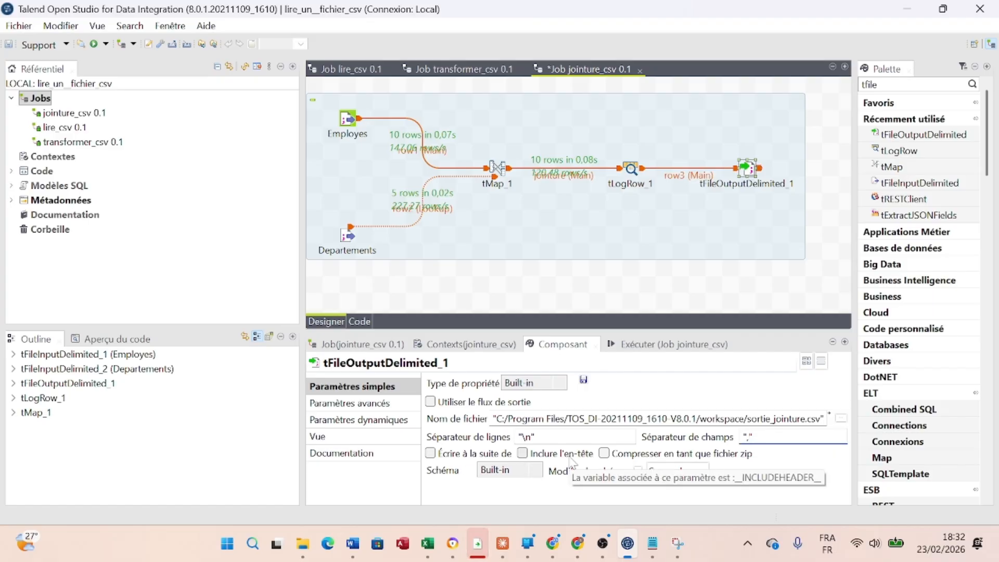
click(665, 476)
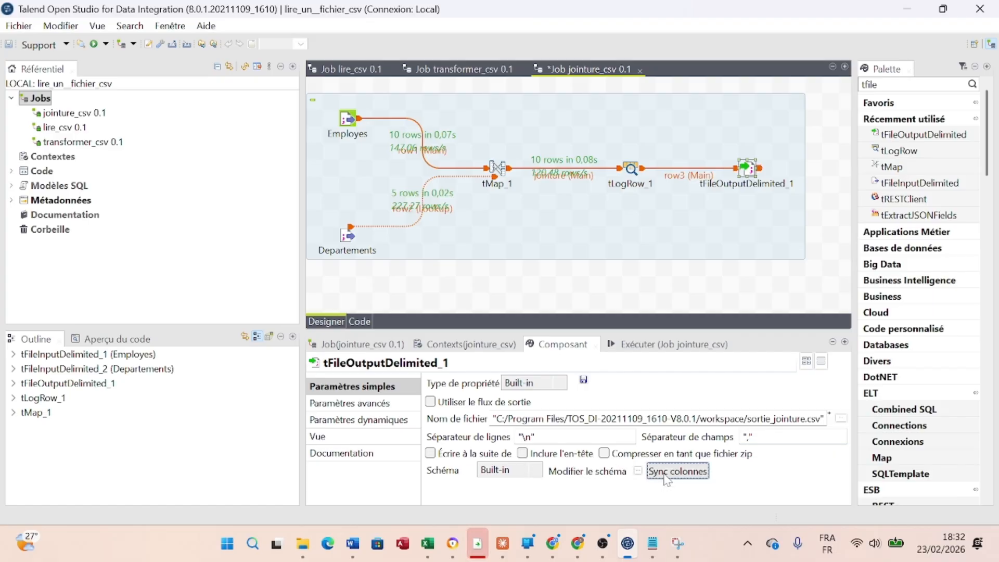
click(638, 471)
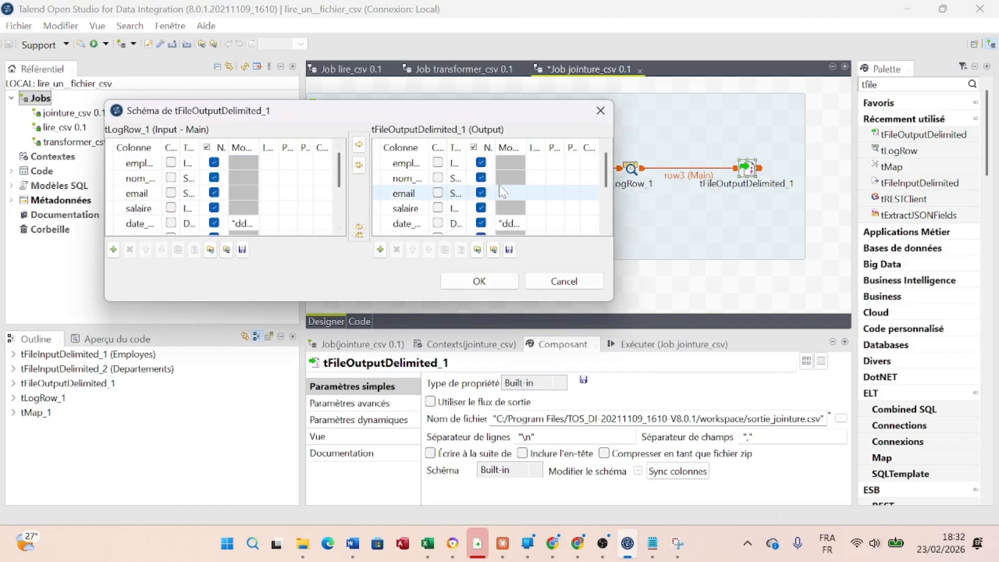
click(509, 284)
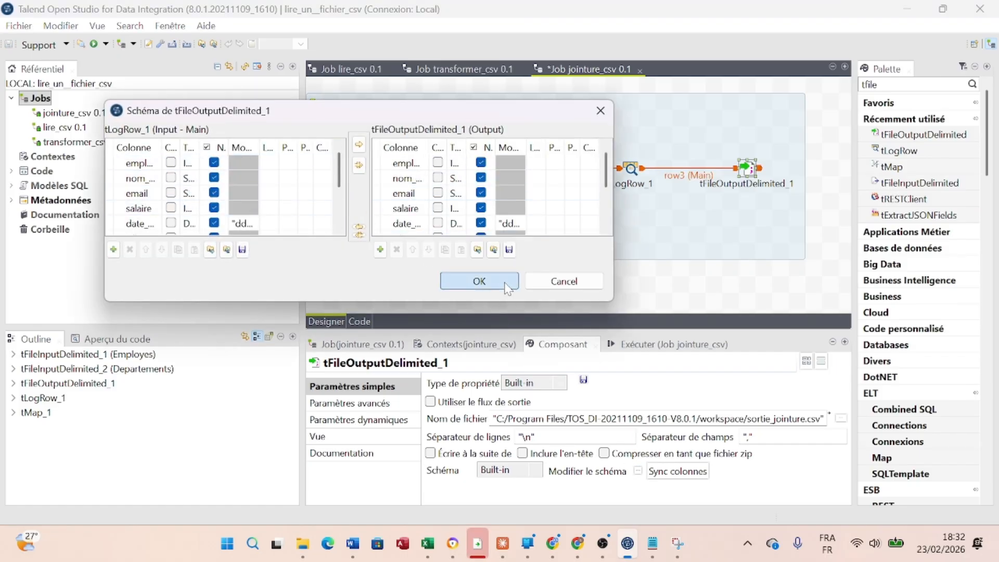
Enable the CSV options and header inclusion for tFileOutputDelimited_1, and synchronize its columns again.
click(367, 403)
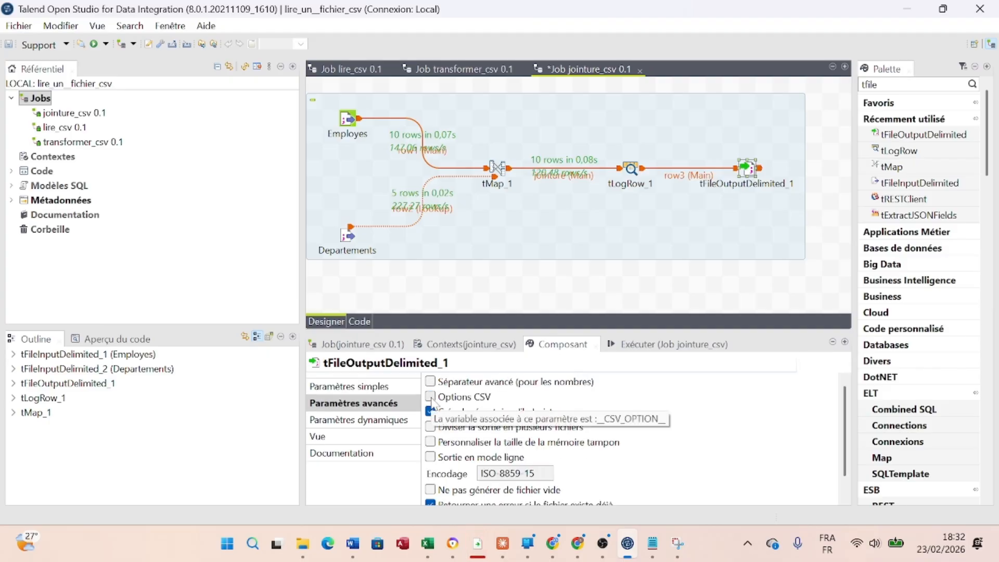
click(431, 397)
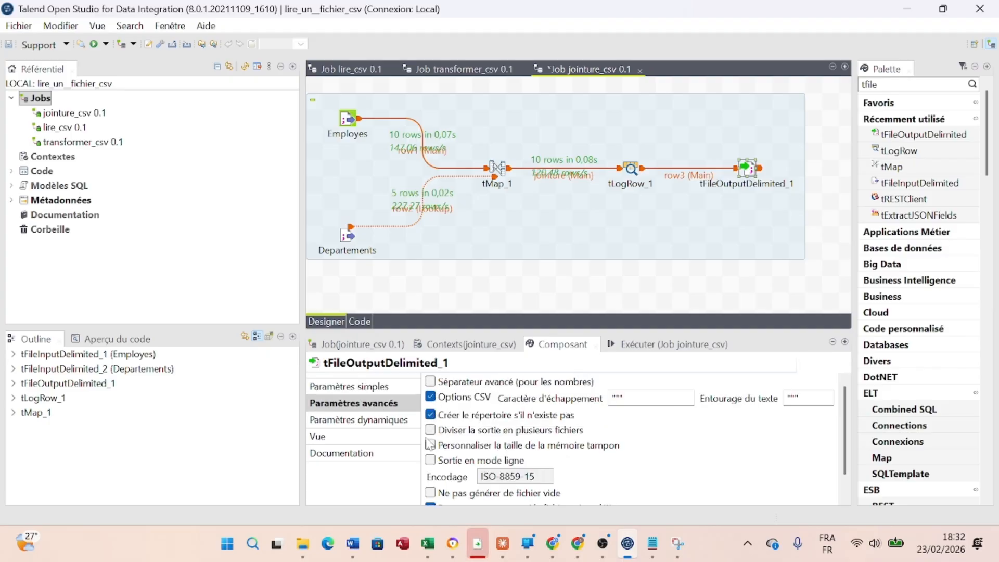
scroll(433, 464, down, 1)
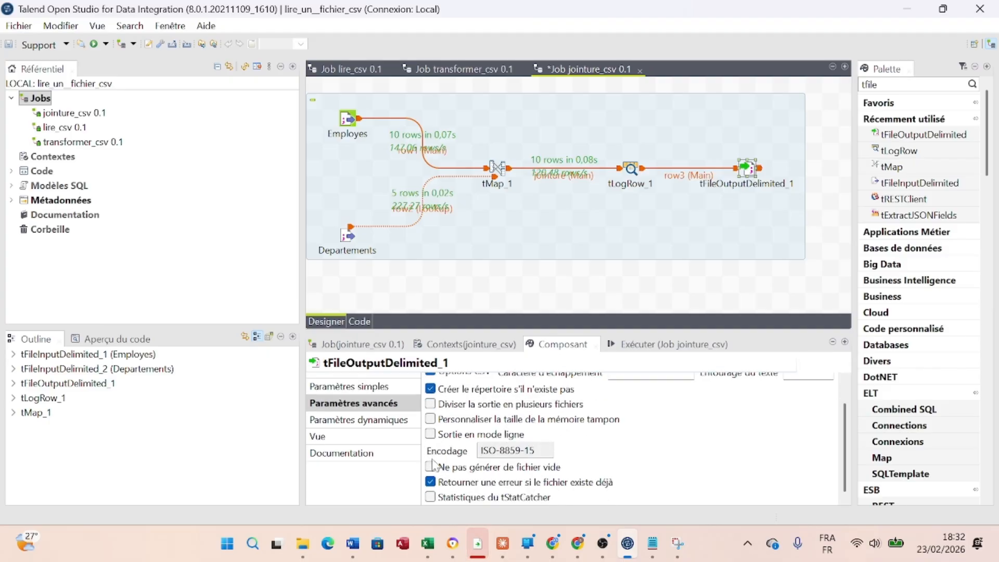
click(373, 388)
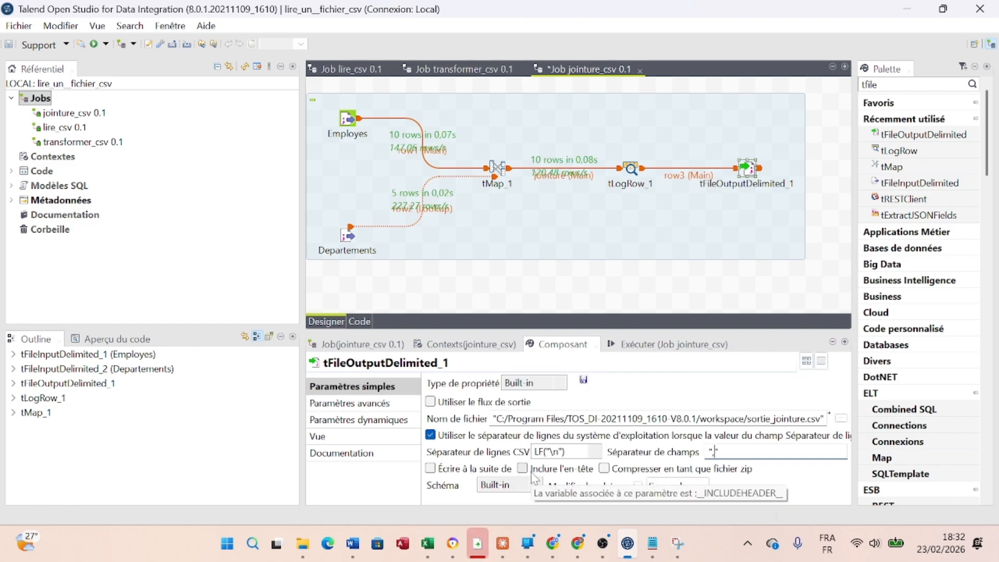
click(523, 470)
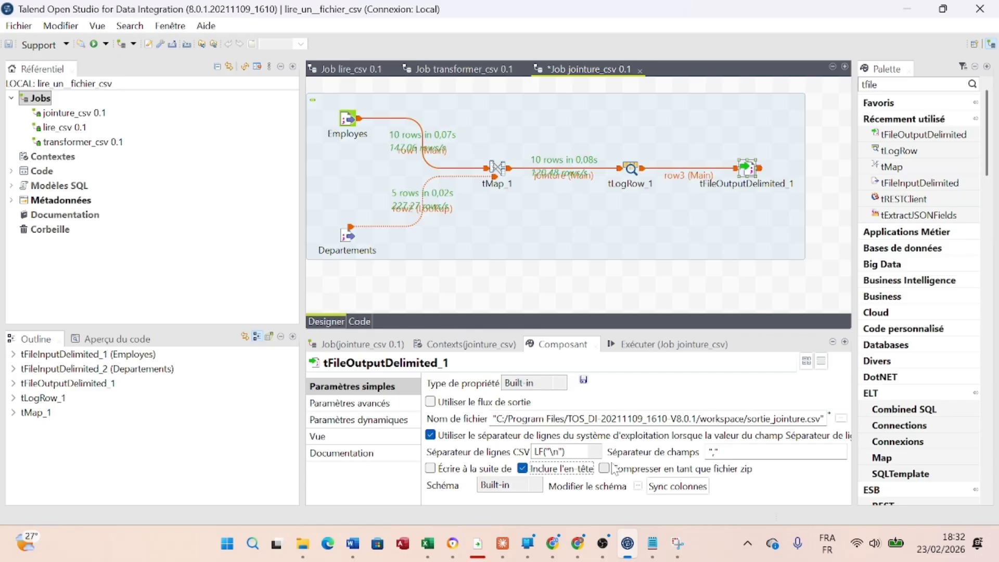
click(698, 489)
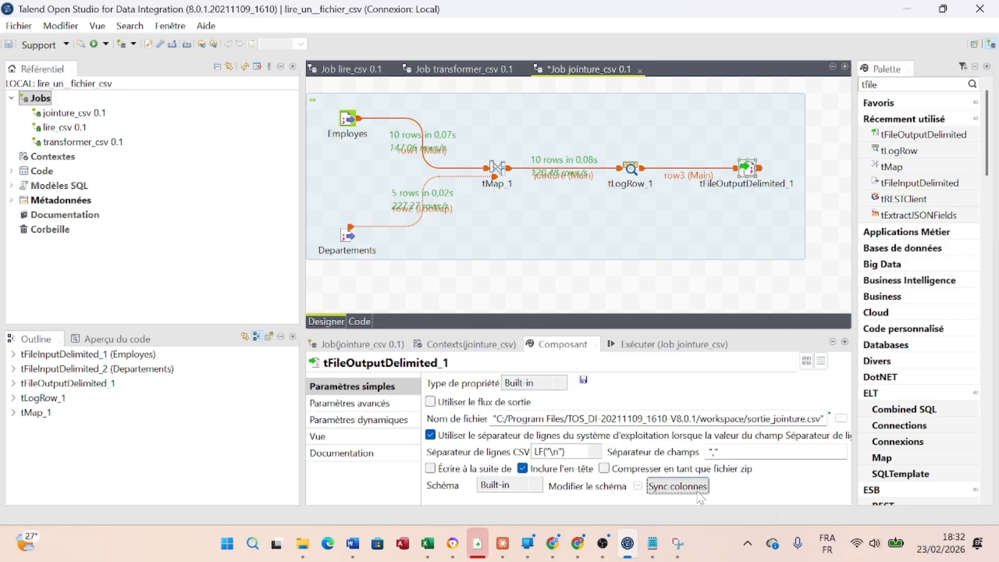
Clear the execution console and run the jointure_csv job with the new file output.
click(676, 249)
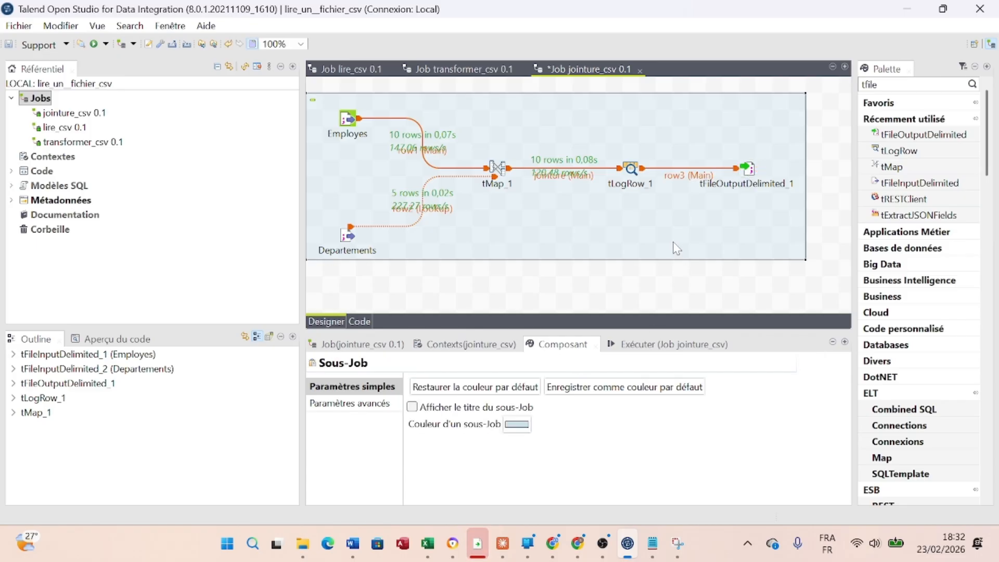
click(661, 346)
click(589, 377)
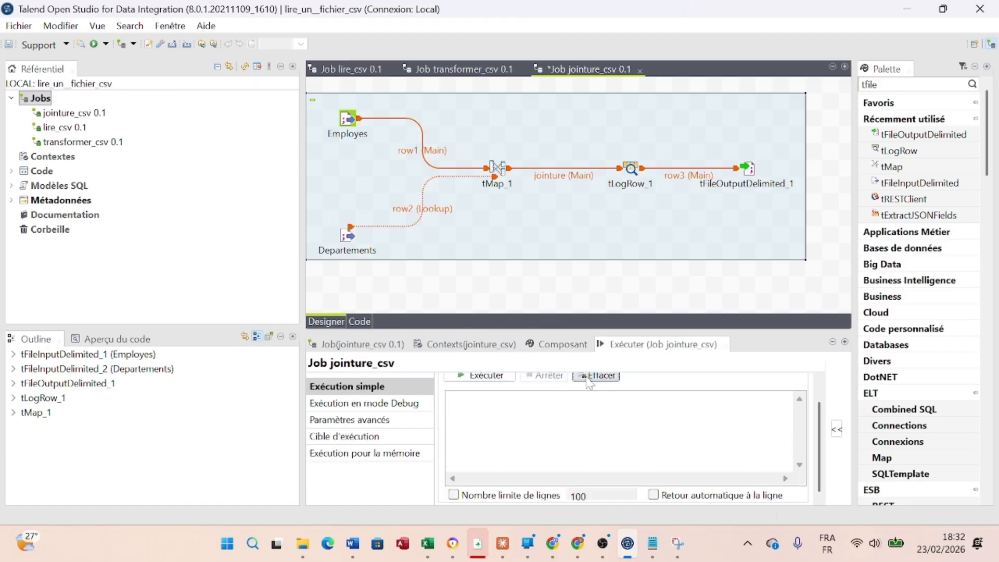
click(481, 376)
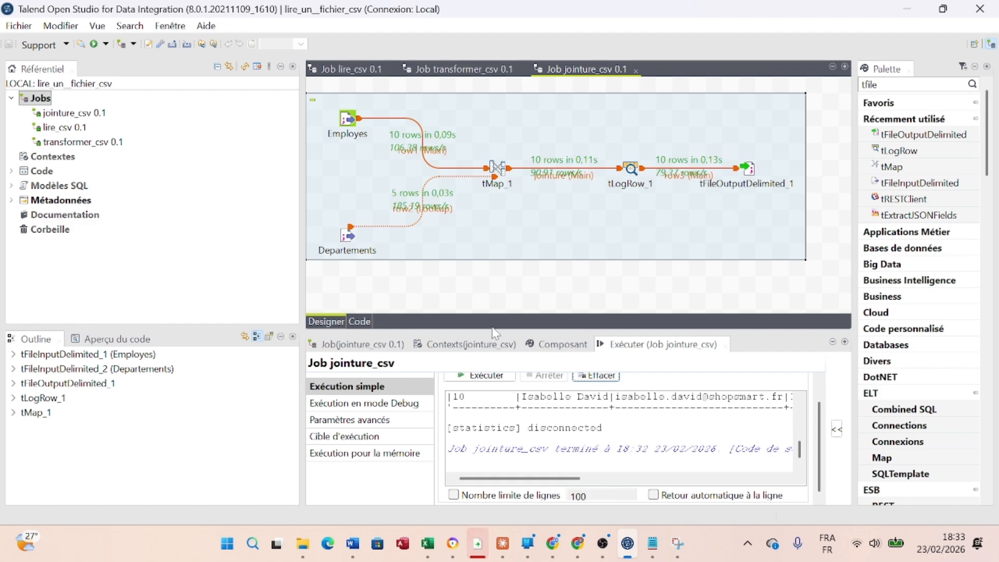
Switch to File Explorer and open sortie_jointure.csv from the workspace folder in Excel.
click(304, 547)
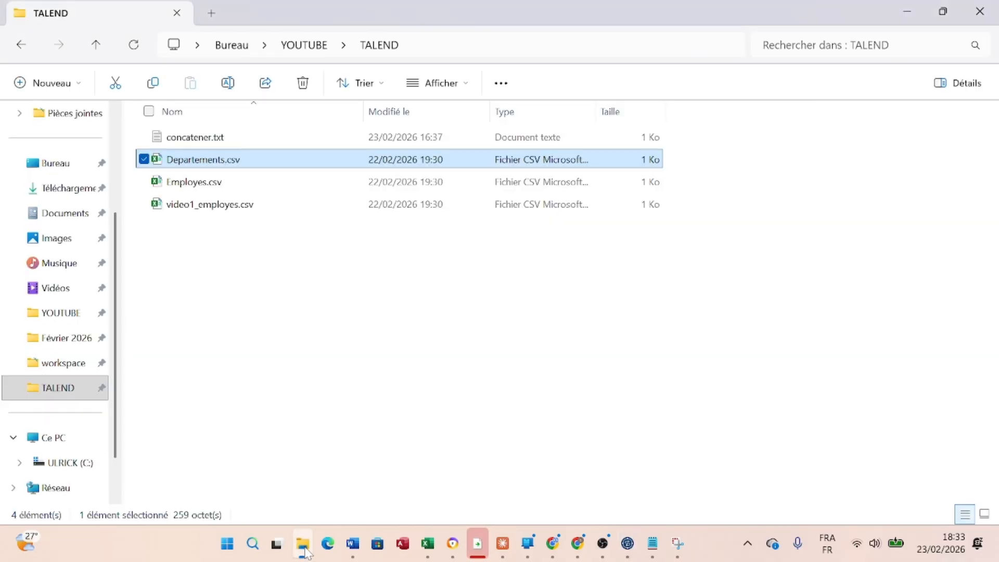
click(55, 363)
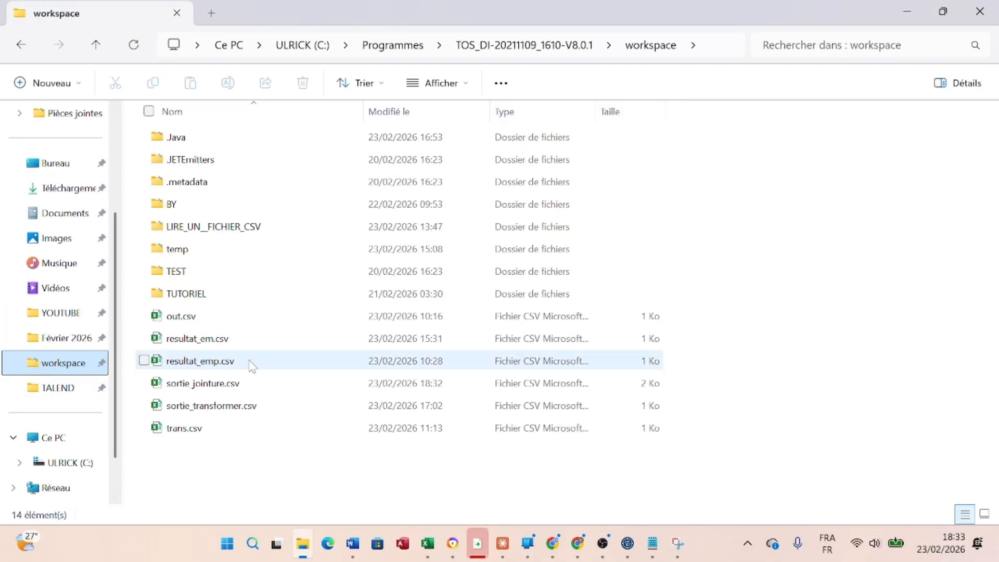
double_click(207, 385)
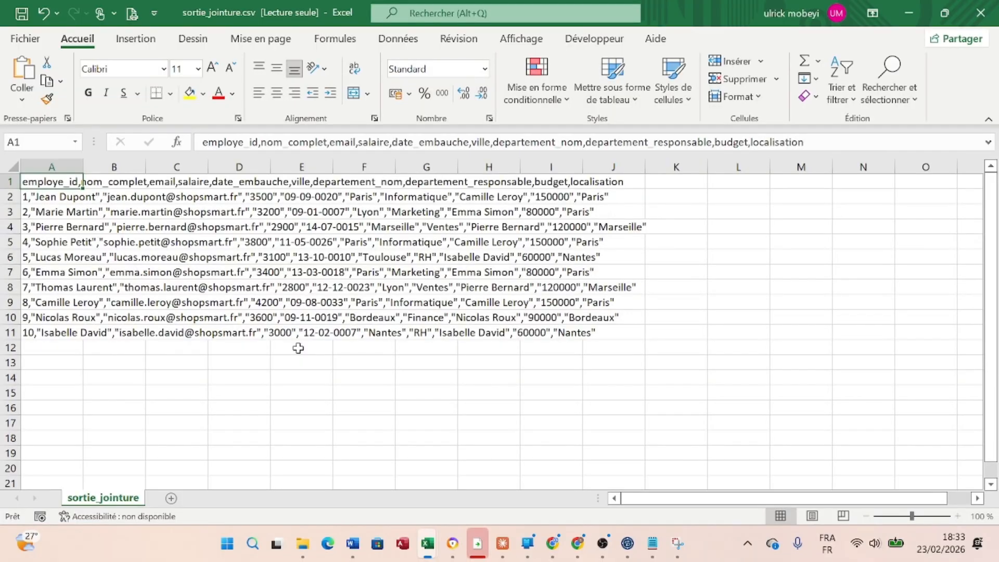
Split the text in column A into separate columns as delimited data, with tab and comma as separators.
click(72, 167)
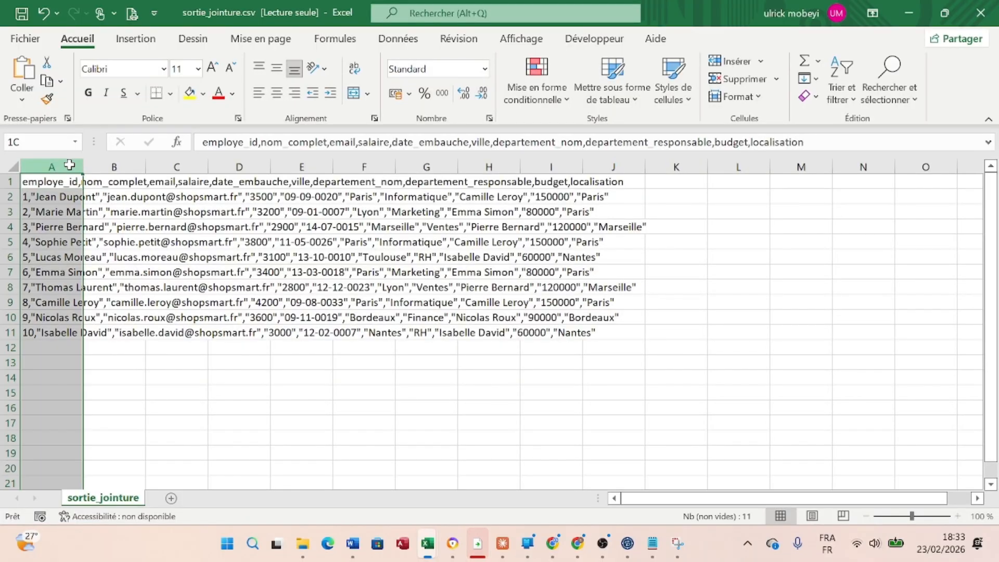
click(394, 40)
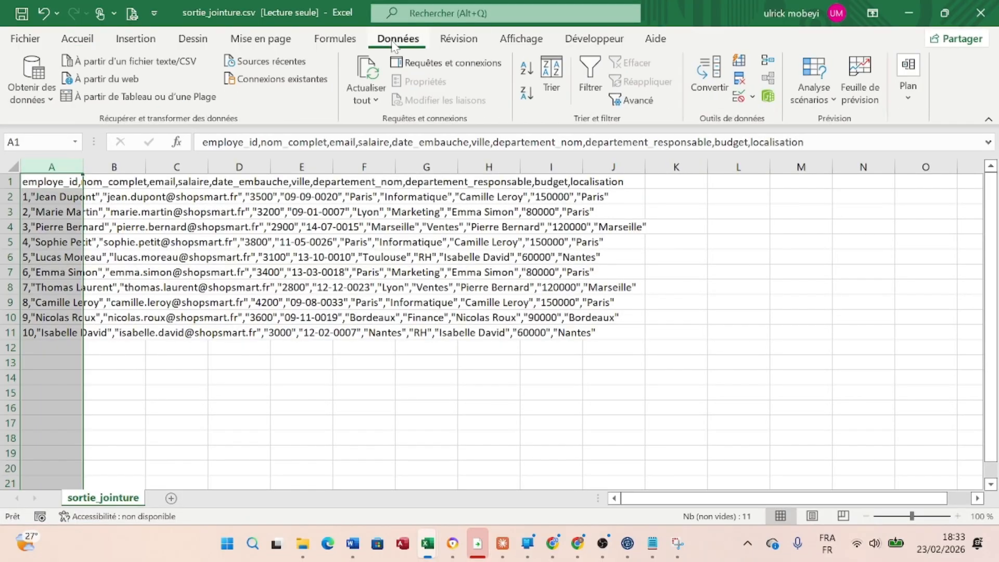
click(706, 77)
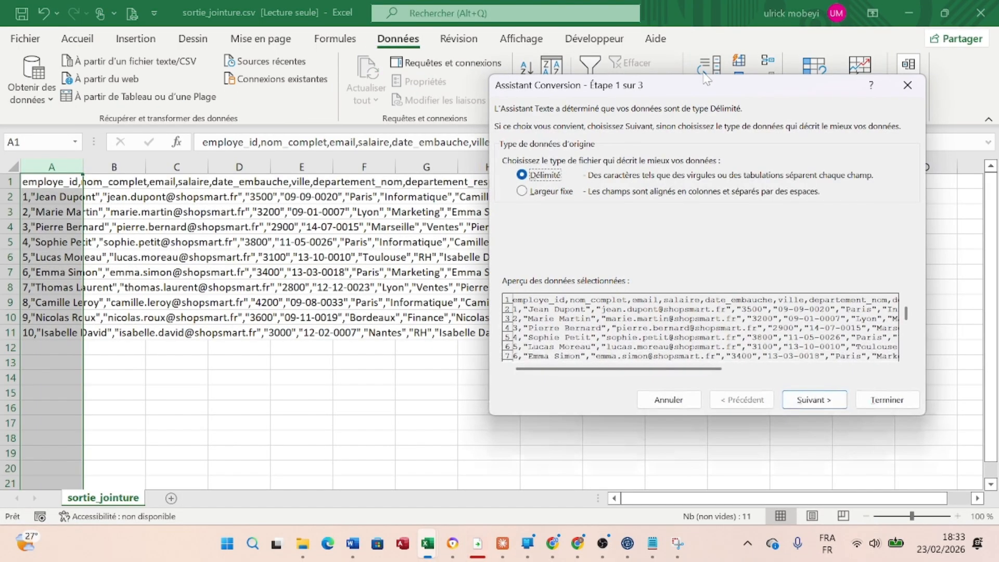
click(812, 404)
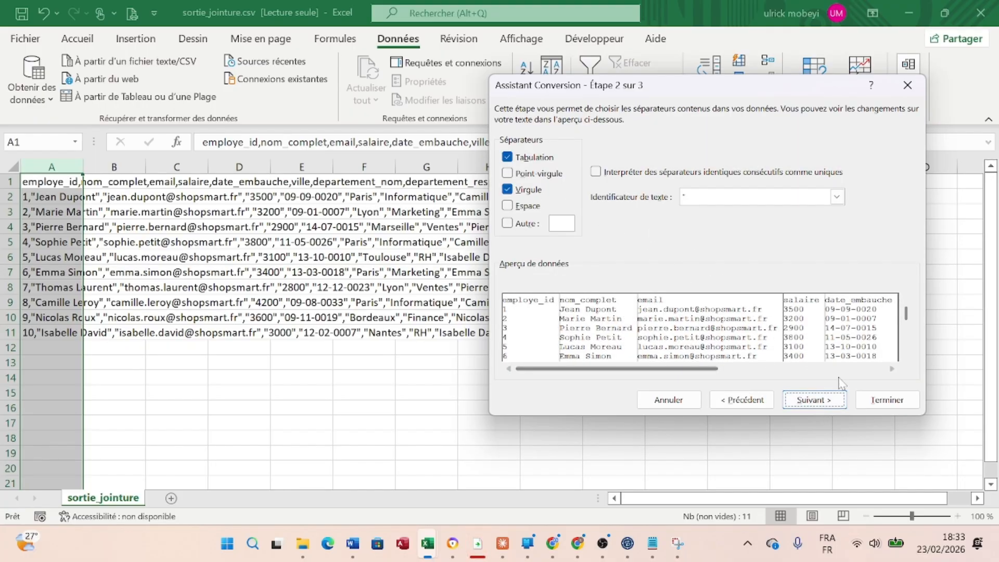
click(874, 401)
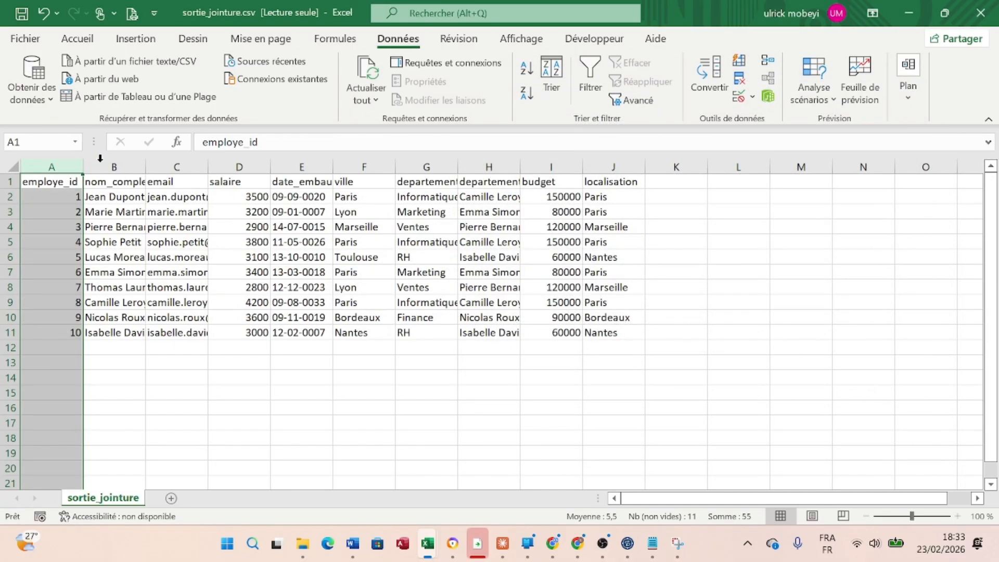
Autofit the width of all the sheet's columns to their contents.
click(8, 165)
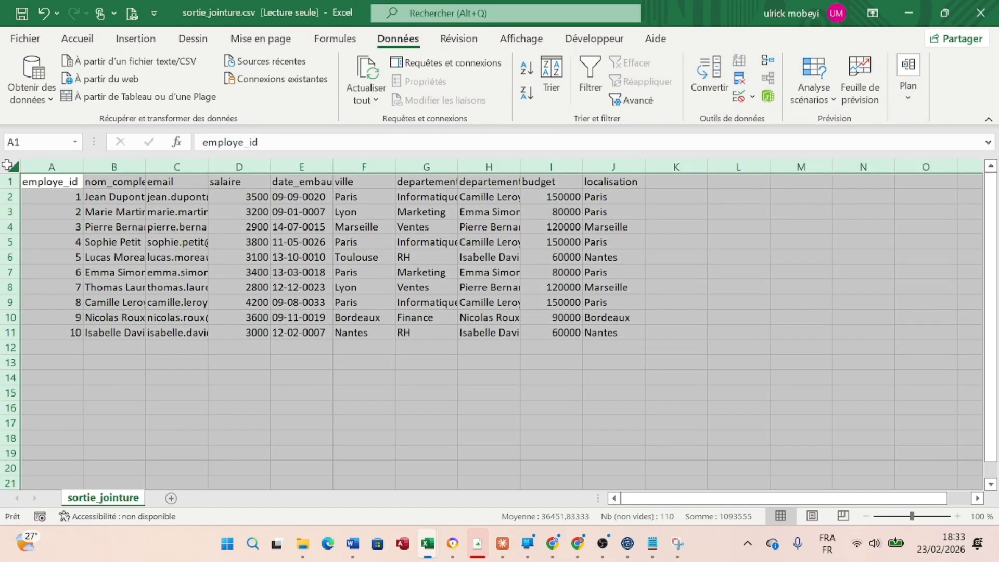
drag(85, 165, 86, 165)
double_click(85, 165)
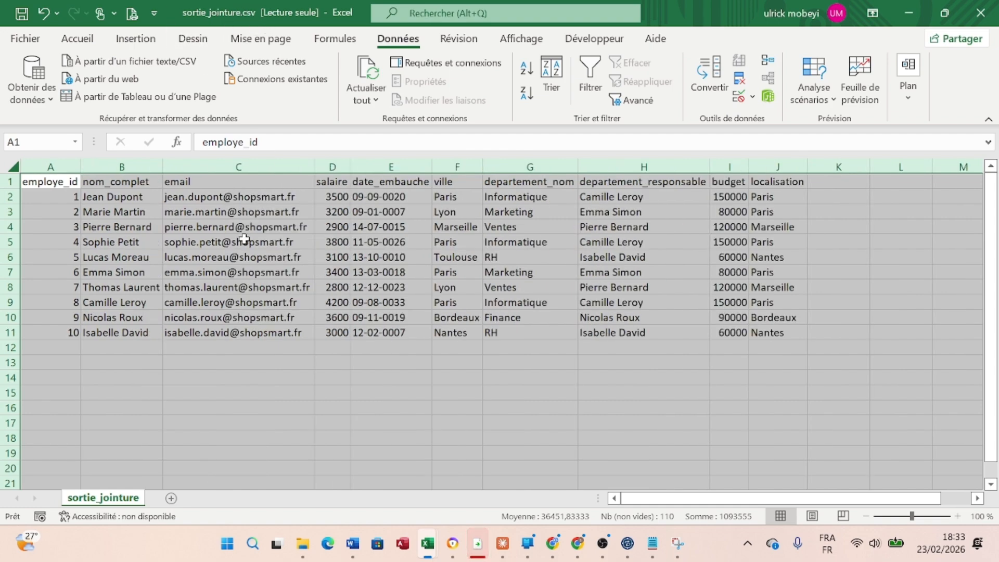
Check the employee columns and the joined department name, manager, budget and location columns, and return to Talend Open Studio.
click(125, 166)
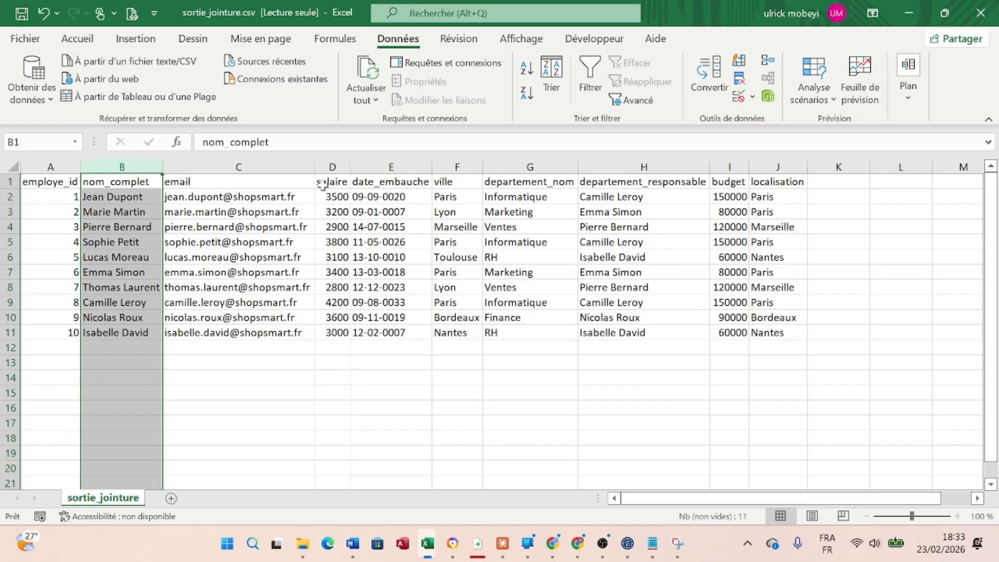
click(71, 165)
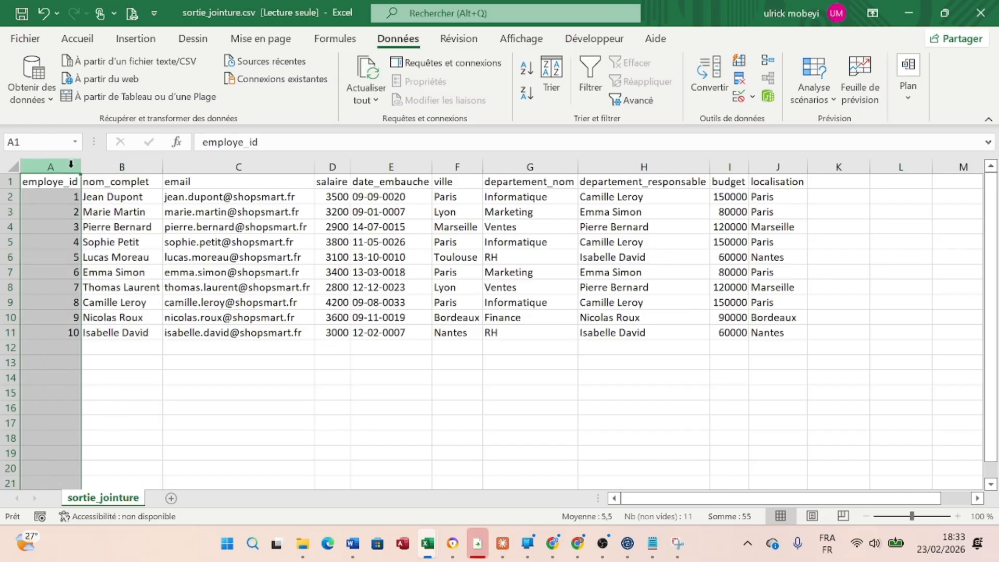
click(550, 165)
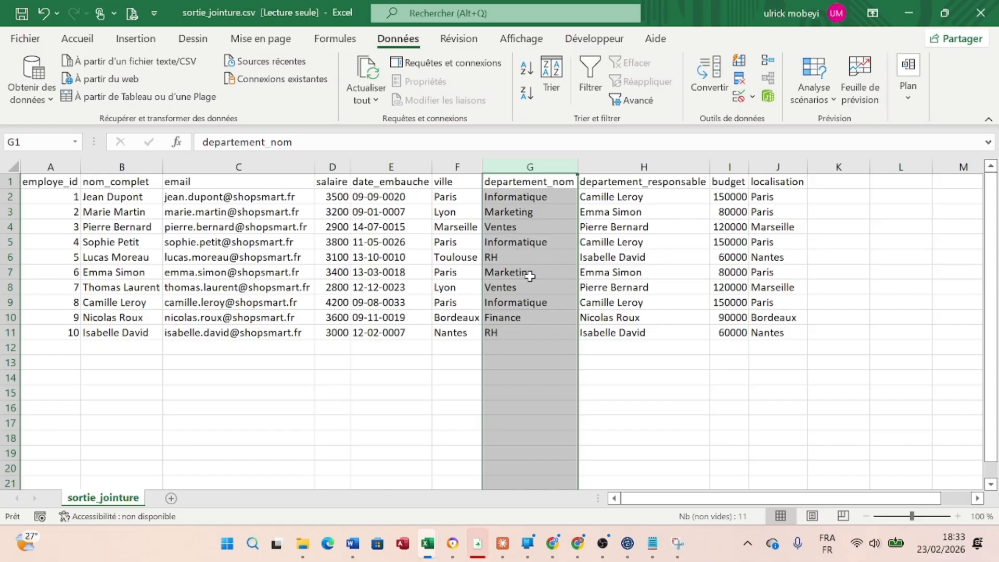
click(679, 164)
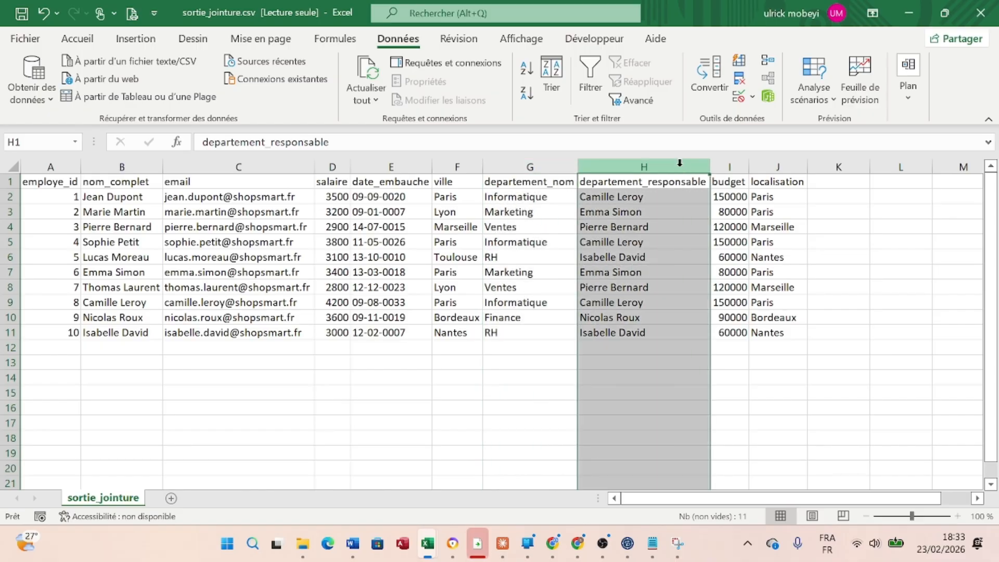
click(730, 166)
click(777, 166)
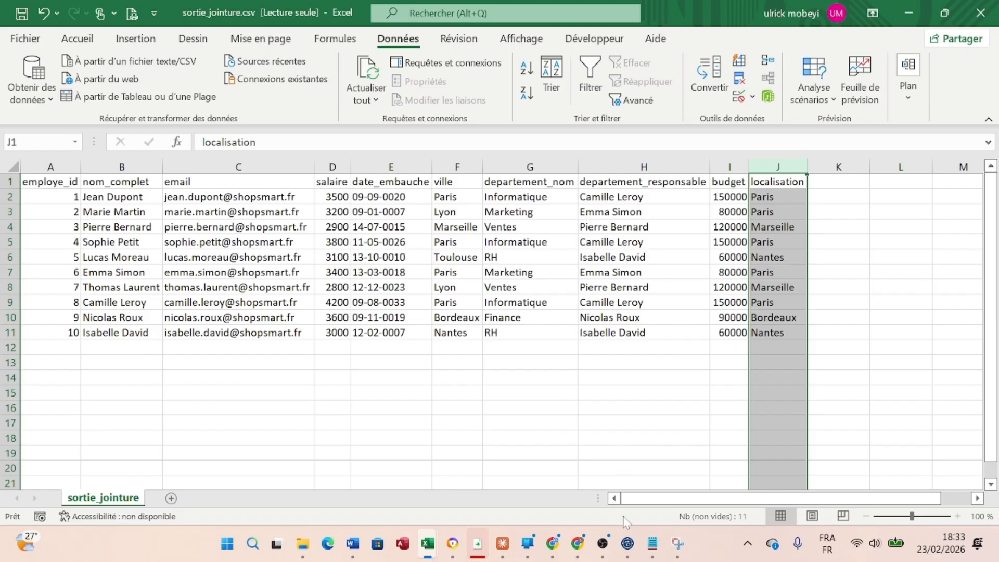
click(628, 543)
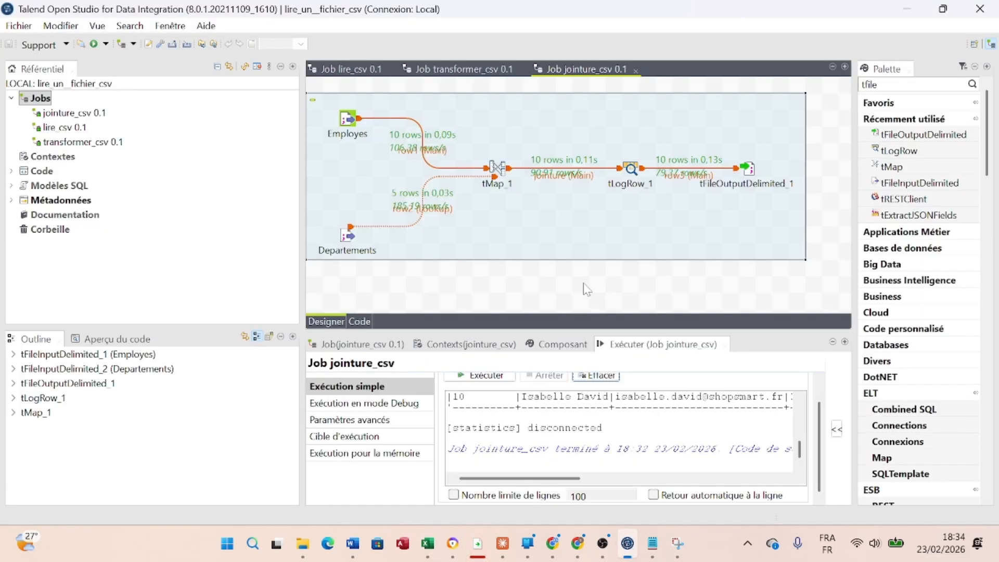